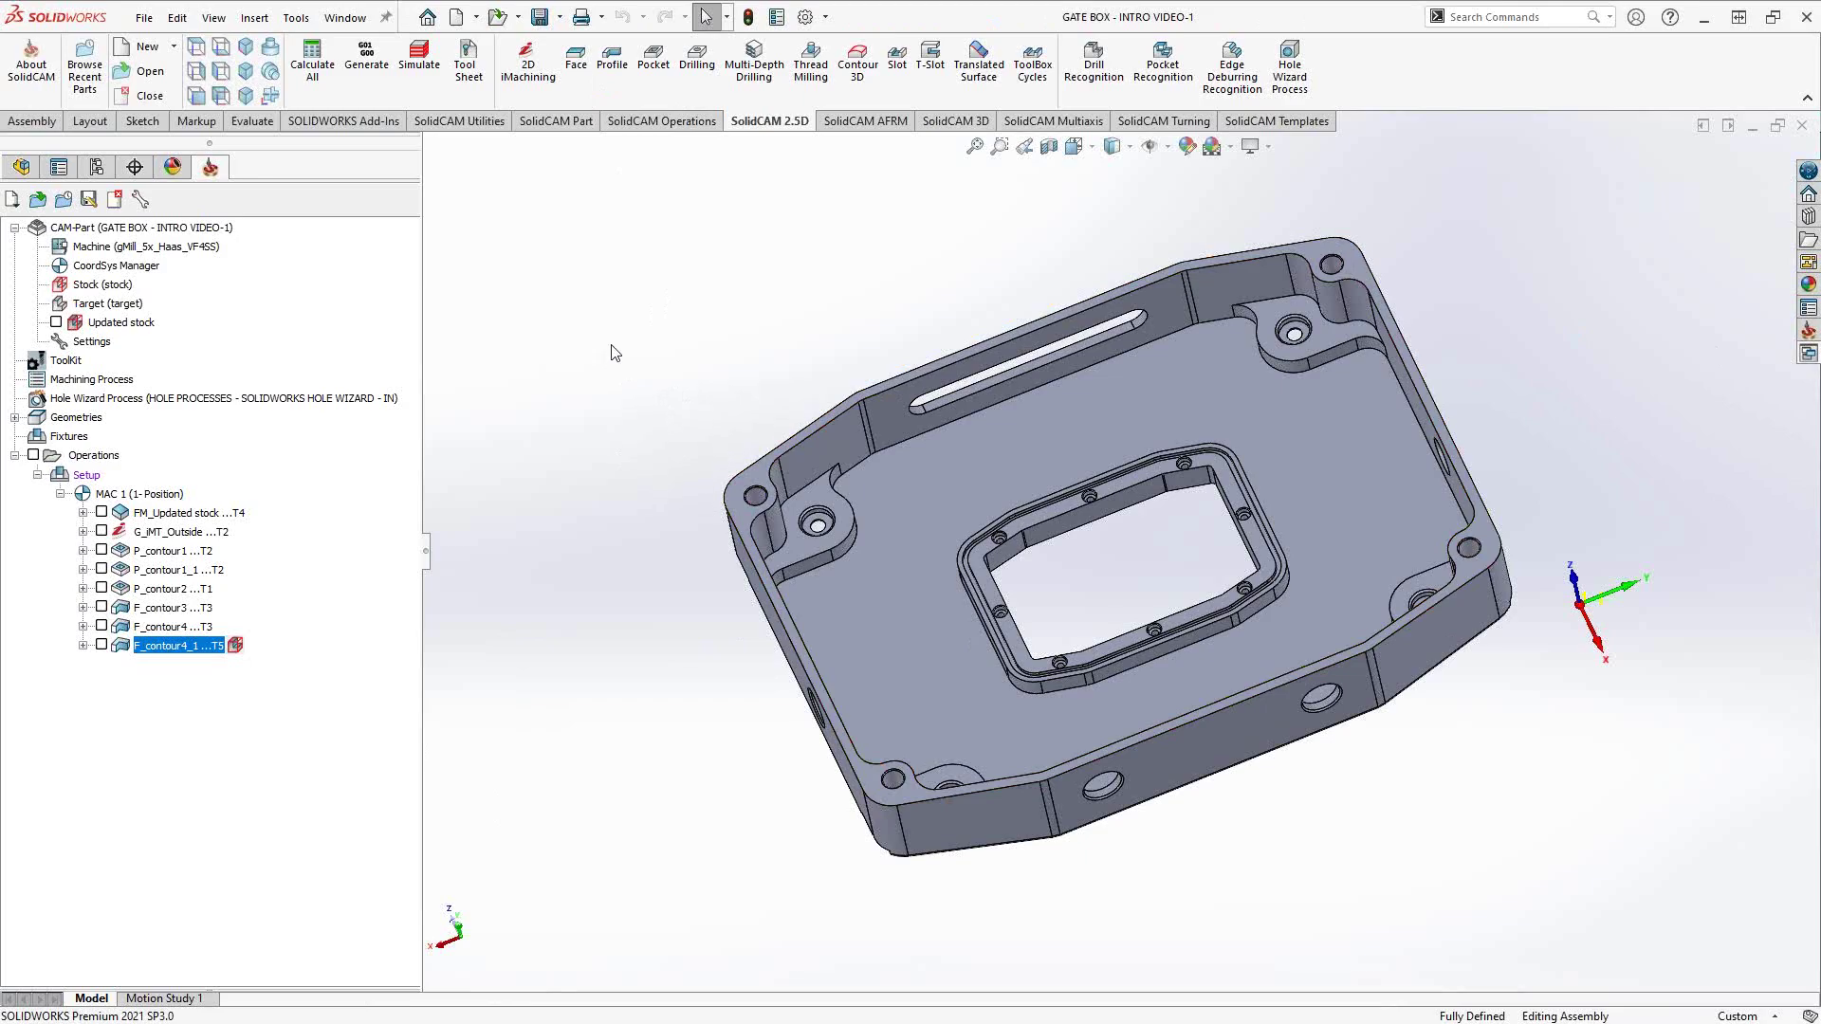
left_click(656, 123)
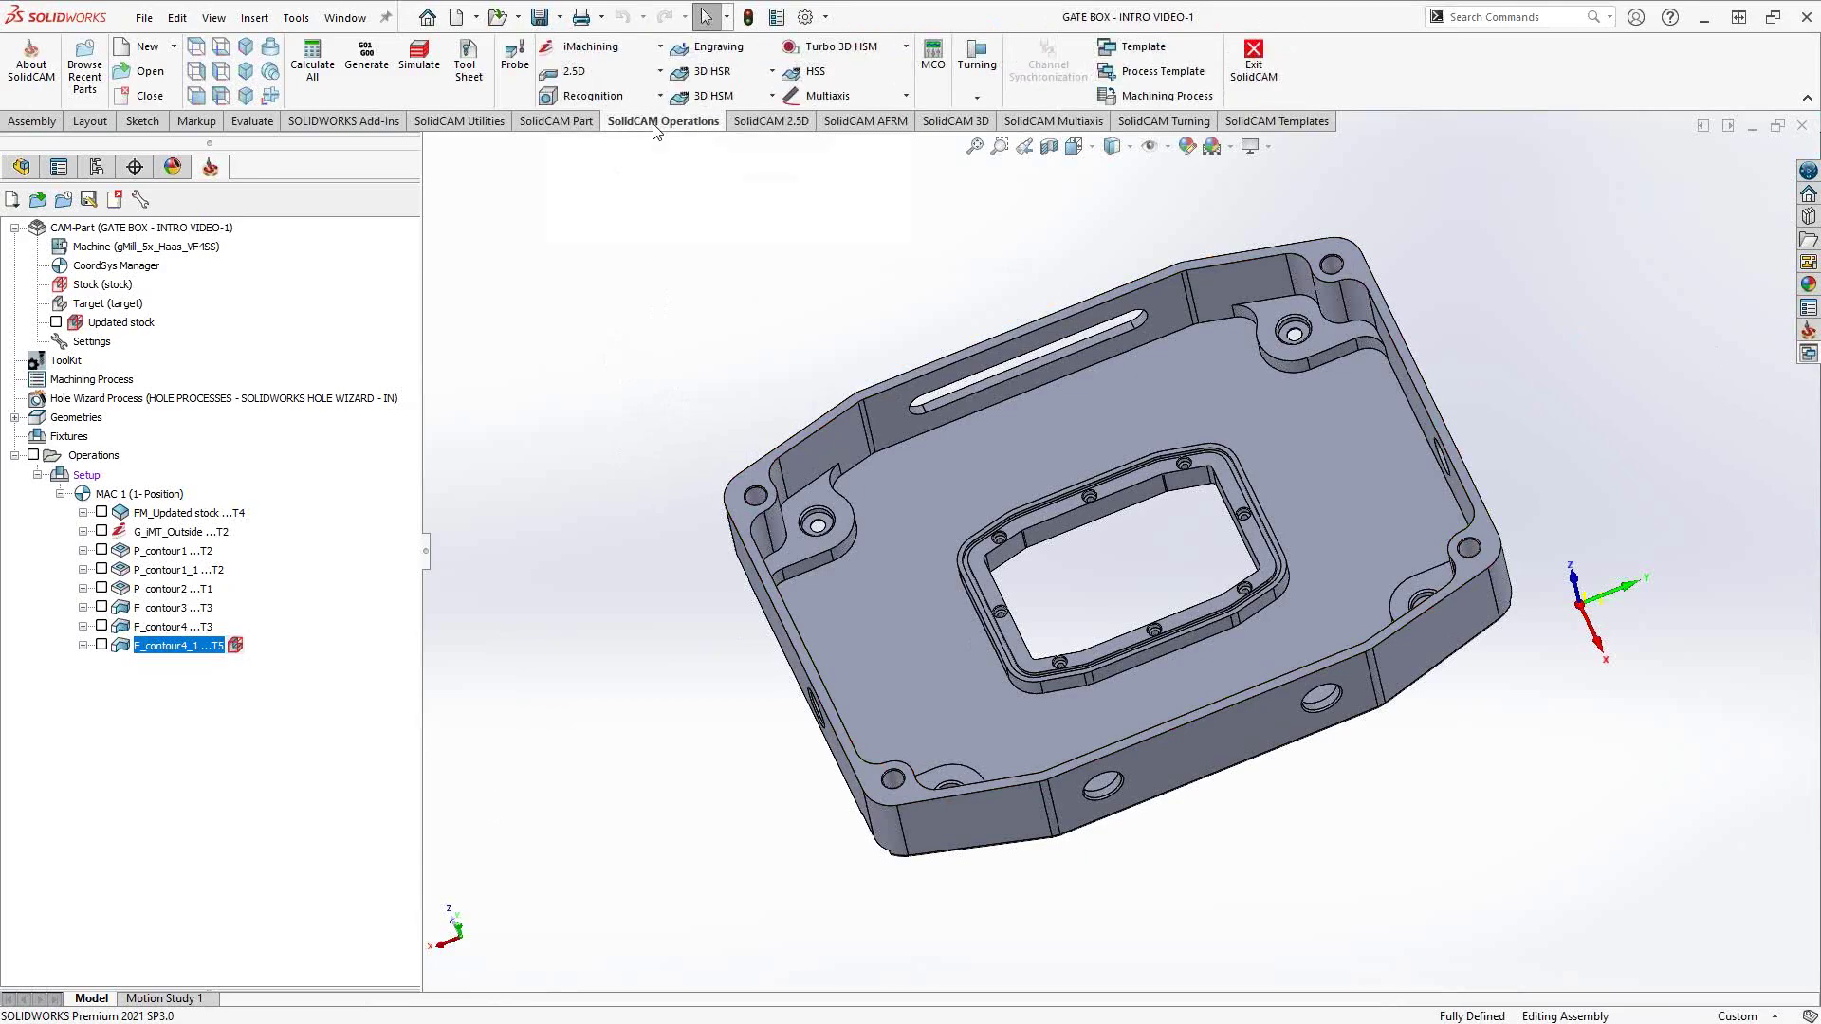
left_click(635, 74)
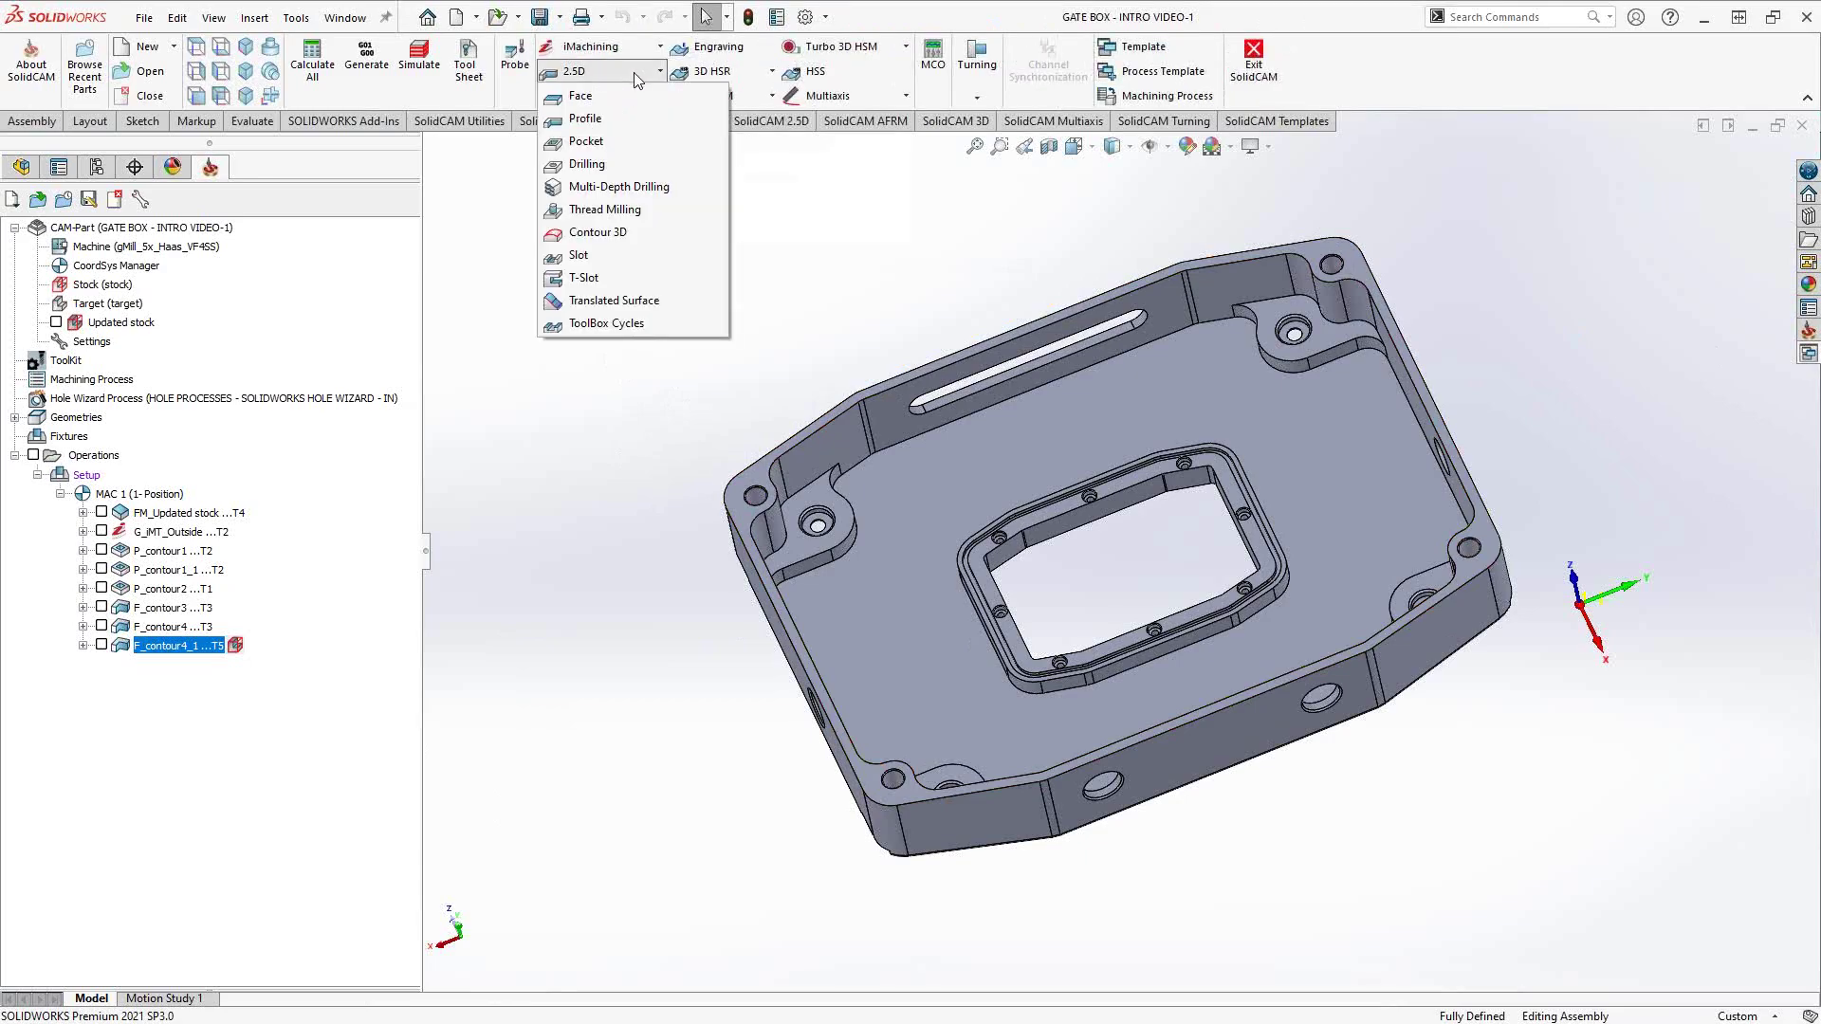
left_click(586, 164)
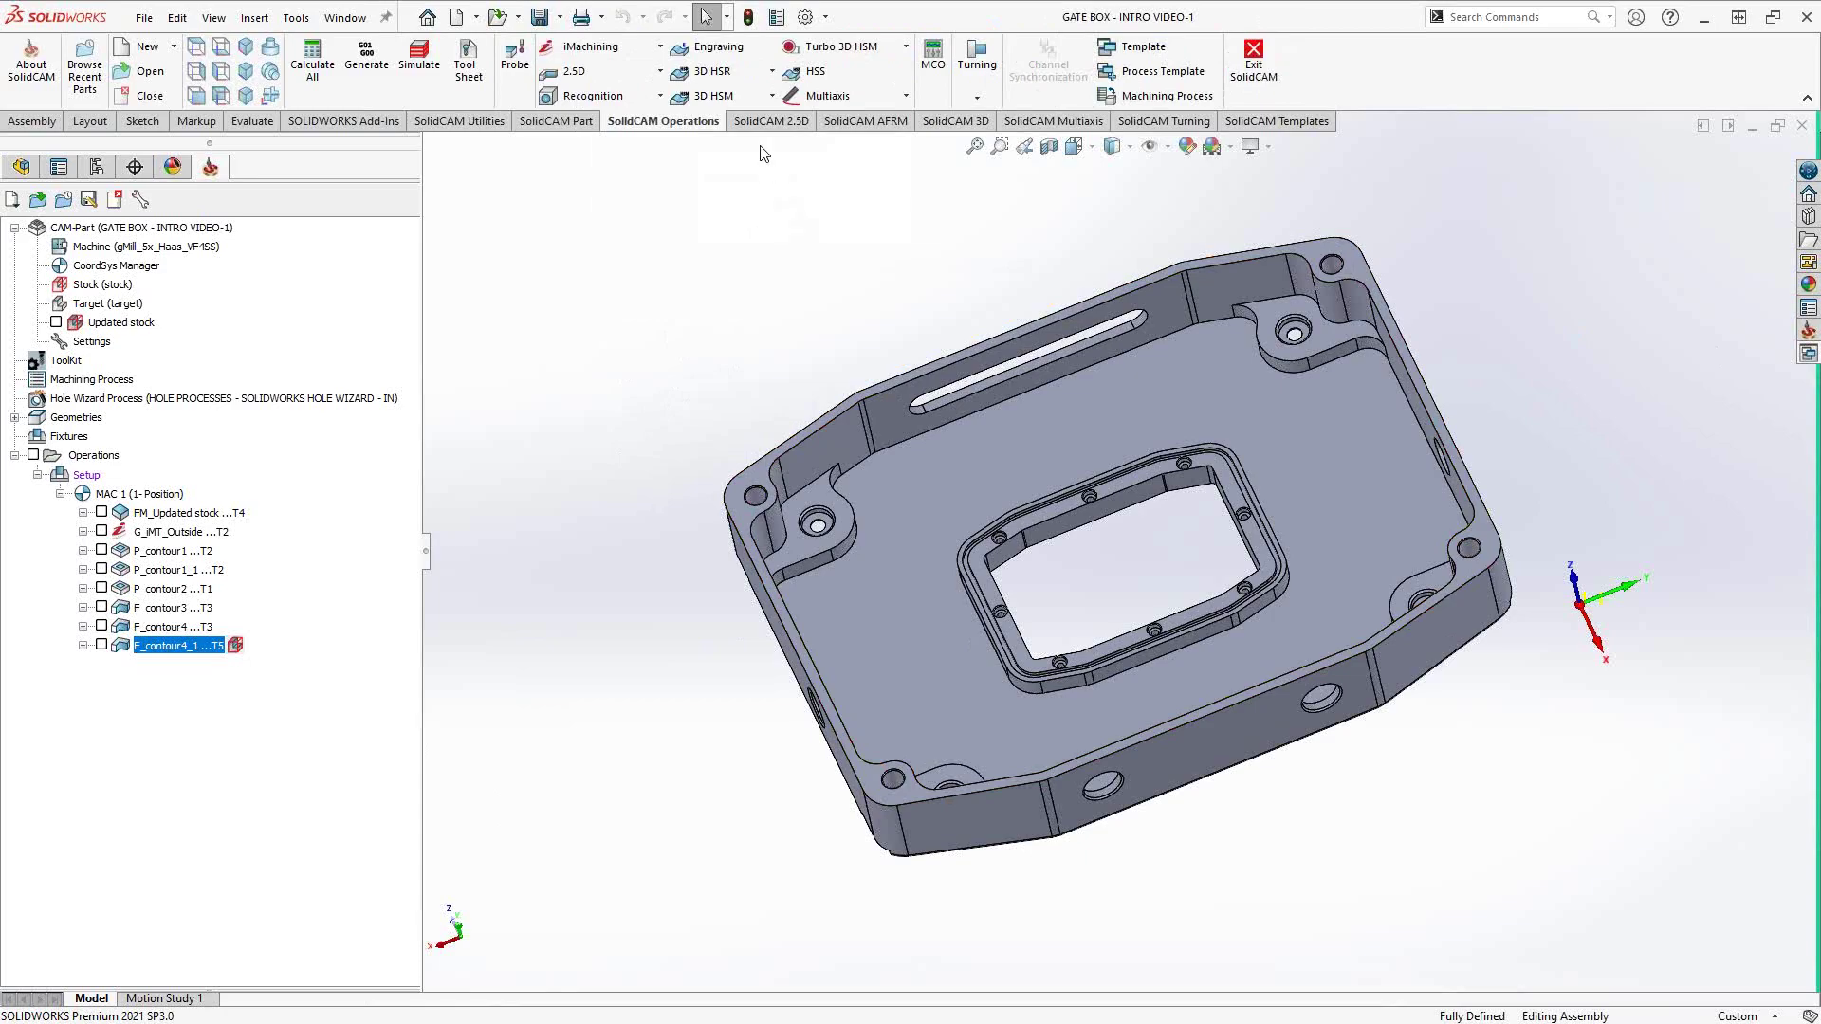
left_click(756, 122)
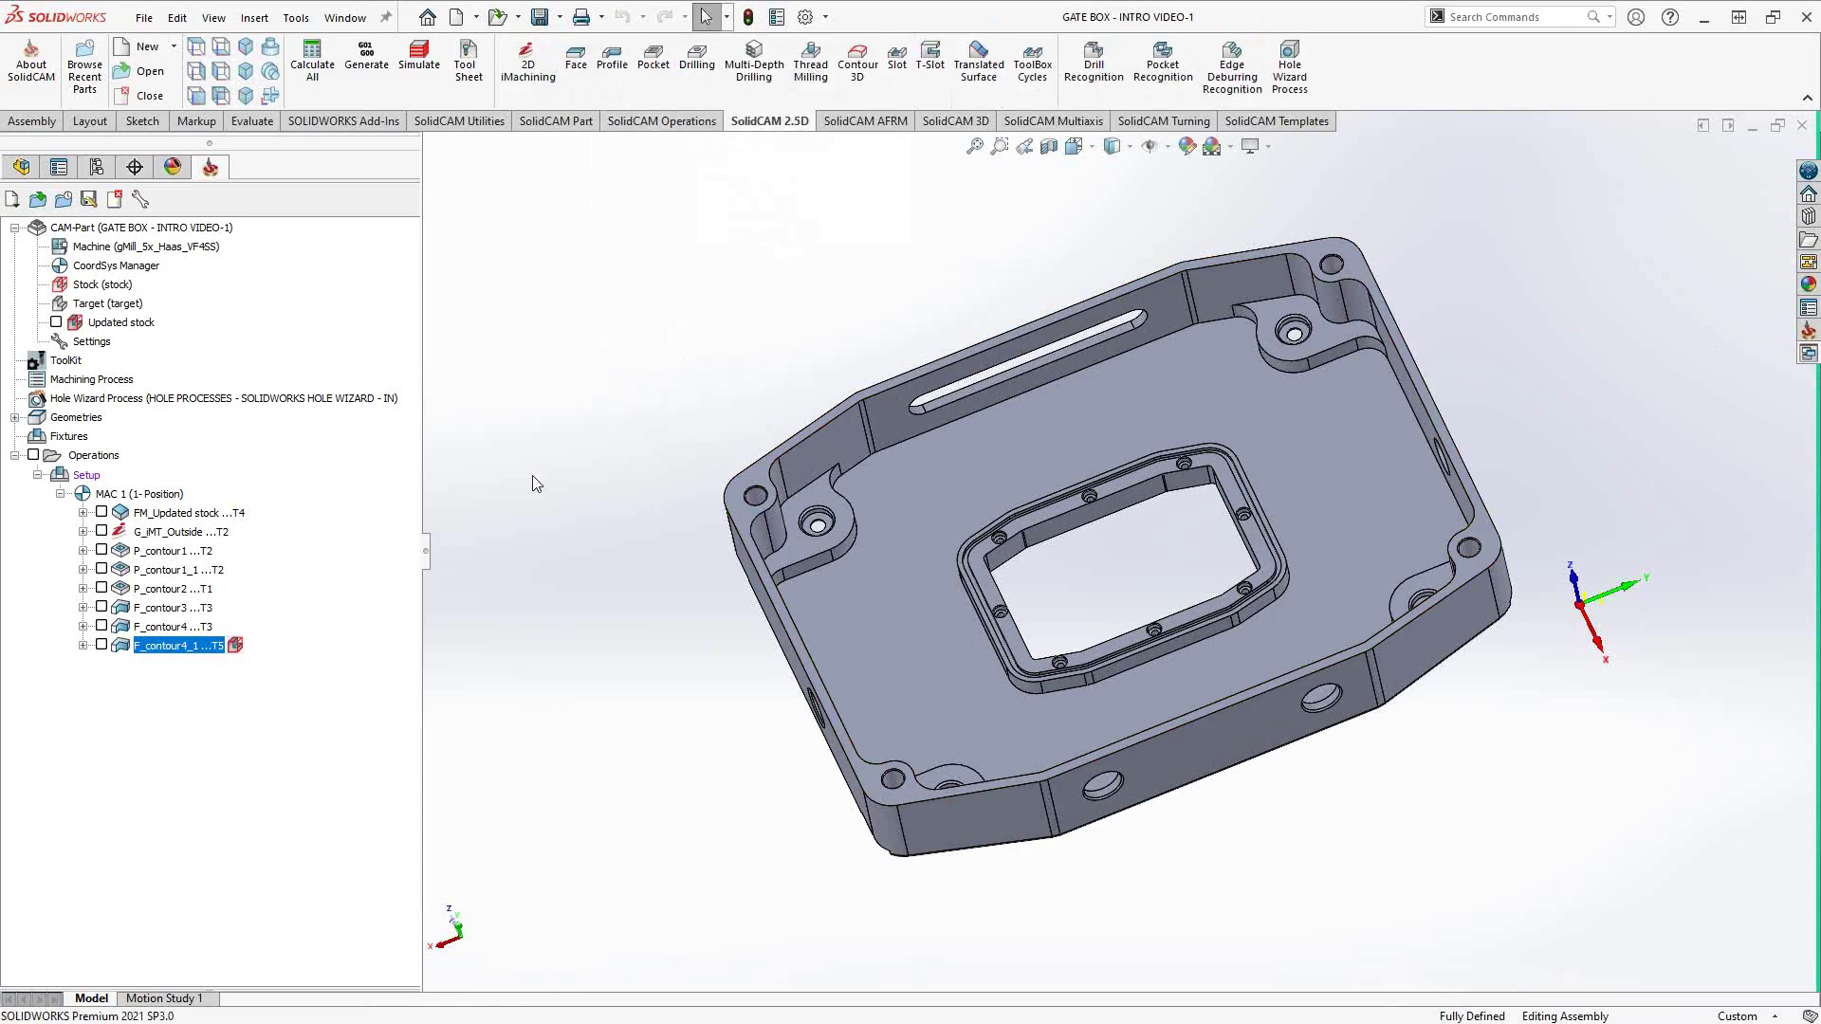
right_click(103, 462)
mouse_move(162, 464)
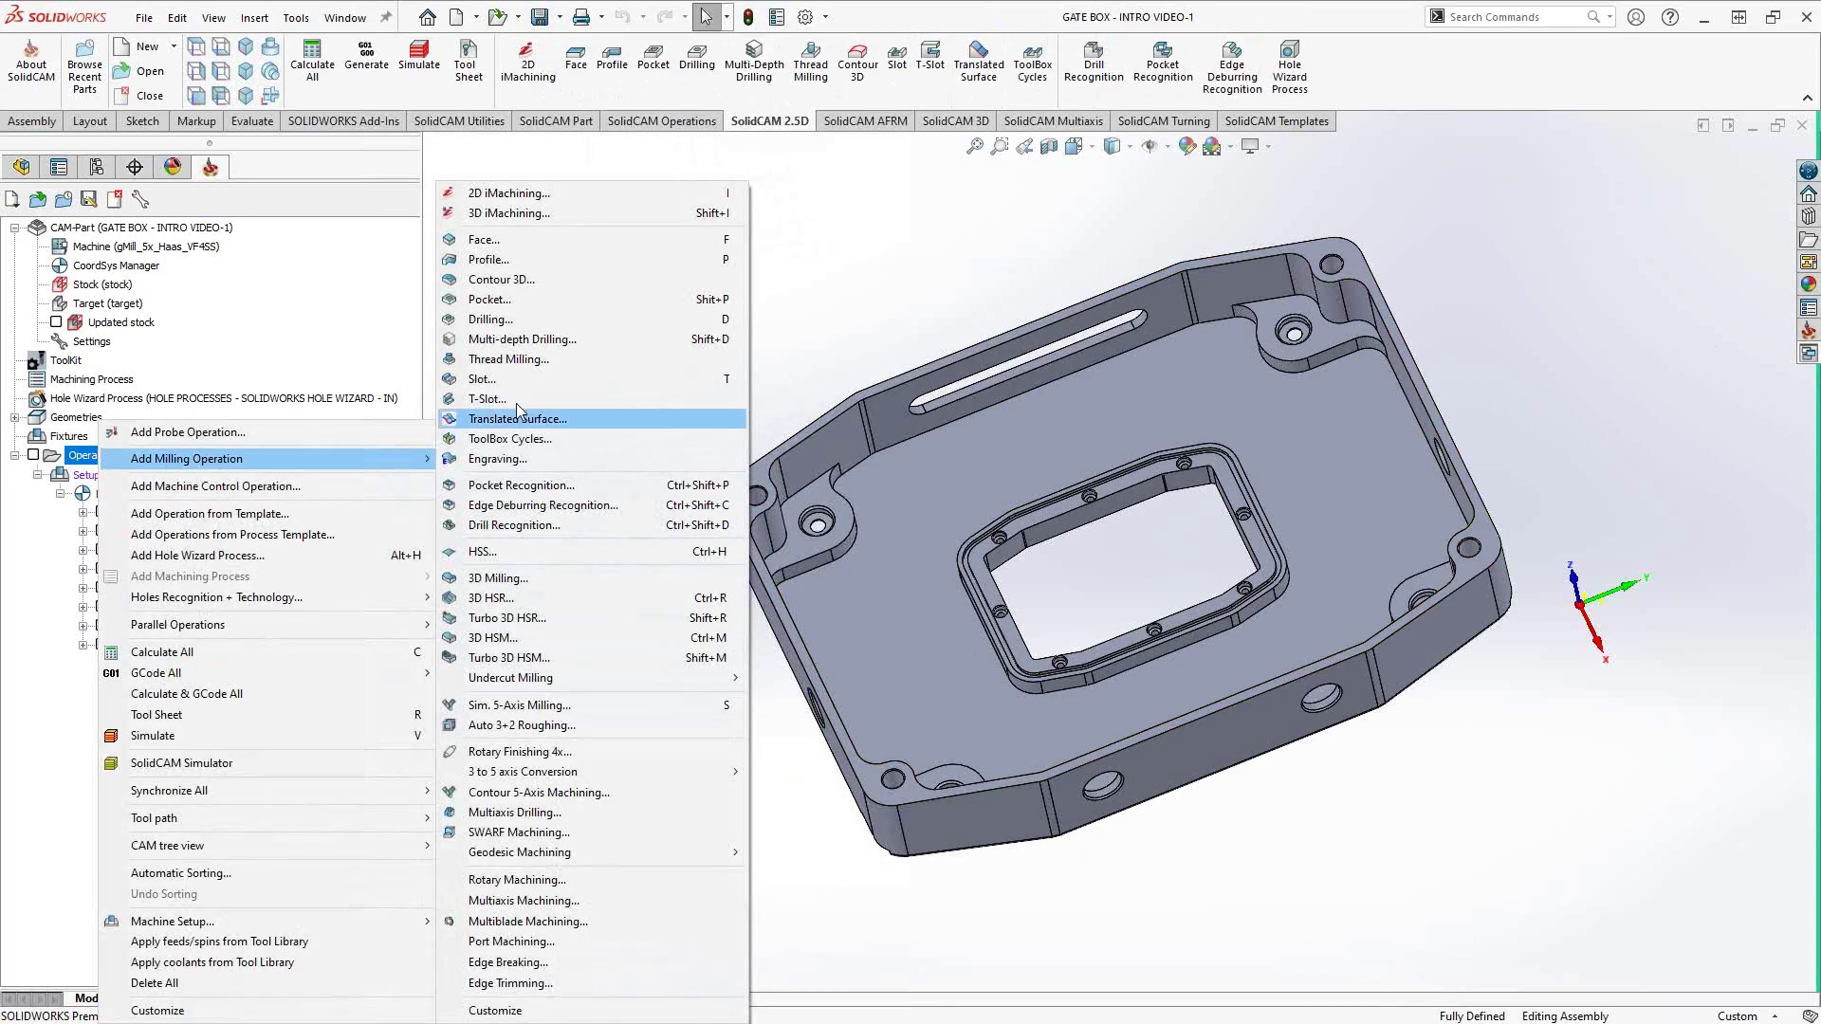
key("Escape")
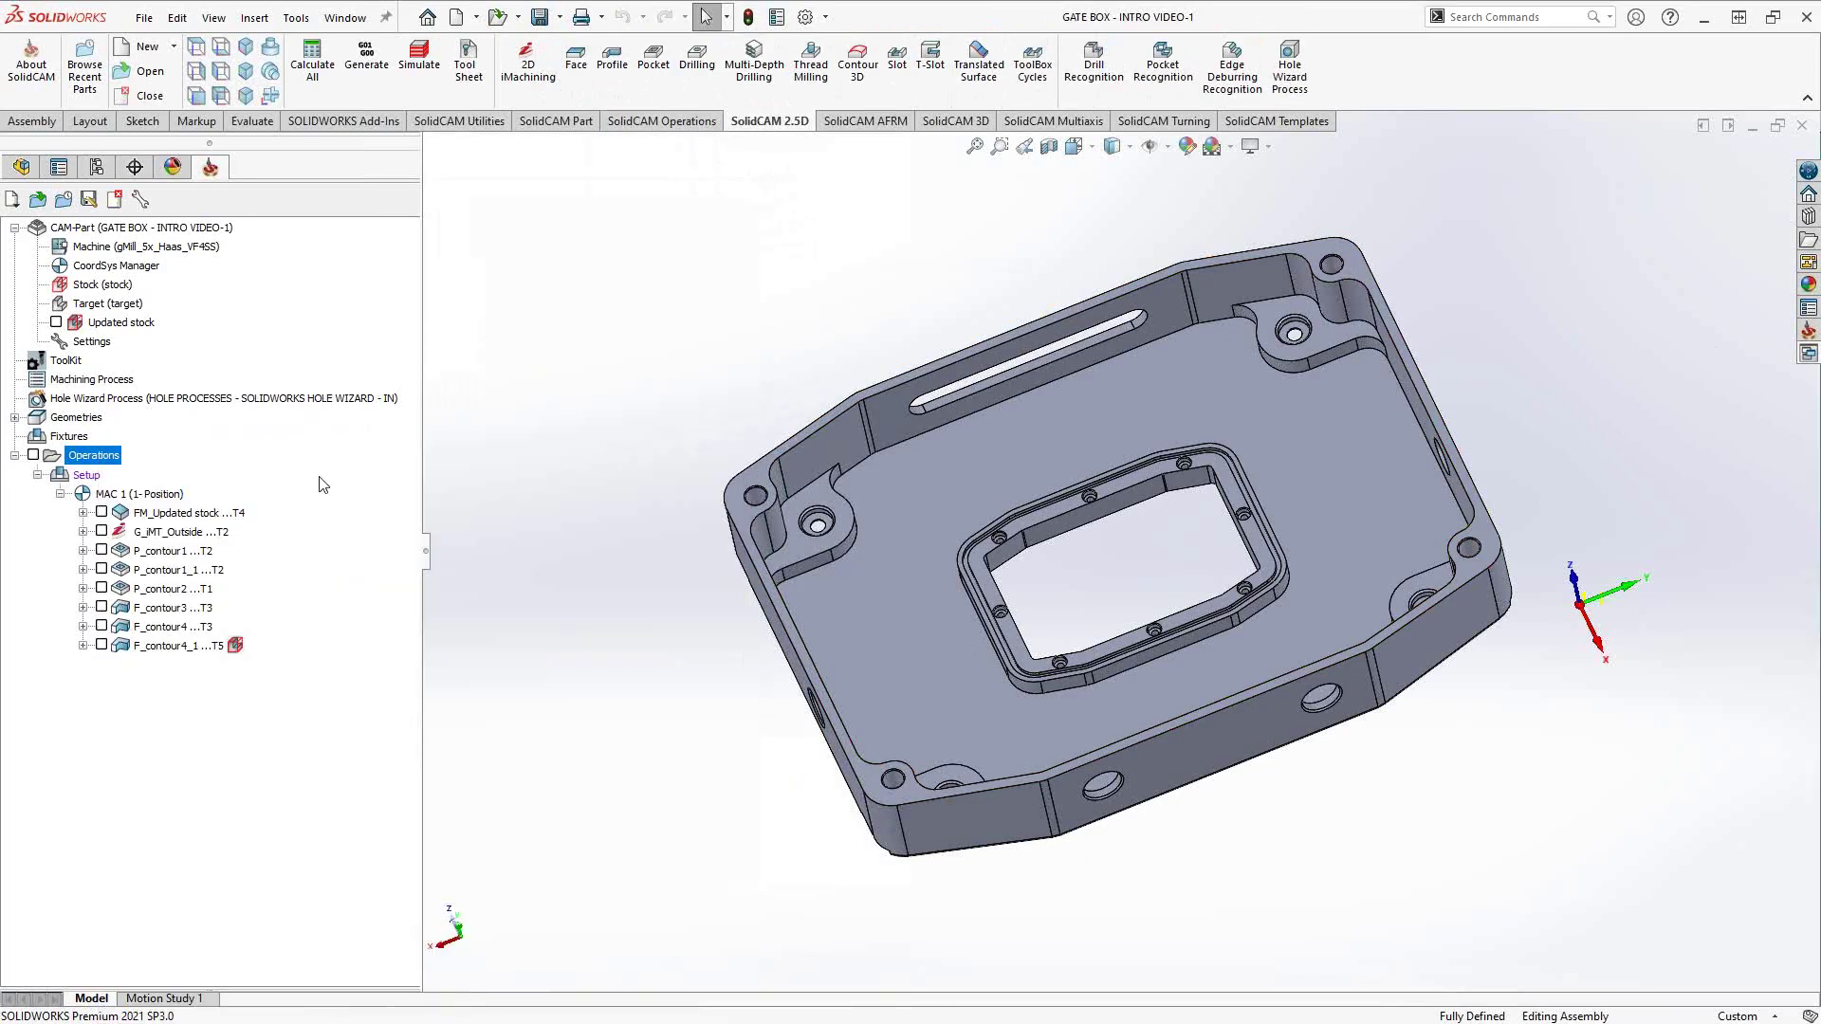
Add a 2D drilling operation after the F_contour4_1 operation and start defining a new drill geometry for it.
right_click(166, 646)
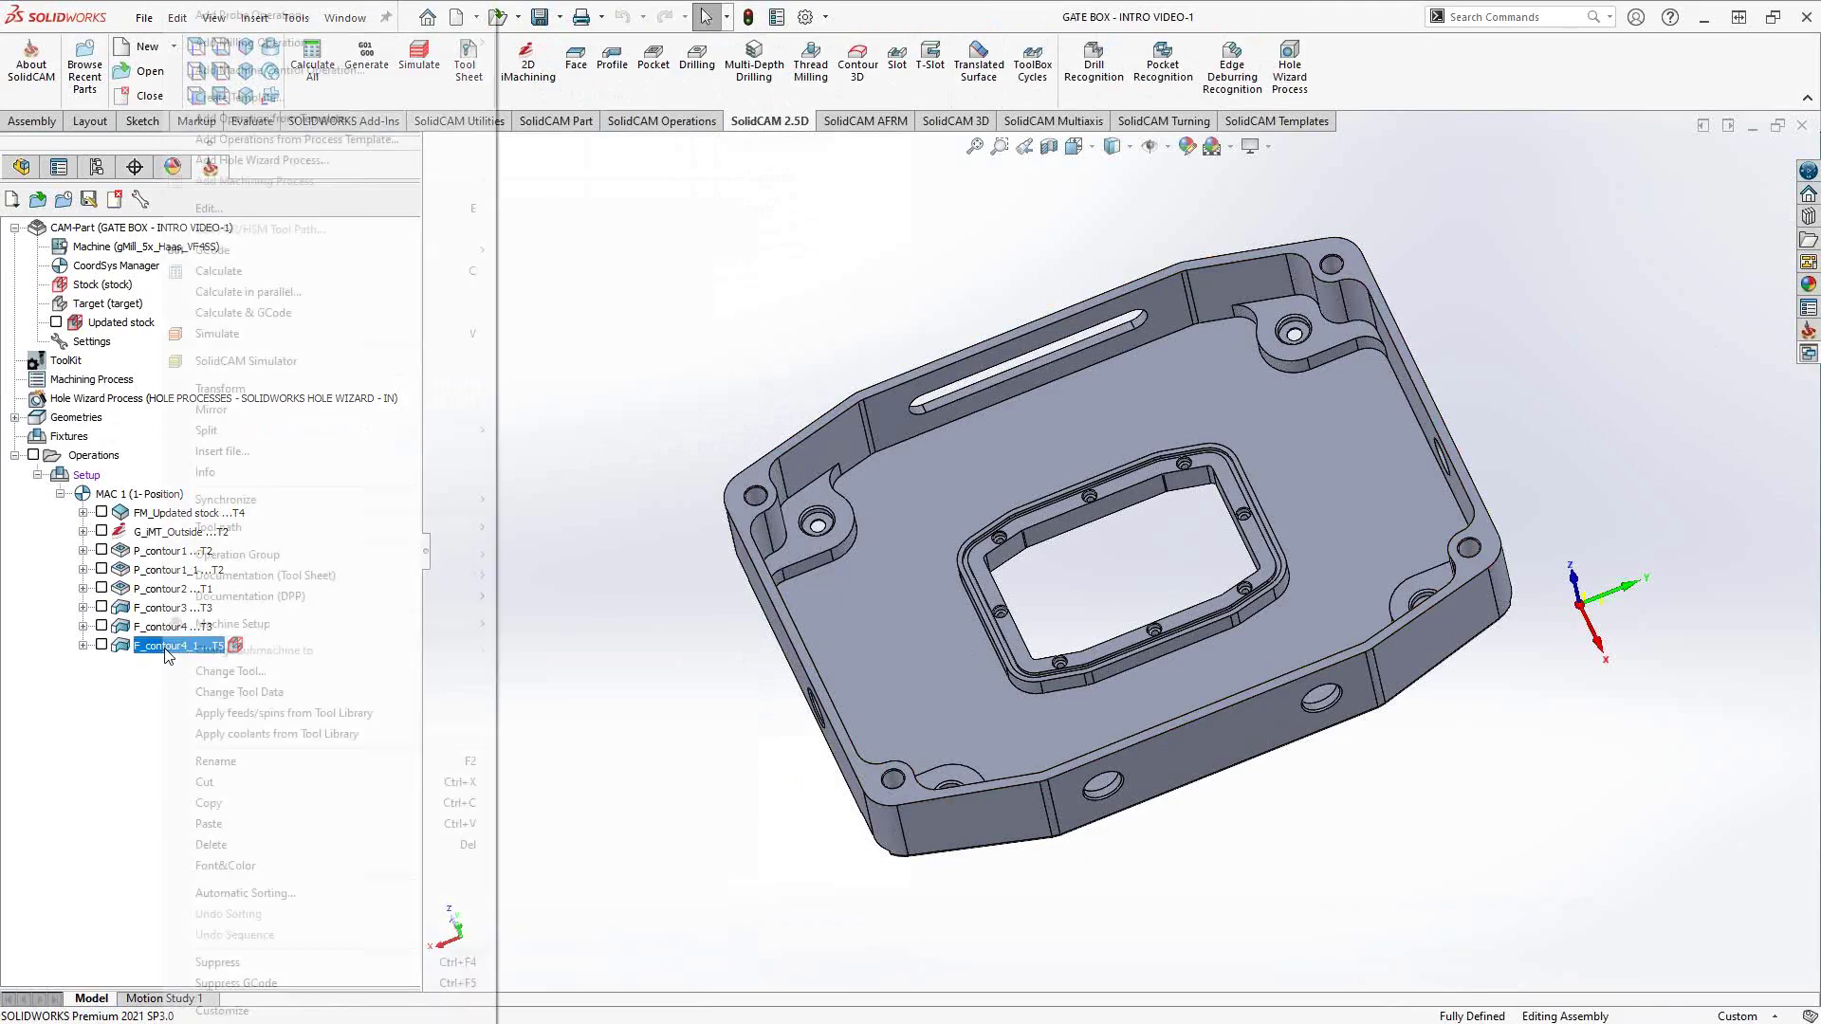
mouse_move(333, 47)
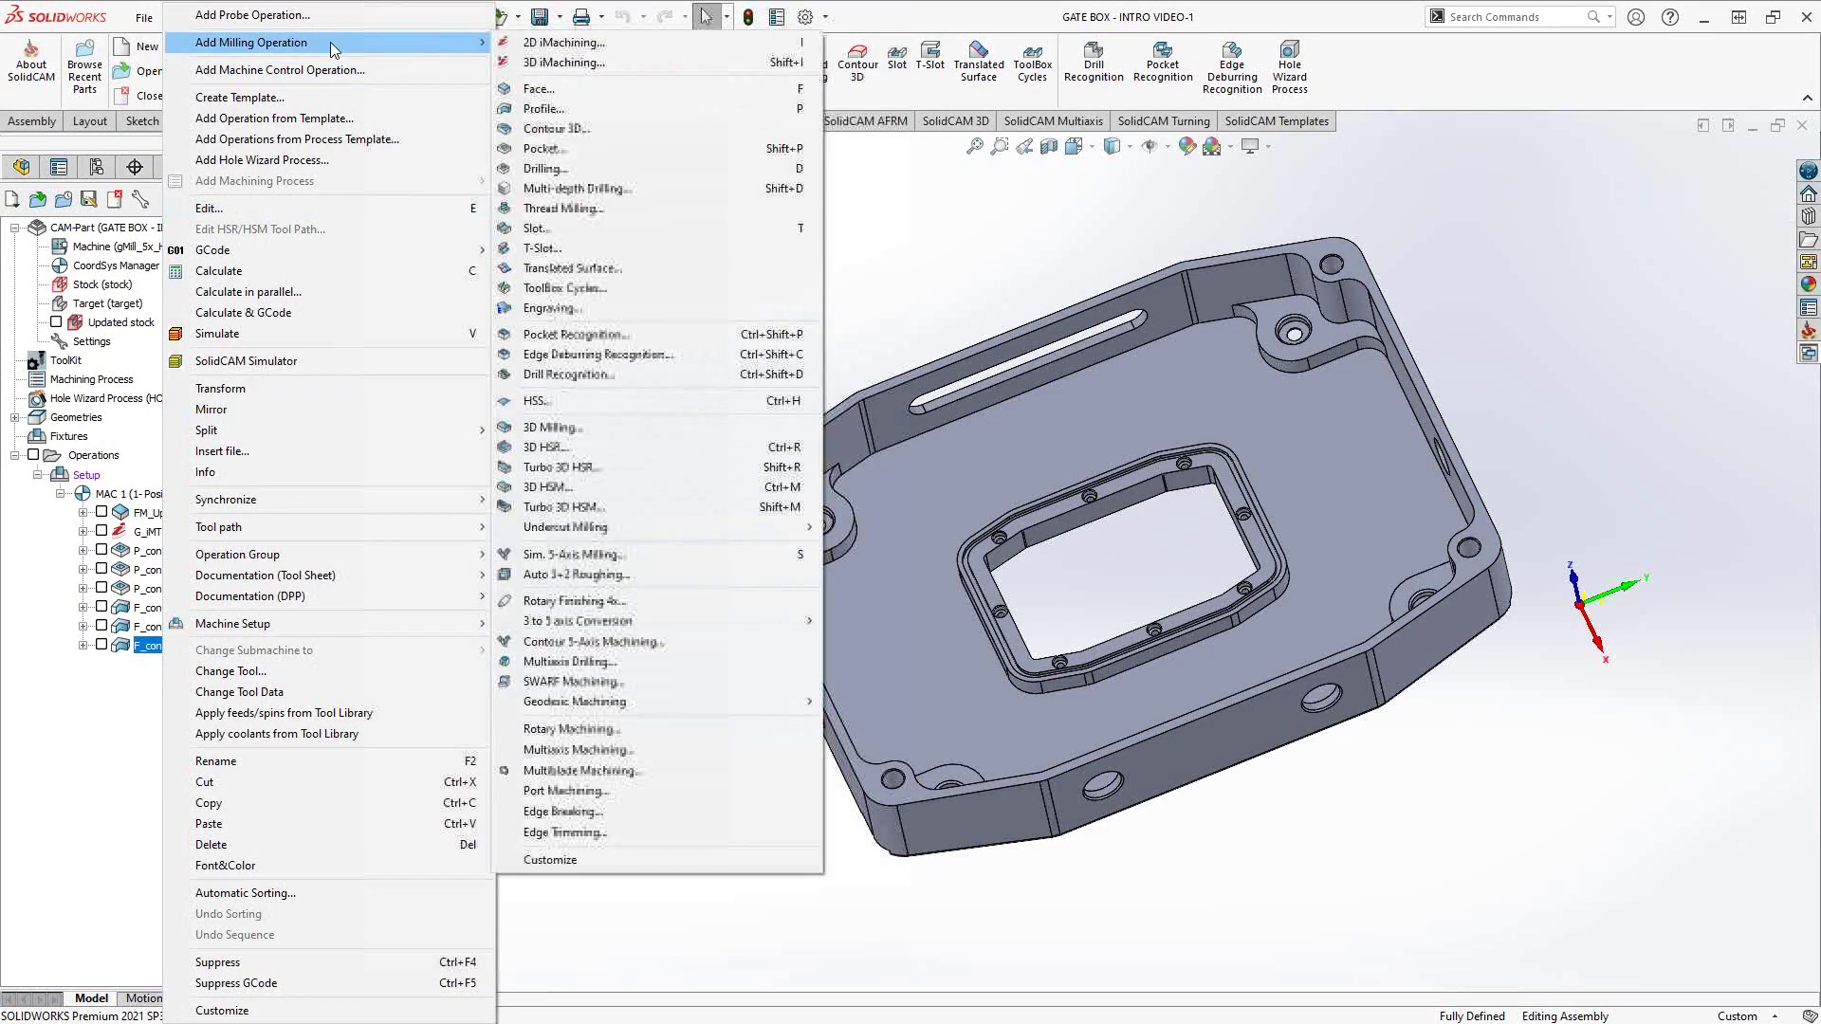
left_click(565, 172)
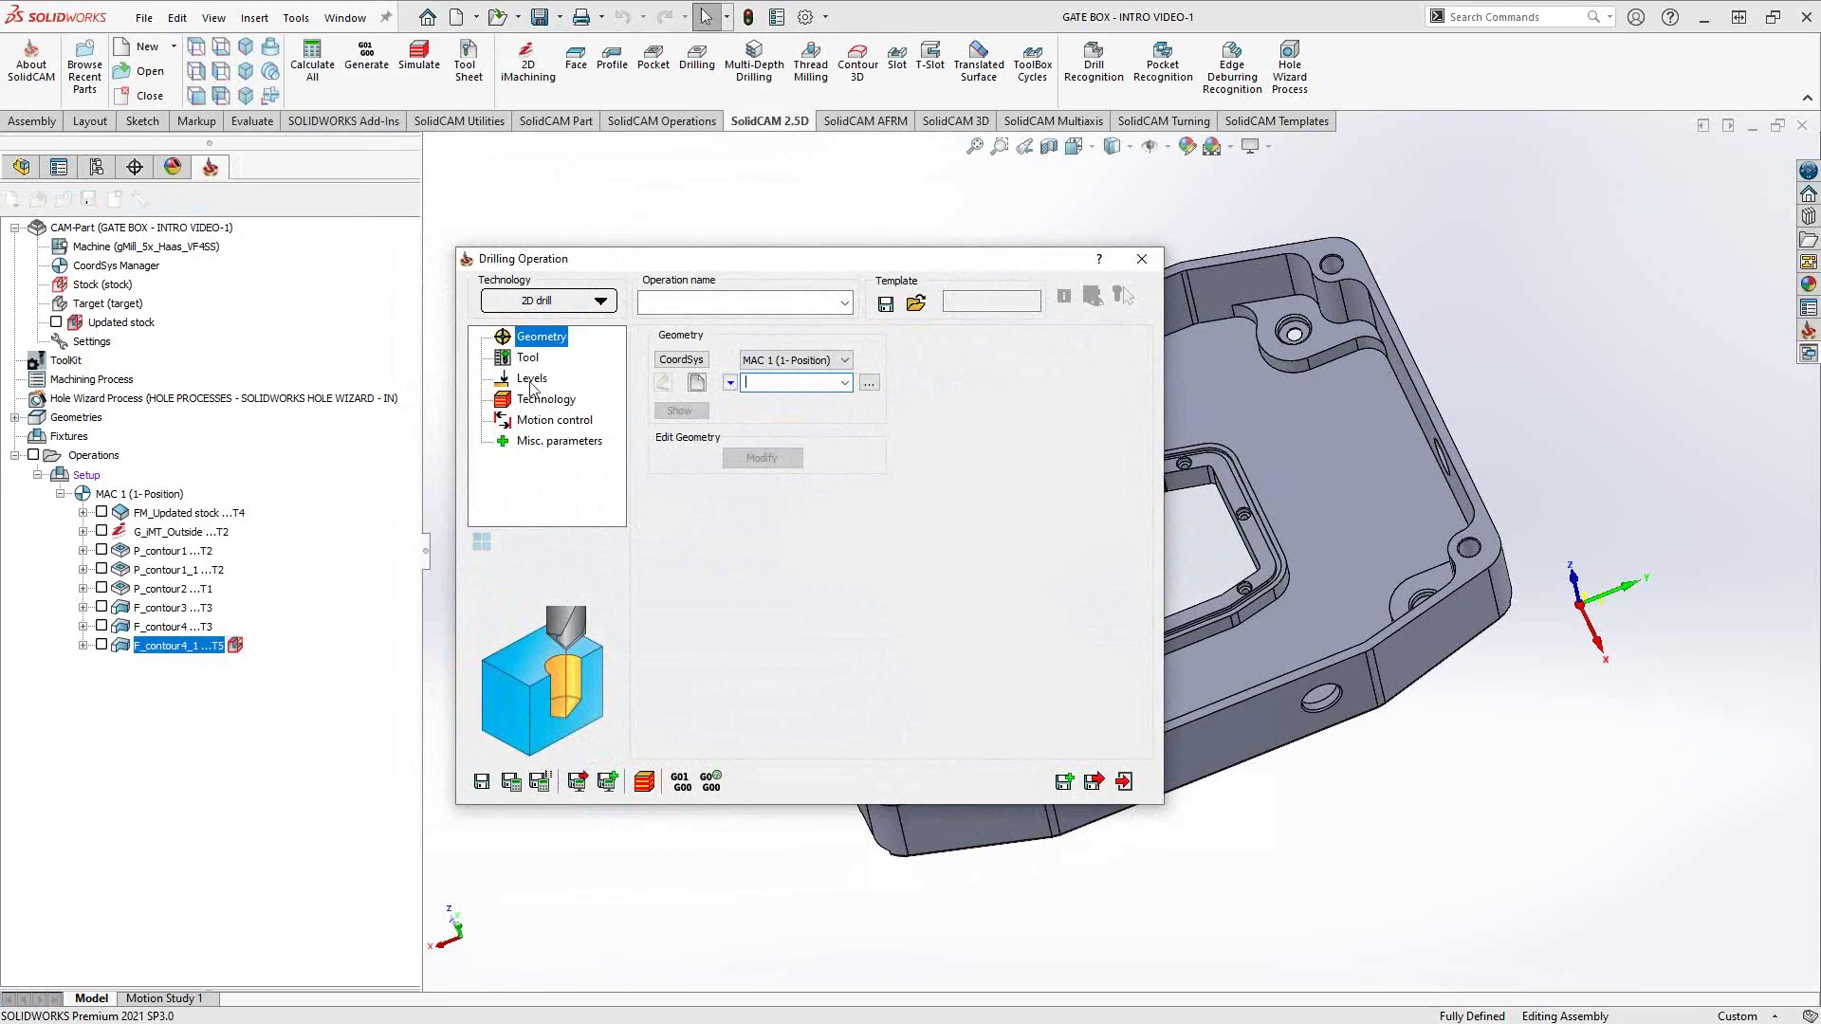
left_click(696, 385)
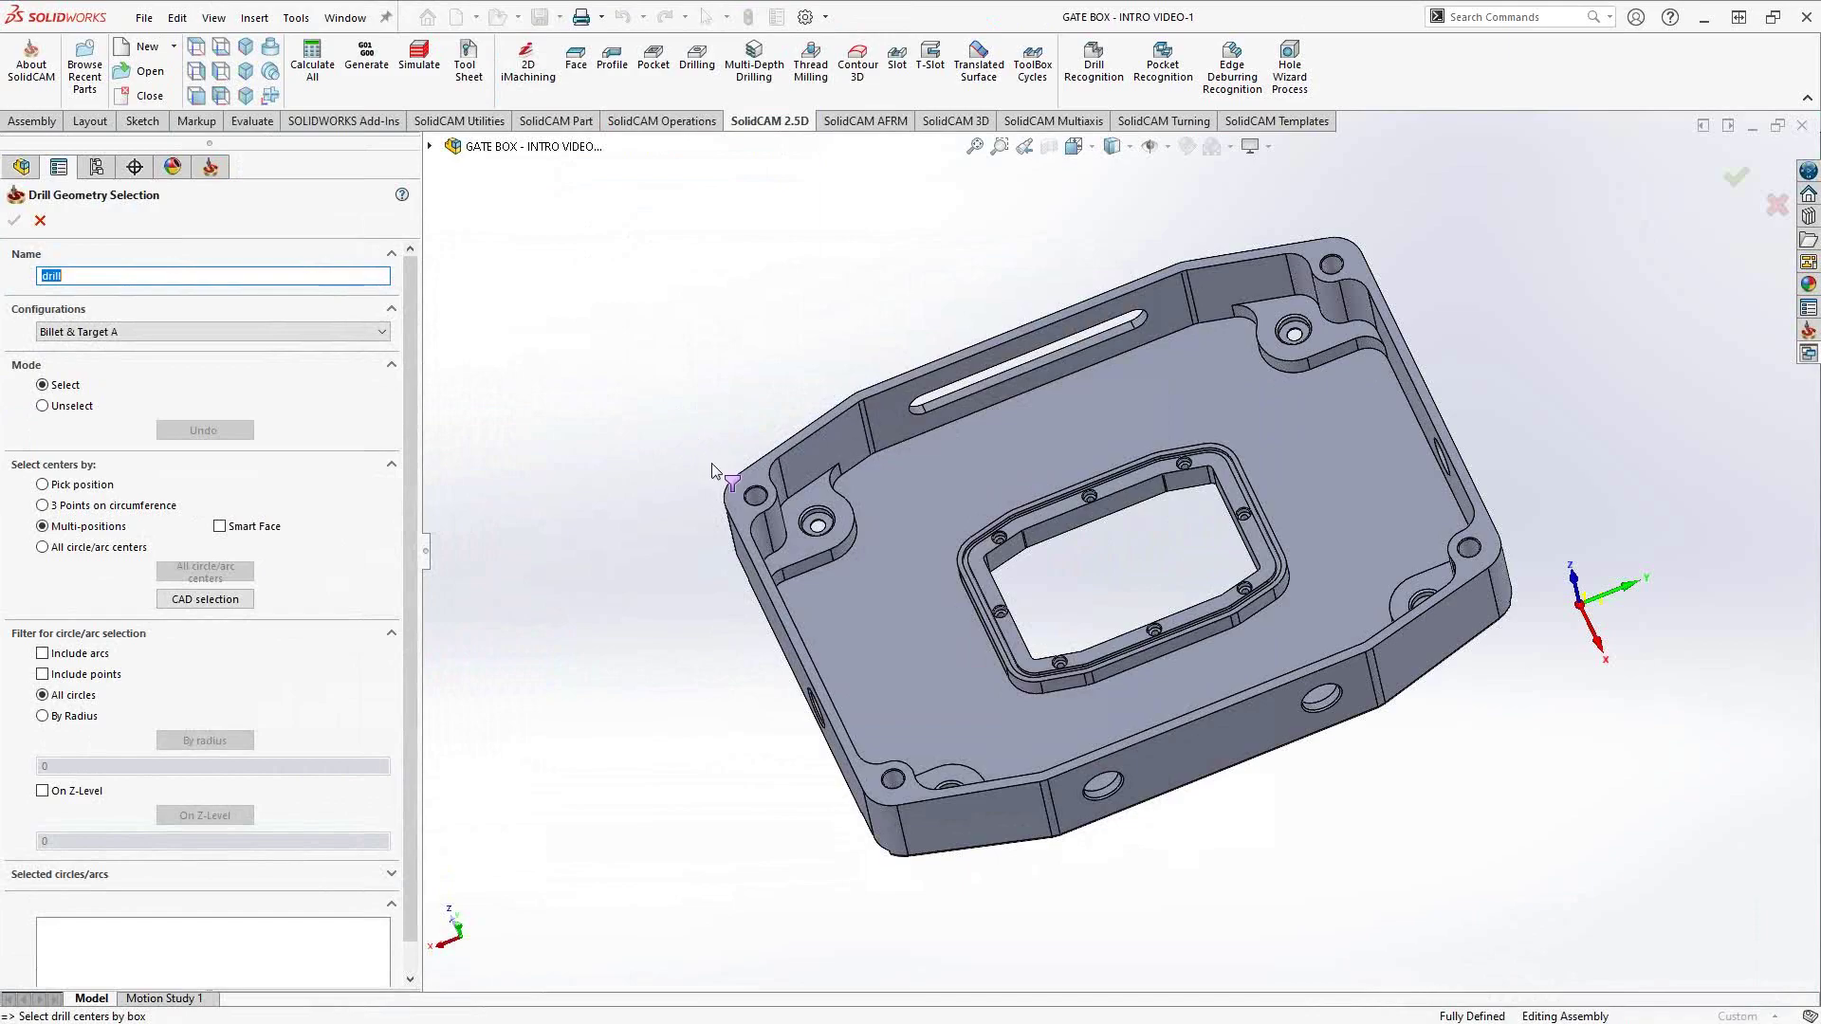
Pick the circular edge of one corner hole on the box's top rim as the first drill center.
middle_click_drag(696, 446, 692, 409)
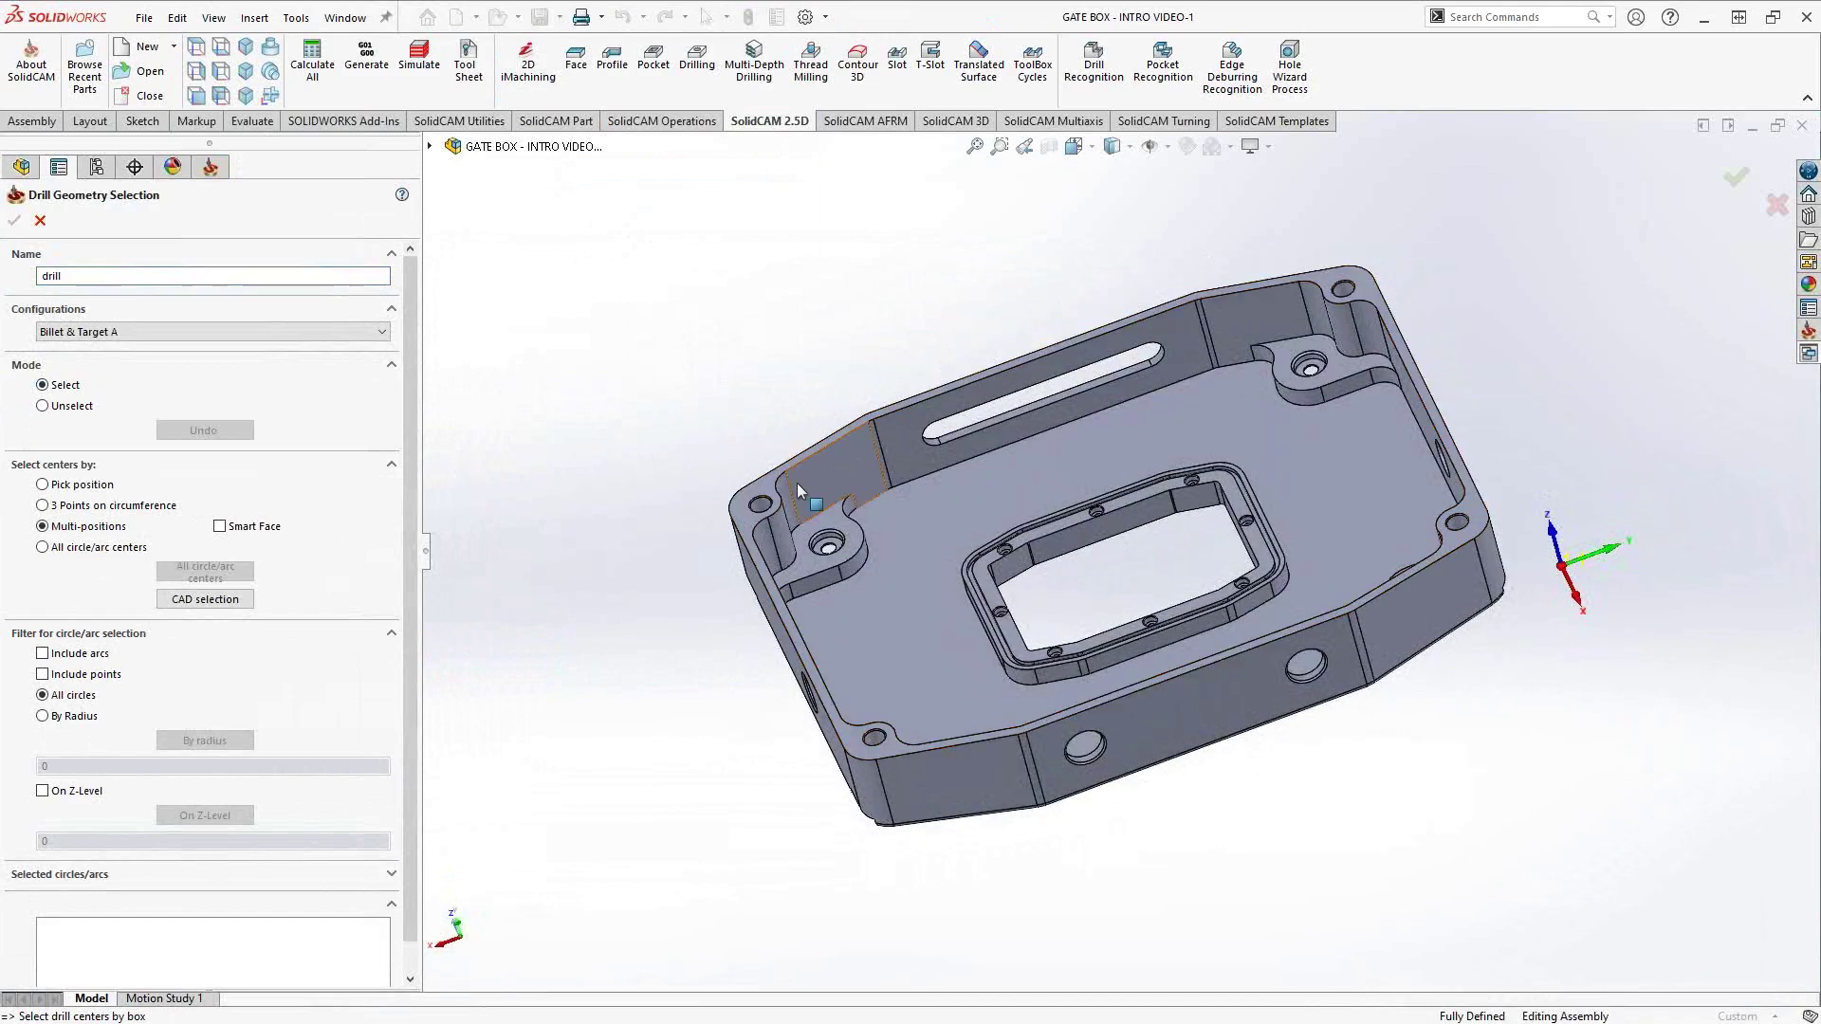
scroll(801, 503, "down", 4)
scroll(815, 523, "down", 2)
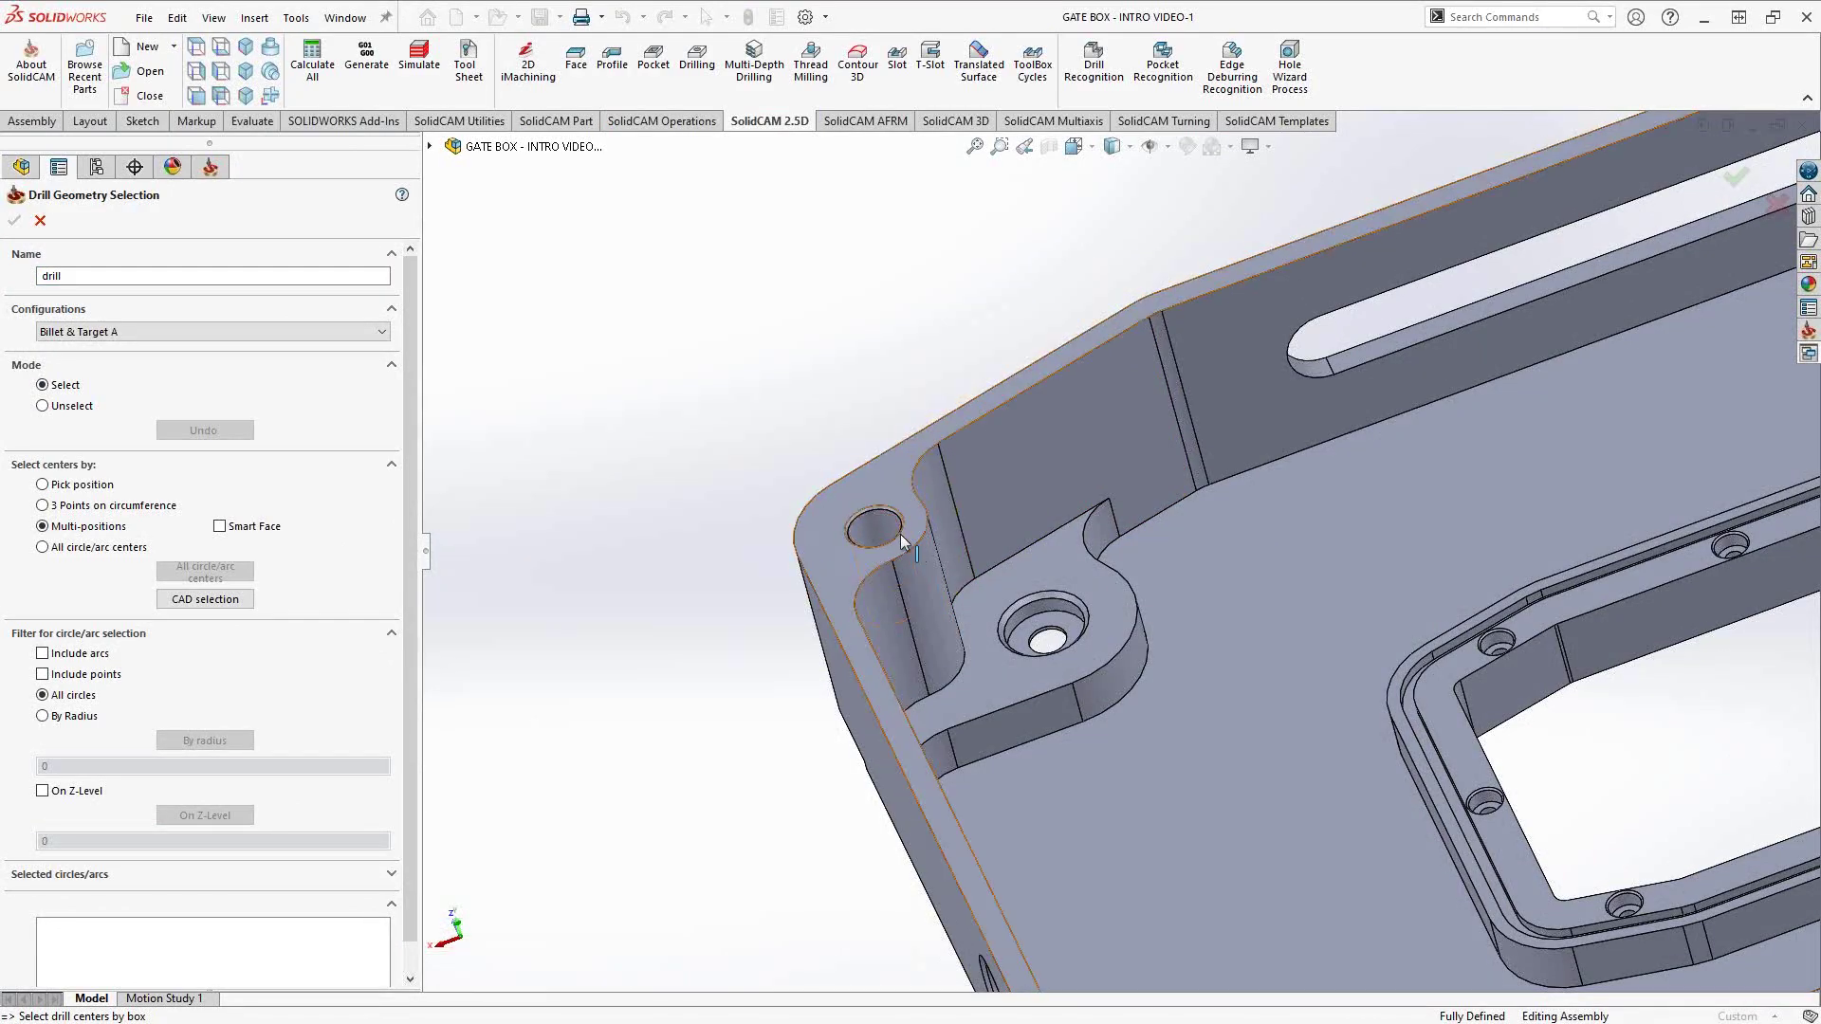
middle_click_drag(866, 521, 907, 538)
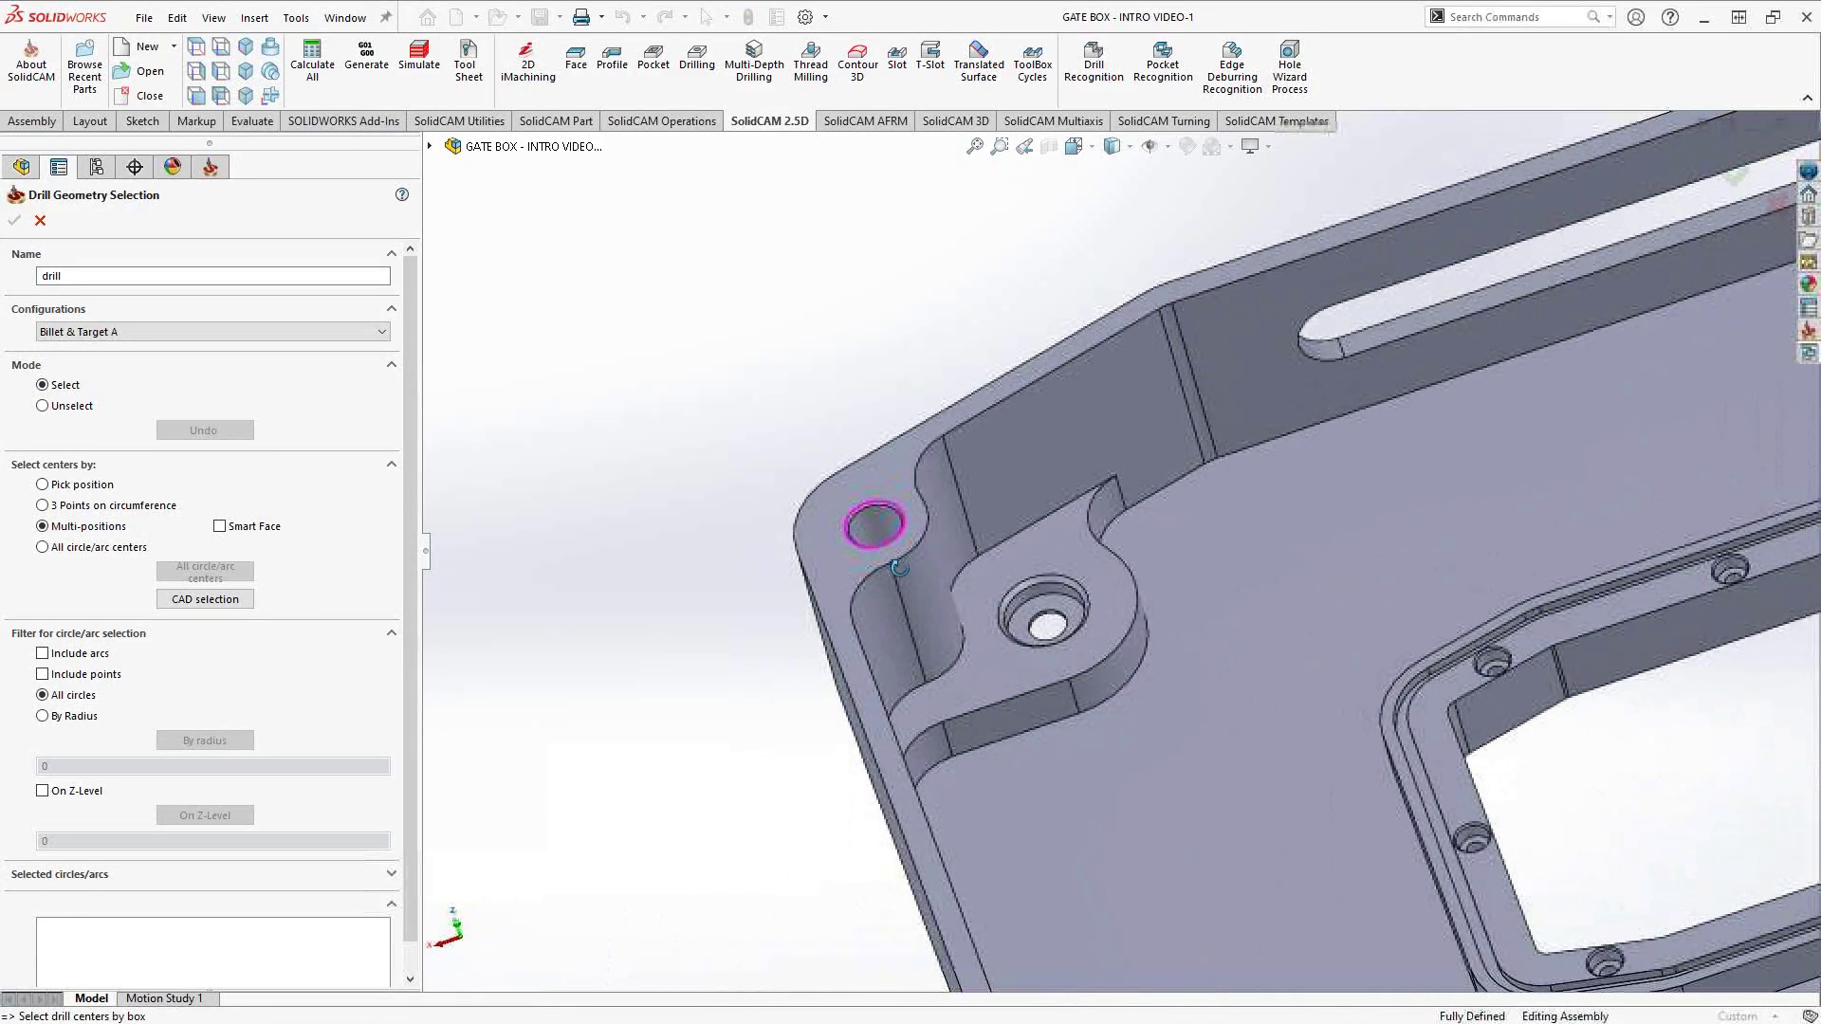
scroll(907, 540, "down", 3)
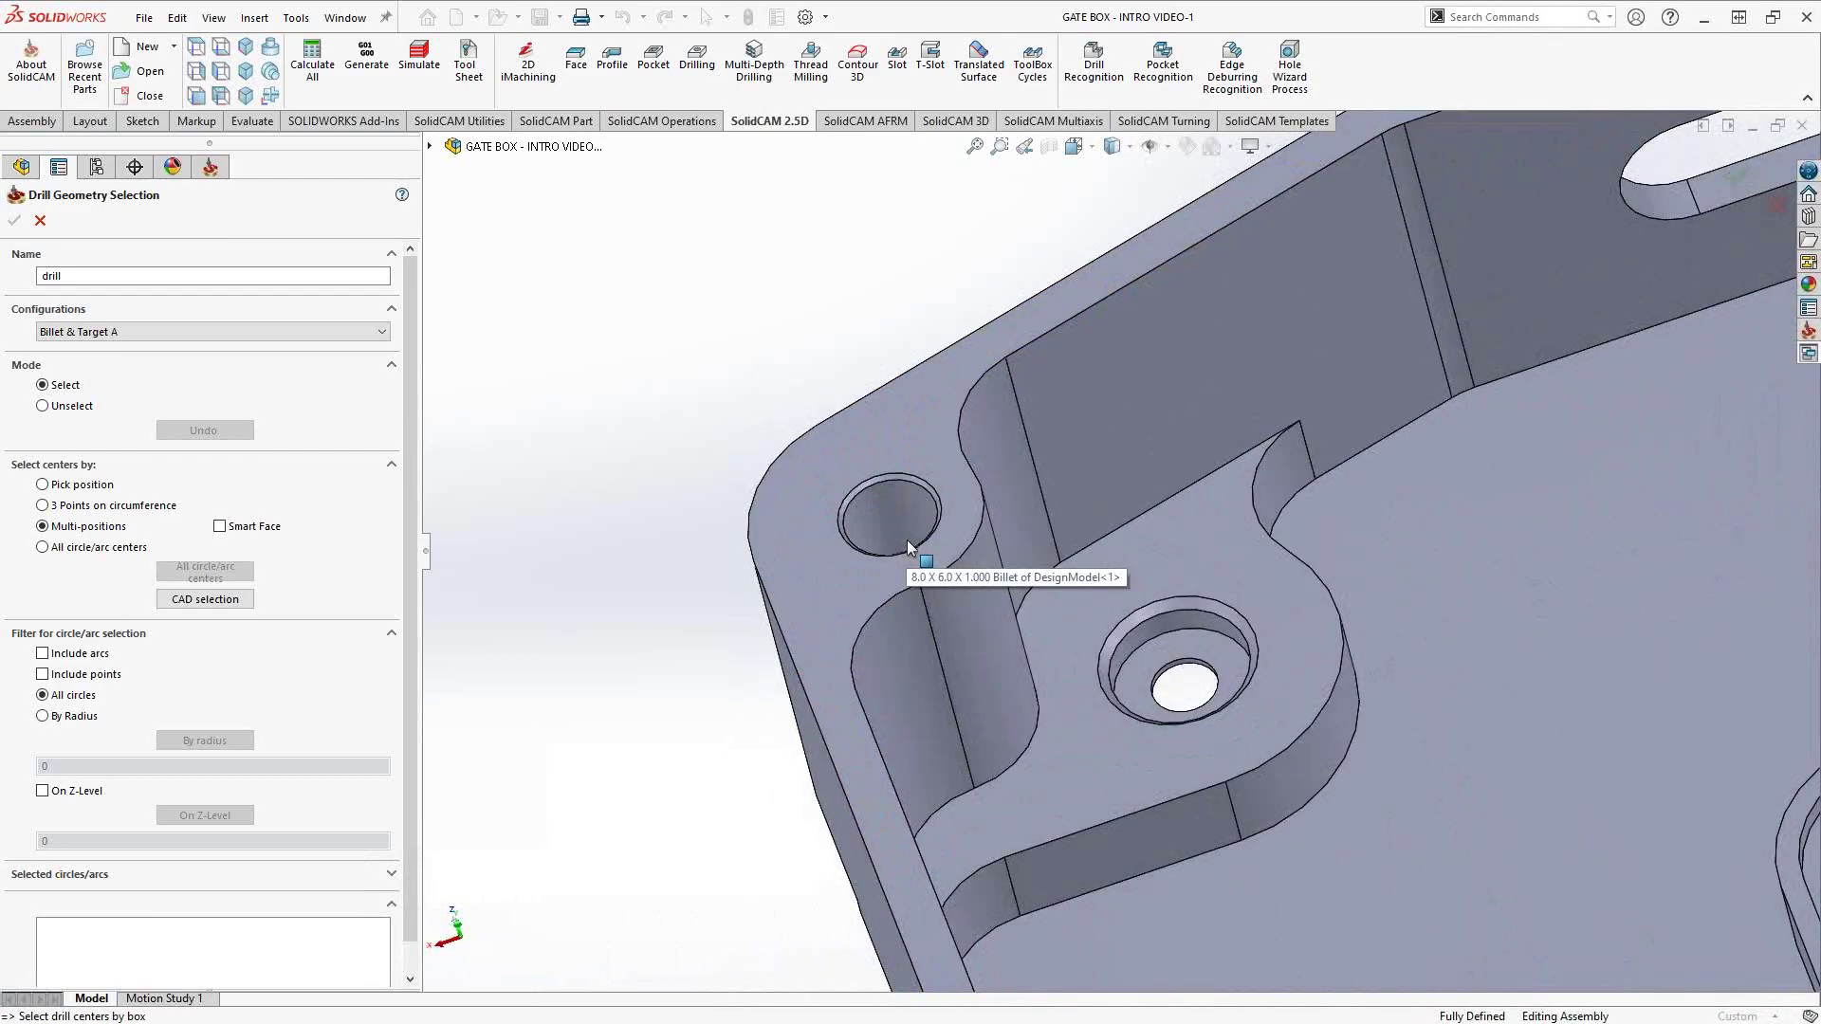
left_click(916, 479)
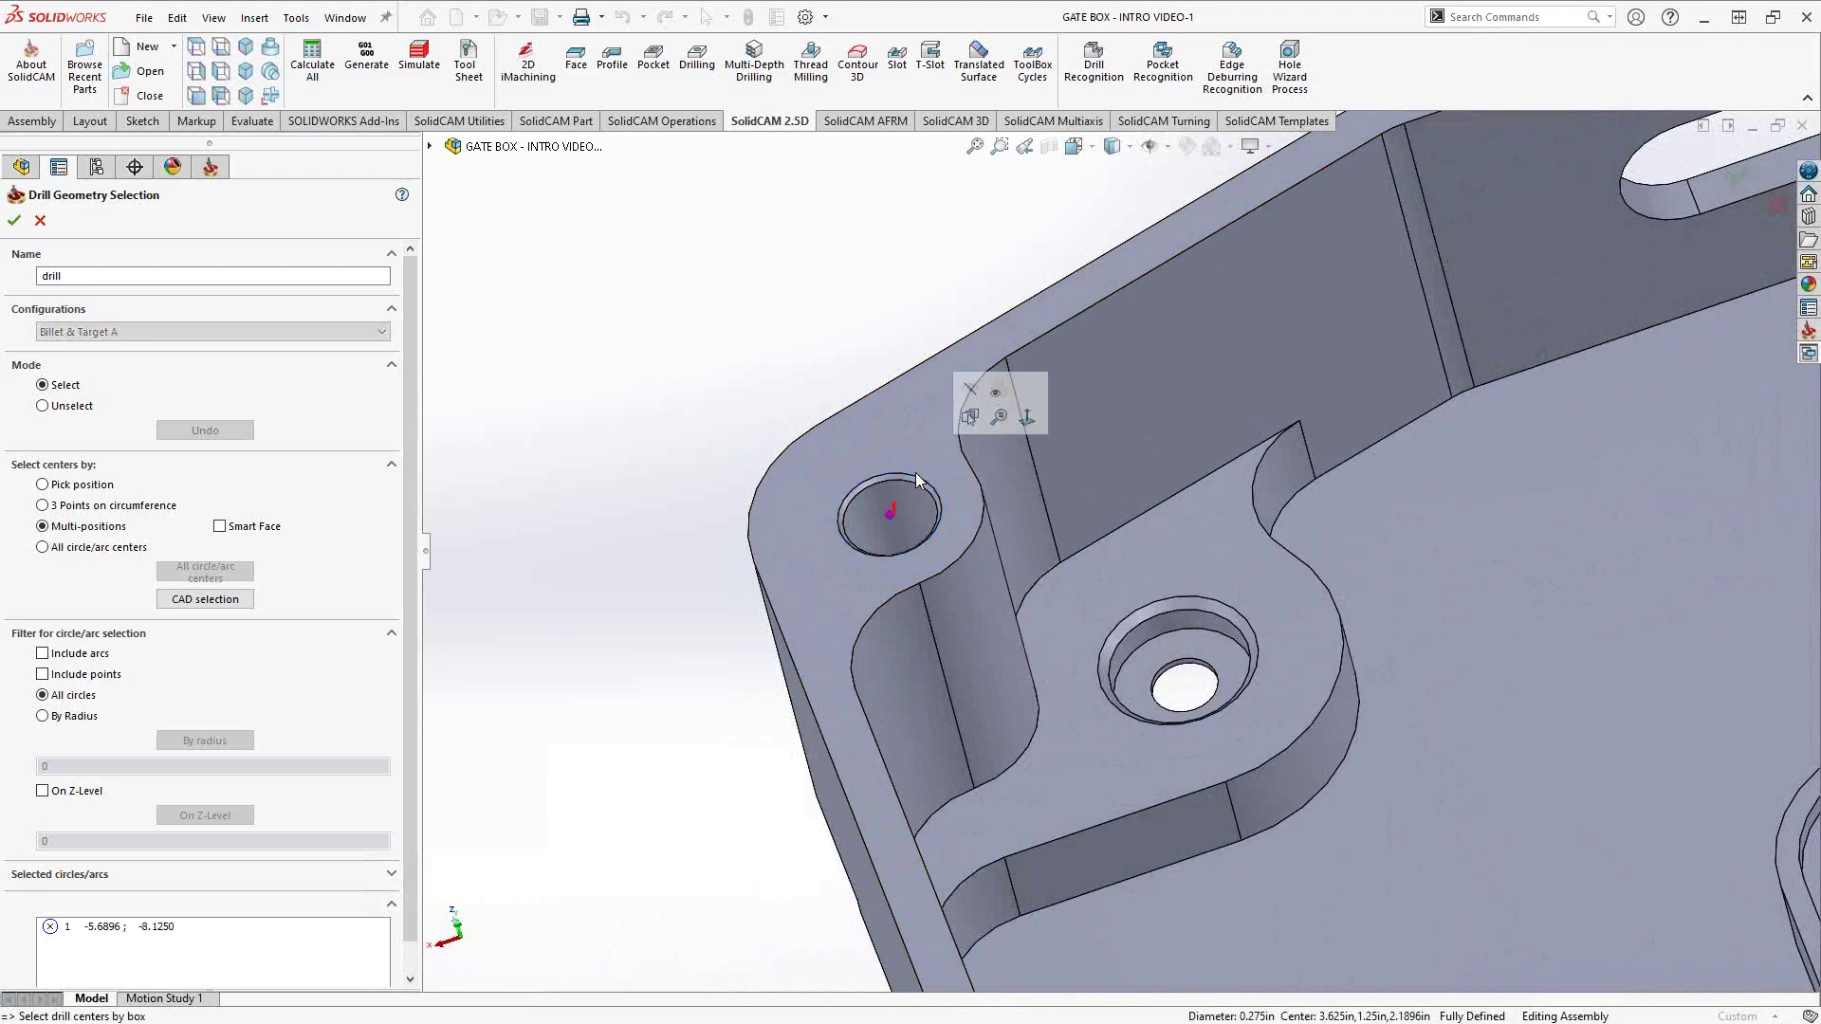
Pick the cylindrical wall of the other corner hole on the same short side as the second drill center.
scroll(873, 512, "up", 5)
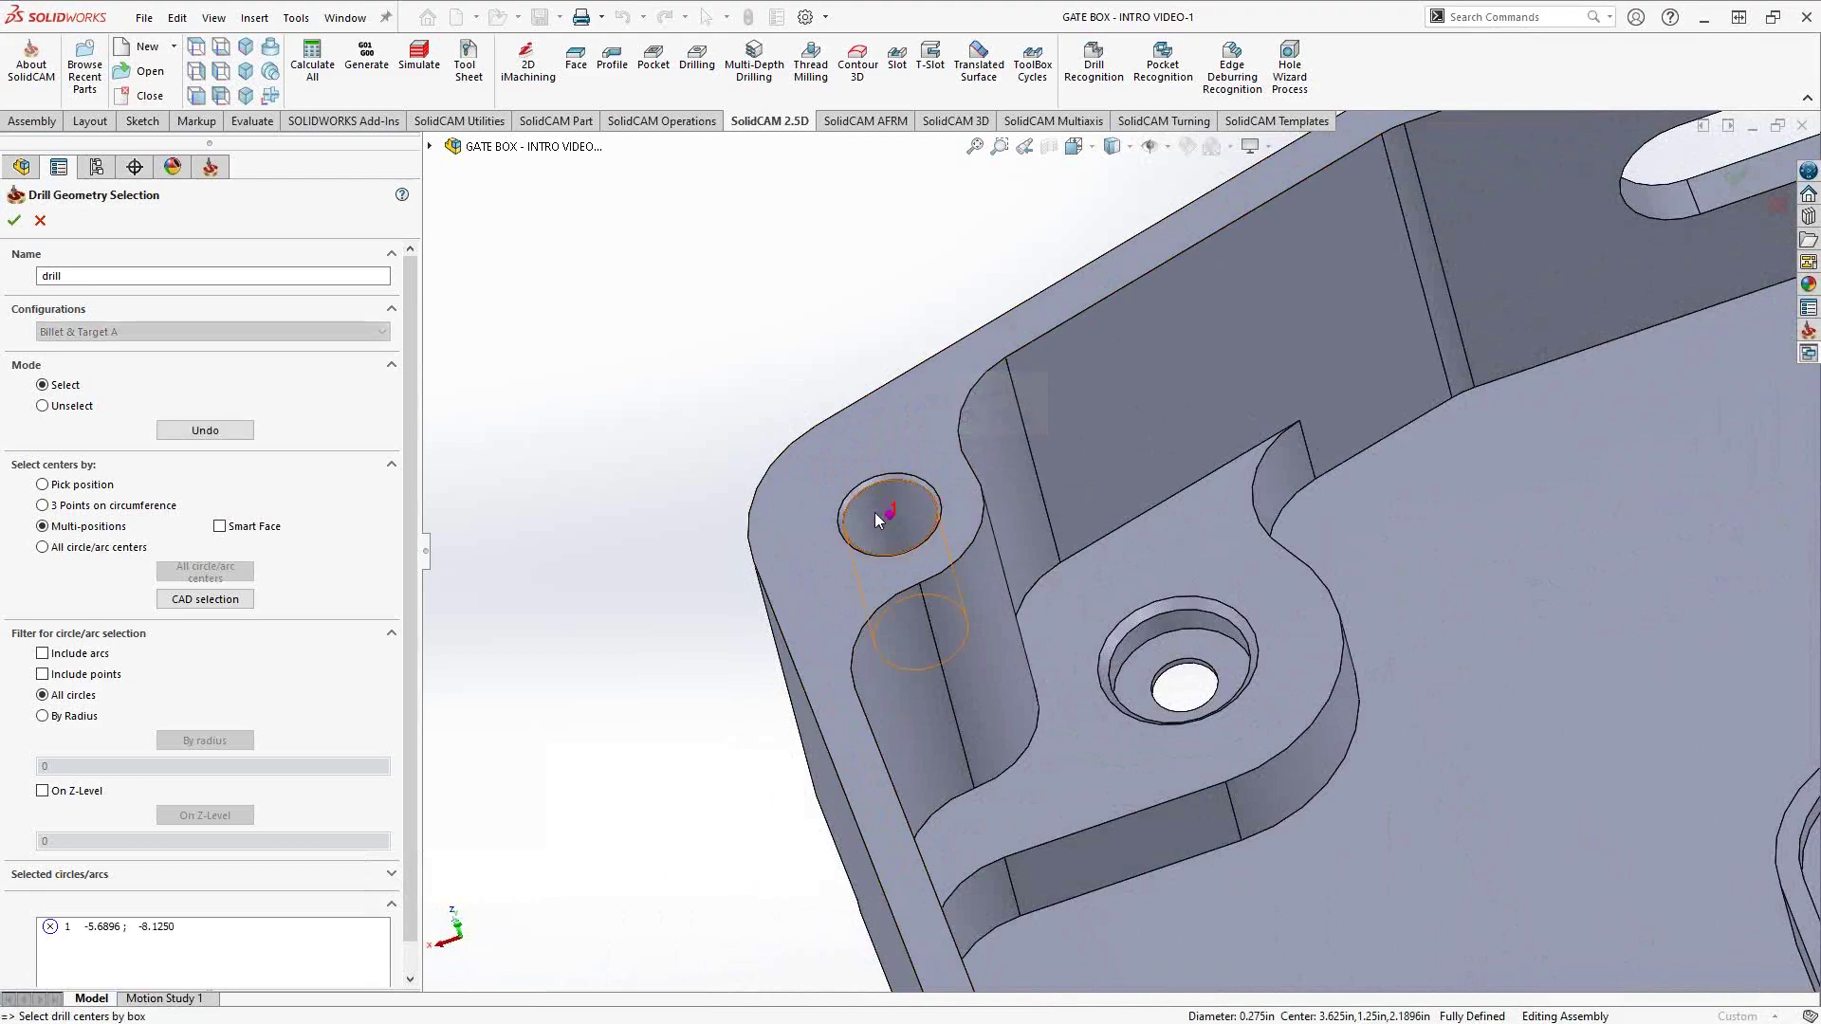
scroll(1168, 721, "down", 2)
scroll(1248, 821, "down", 6)
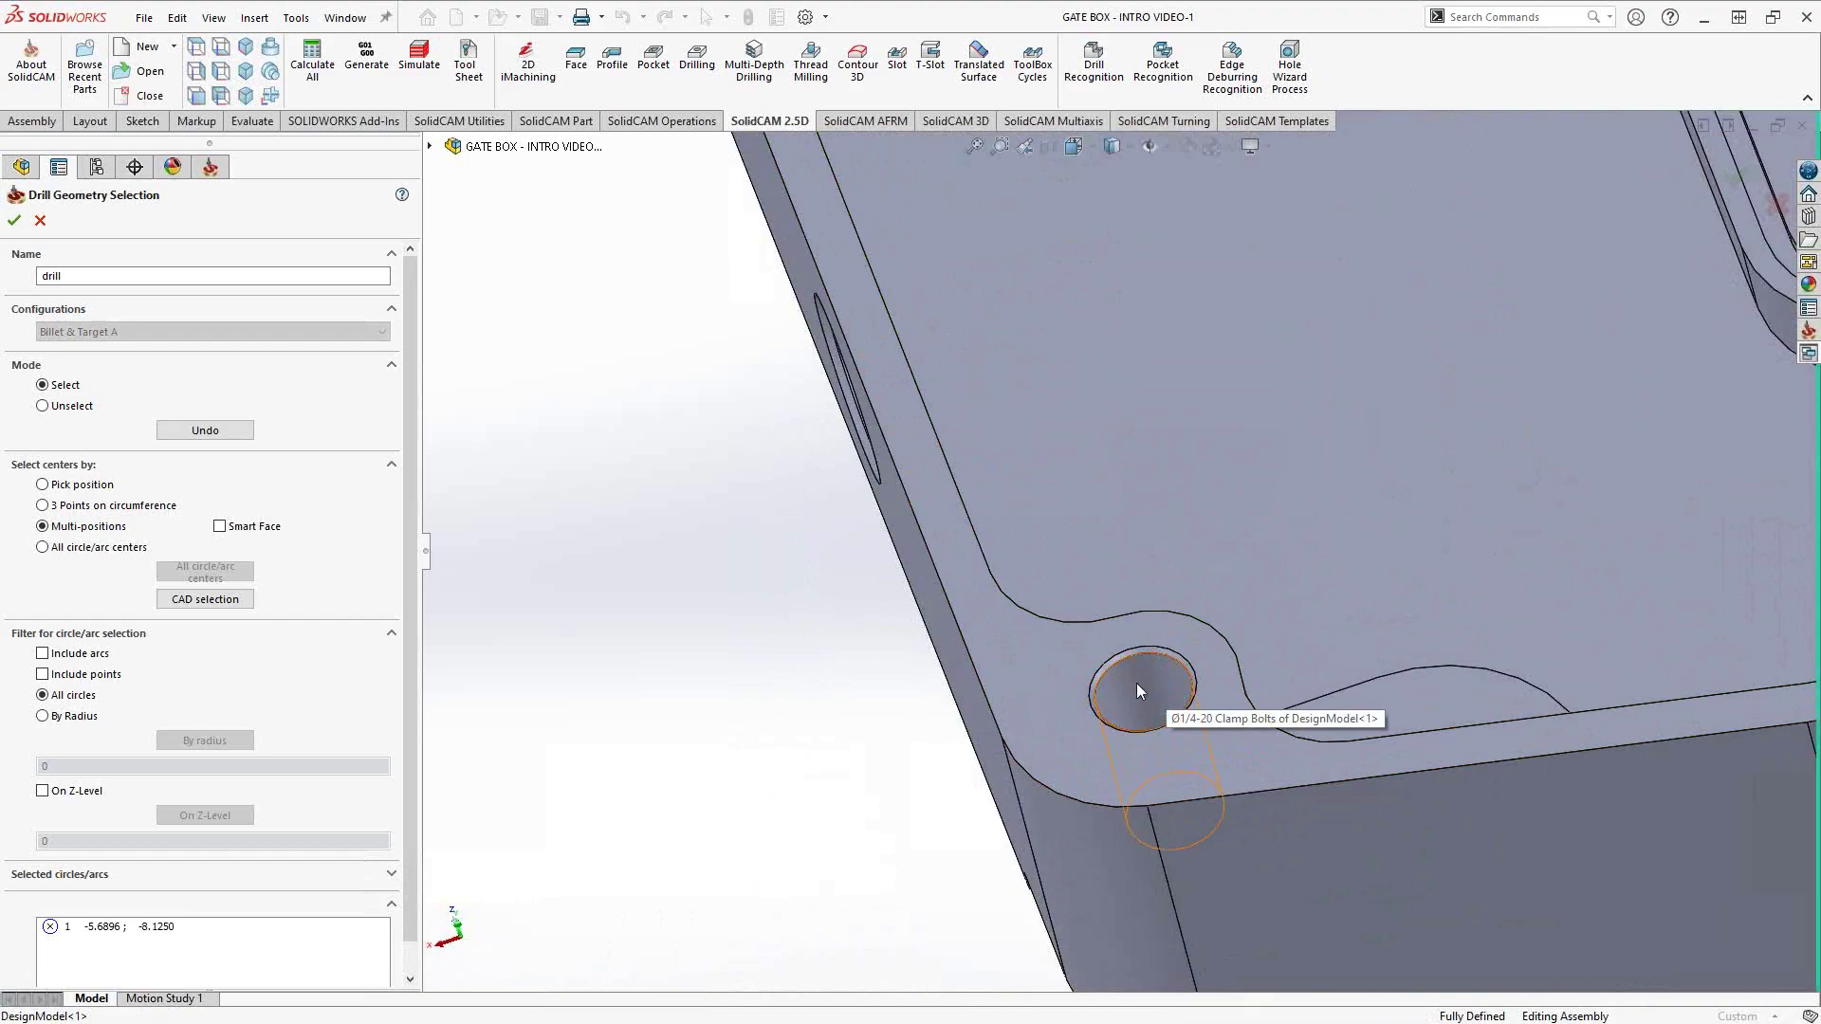
left_click(1137, 685)
middle_click_drag(1112, 702, 1131, 623)
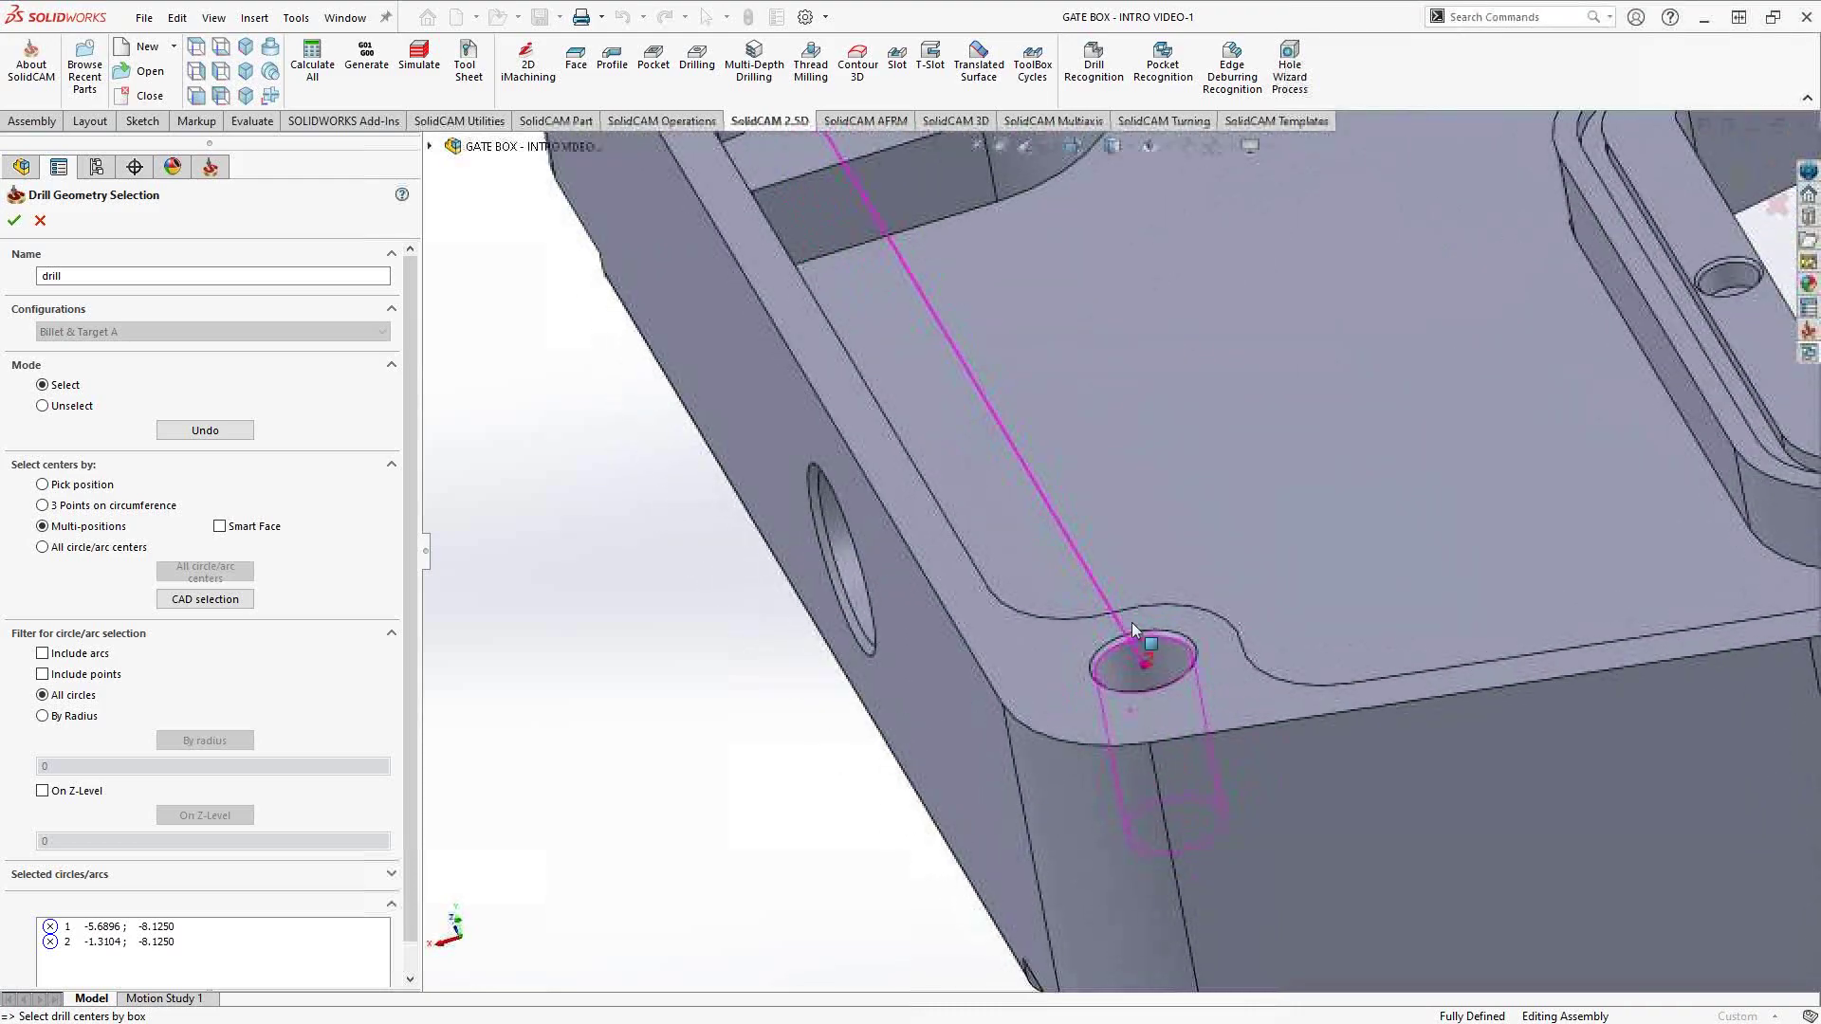
Select the box's top rim face so that all its corner hole circles are added as drill centers.
scroll(1118, 639, "up", 3)
scroll(1135, 503, "up", 3)
middle_click_drag(1141, 459, 1337, 285)
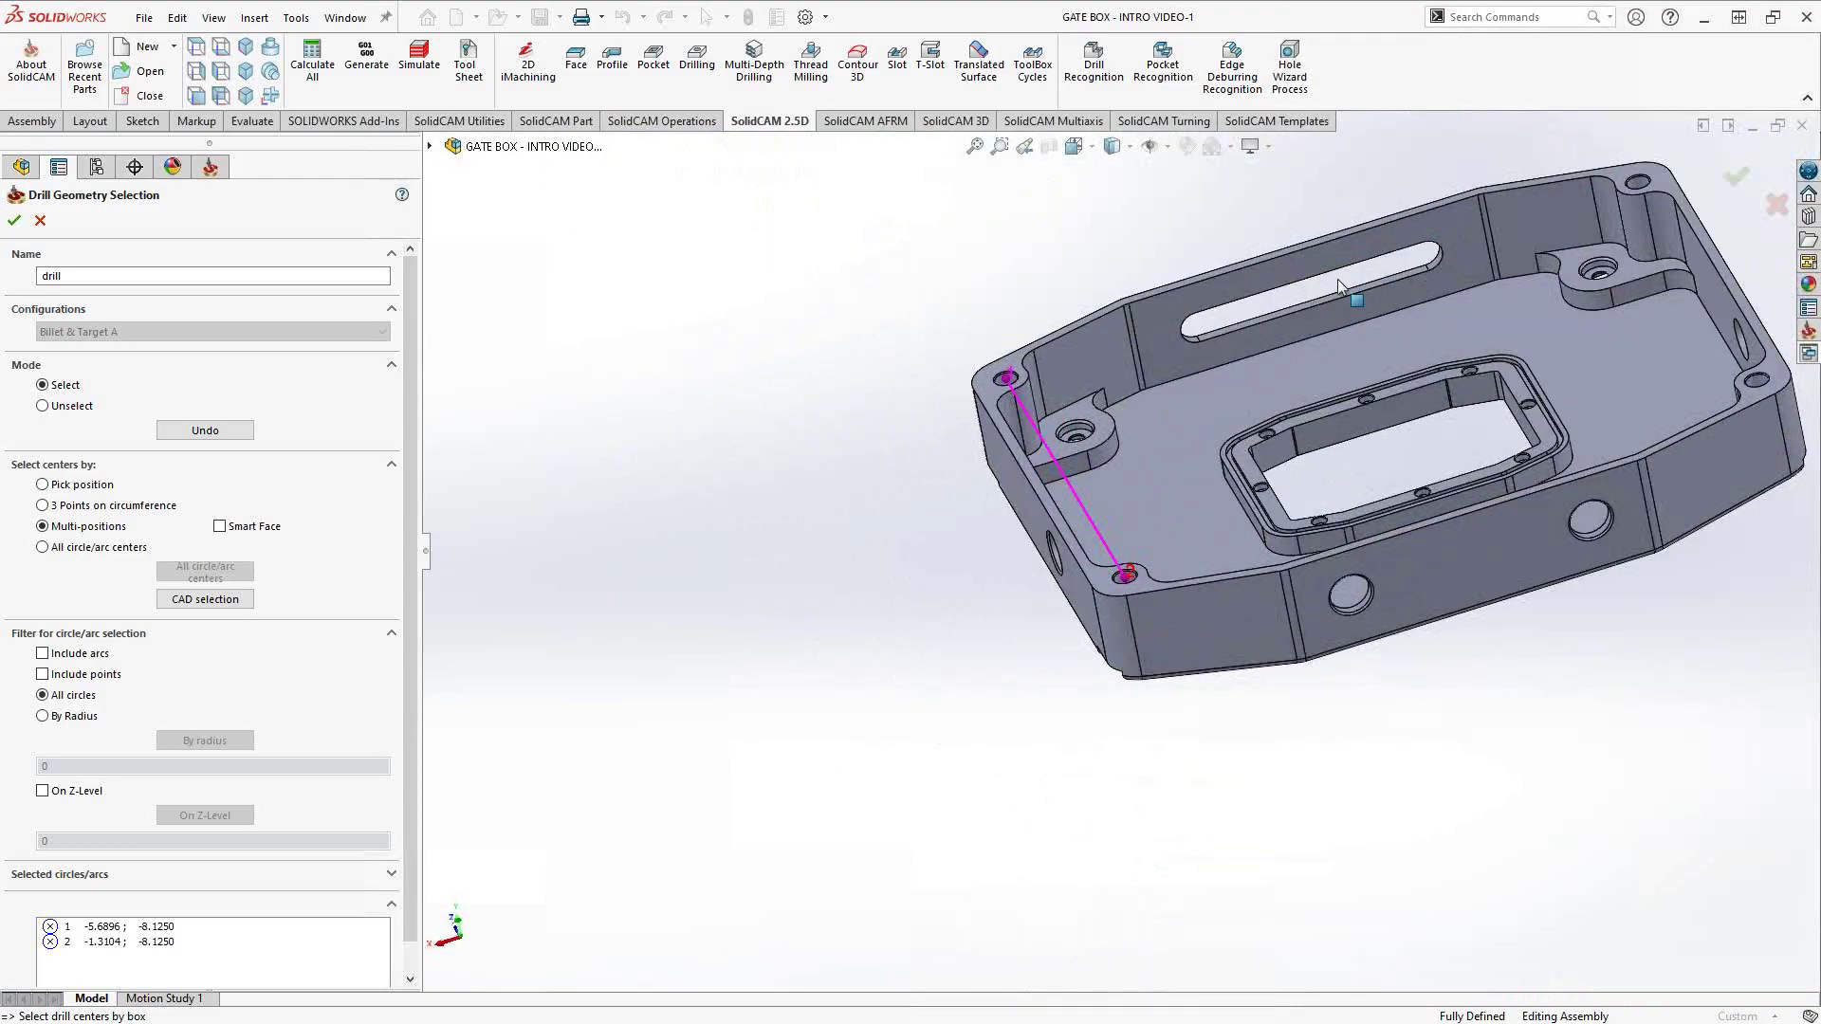
scroll(1453, 286, "down", 3)
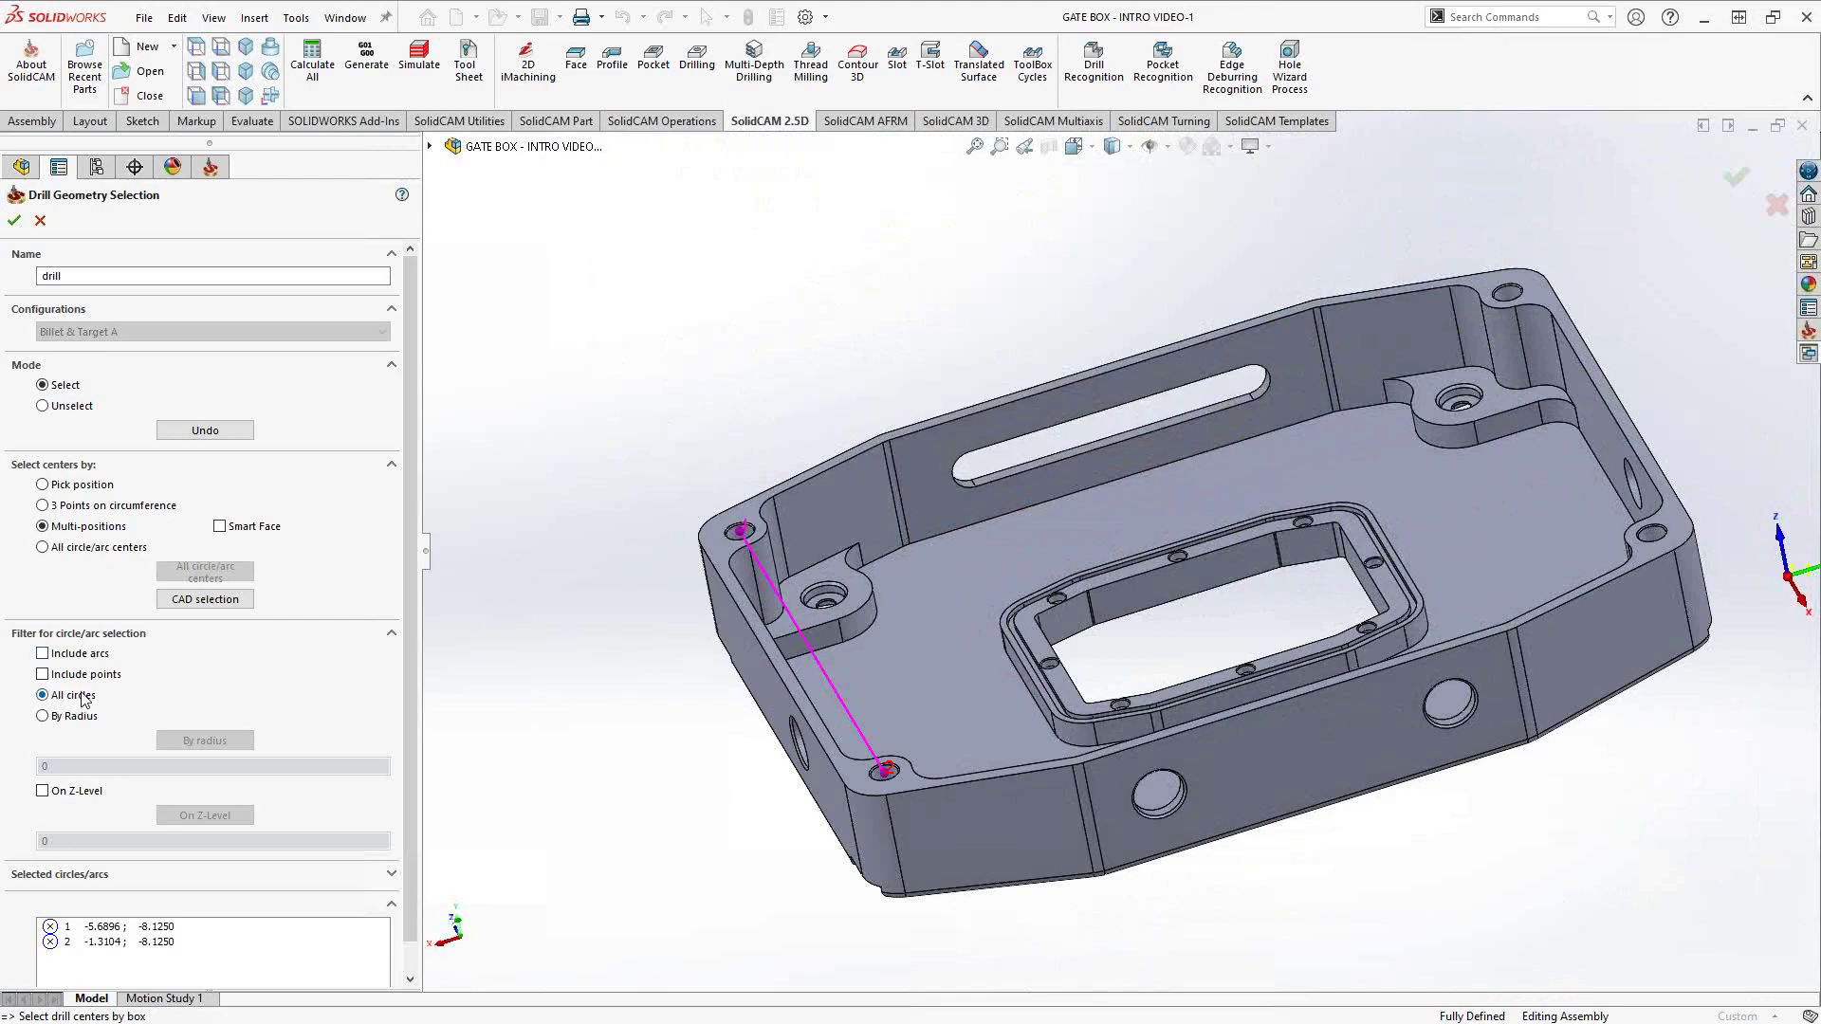
left_click(746, 507)
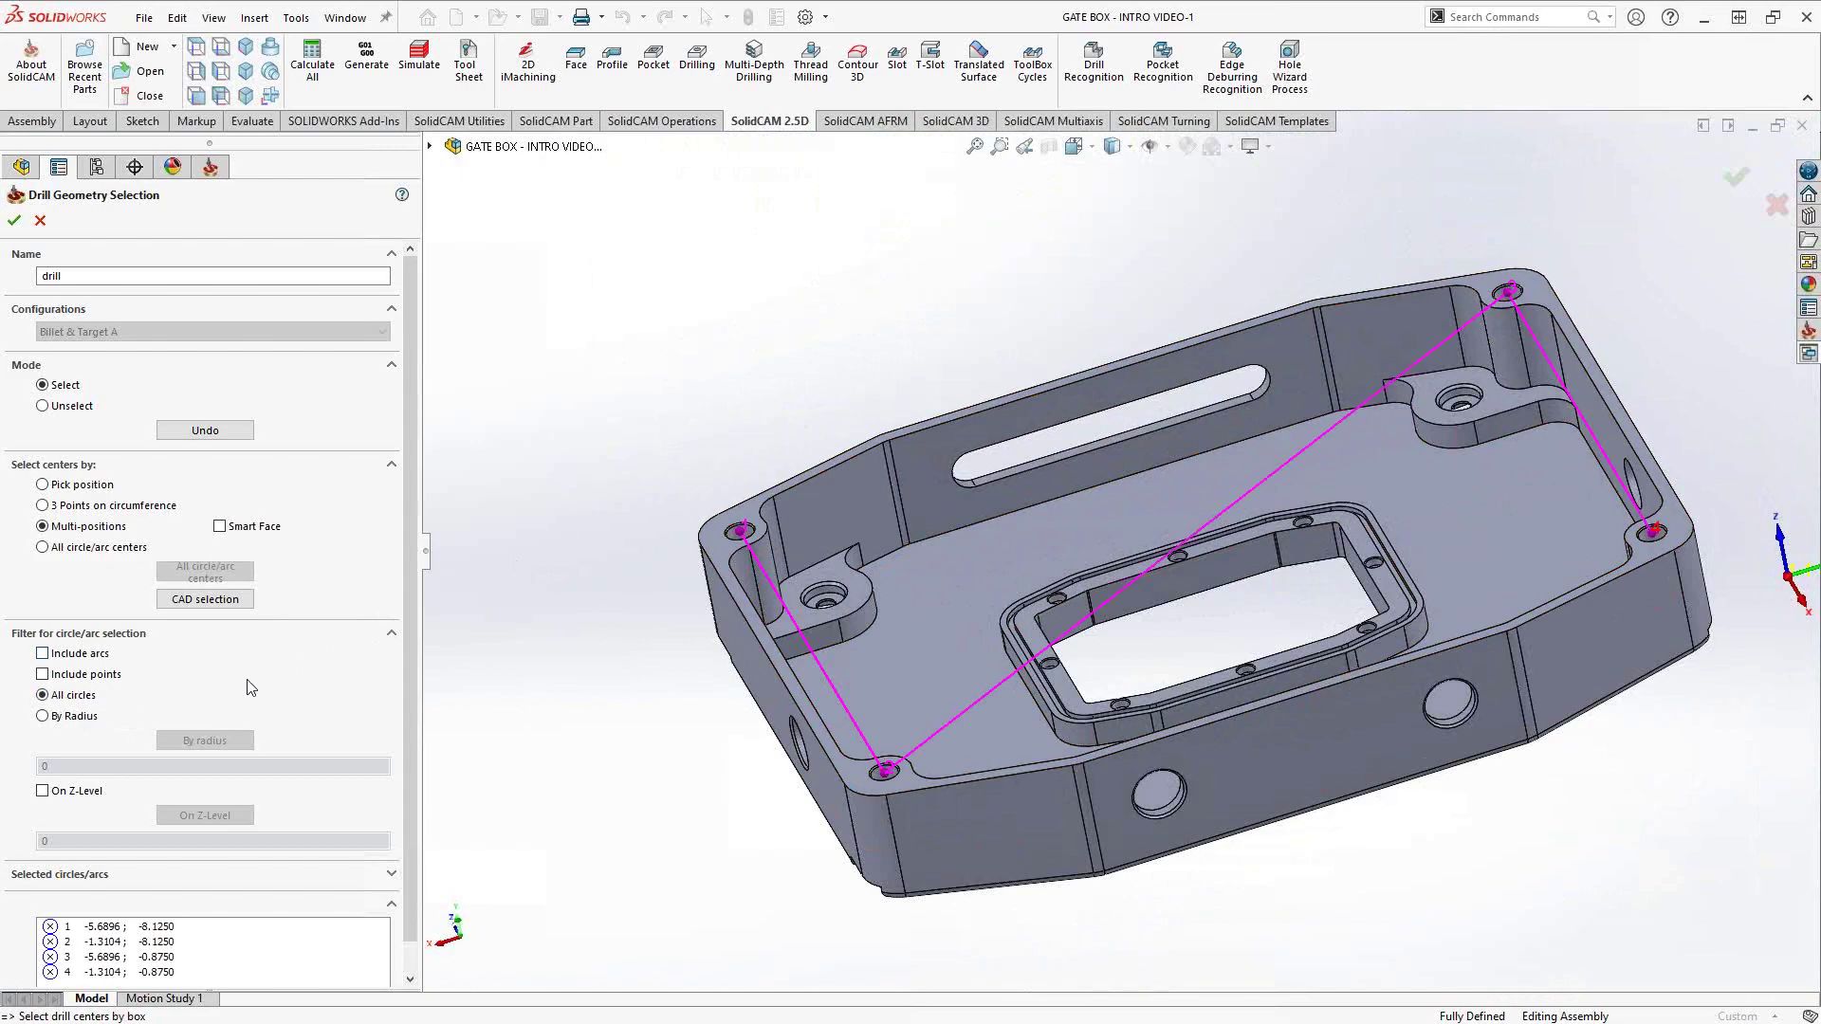
Include arcs in the circle filter, try selecting the top rim face again, and cancel the drill geometry selection.
scroll(270, 793, "down", 1)
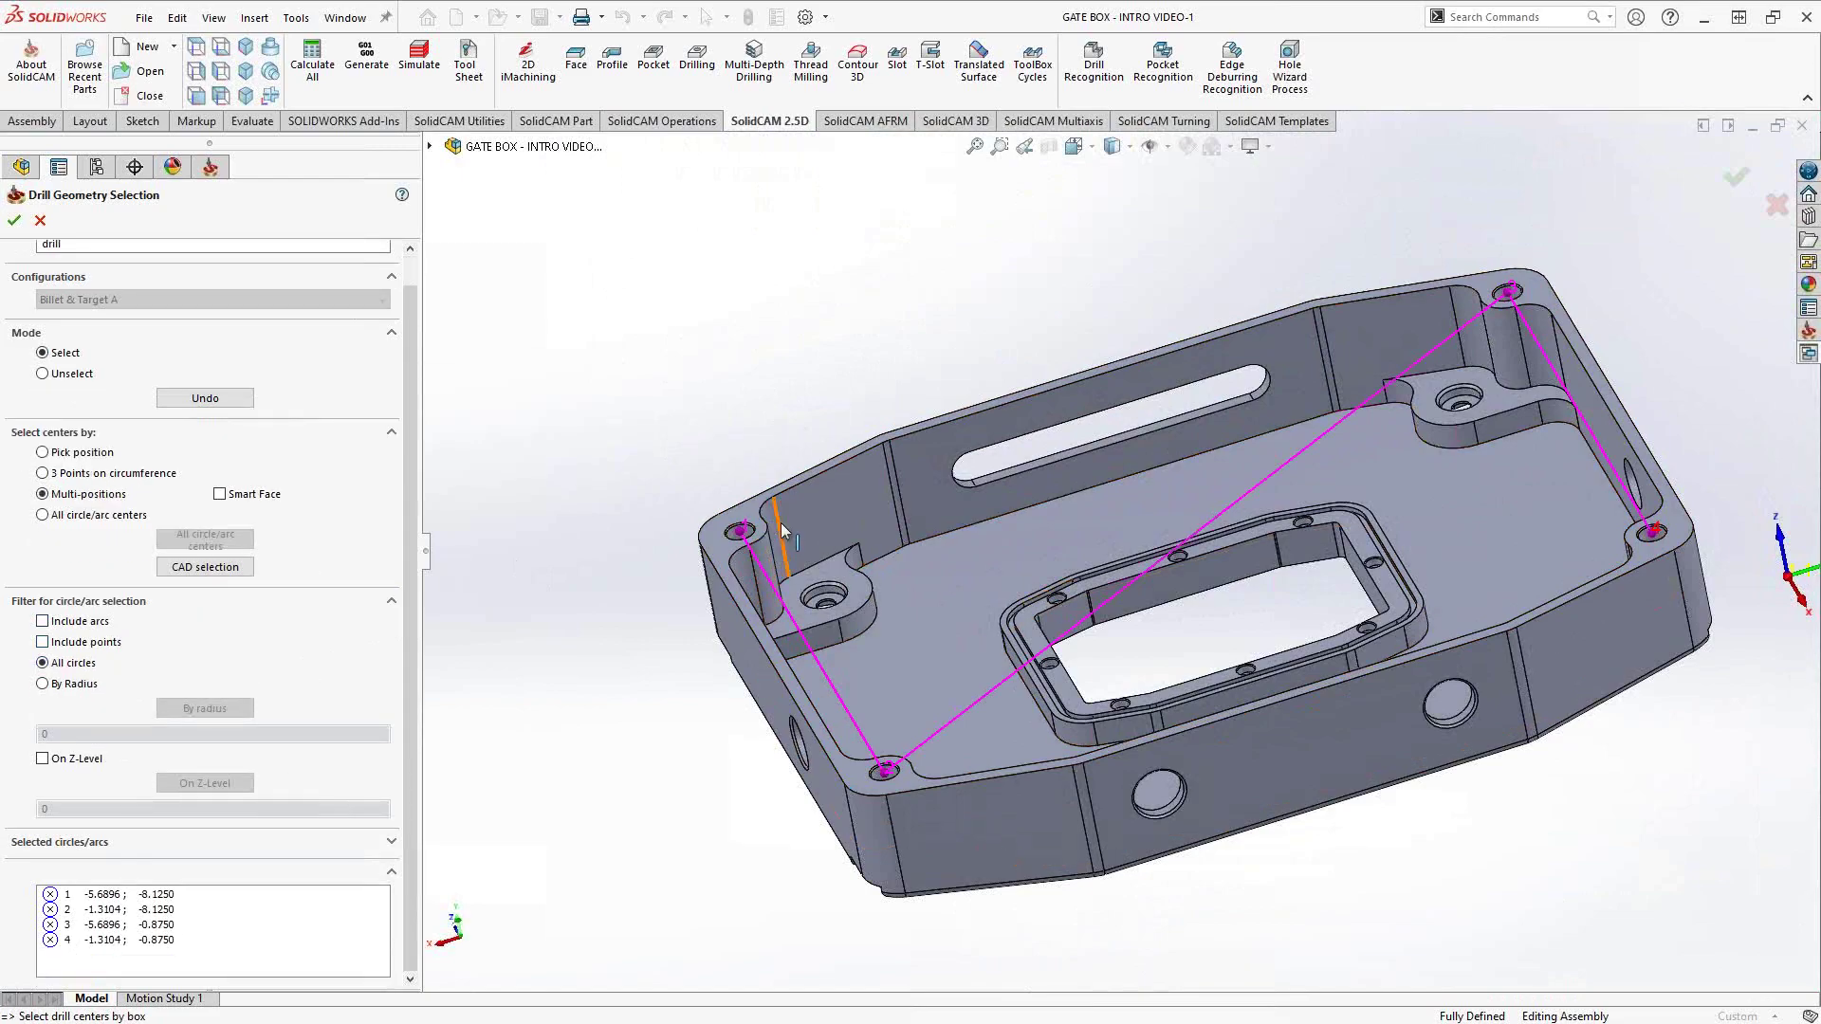
middle_click_drag(781, 522, 762, 537)
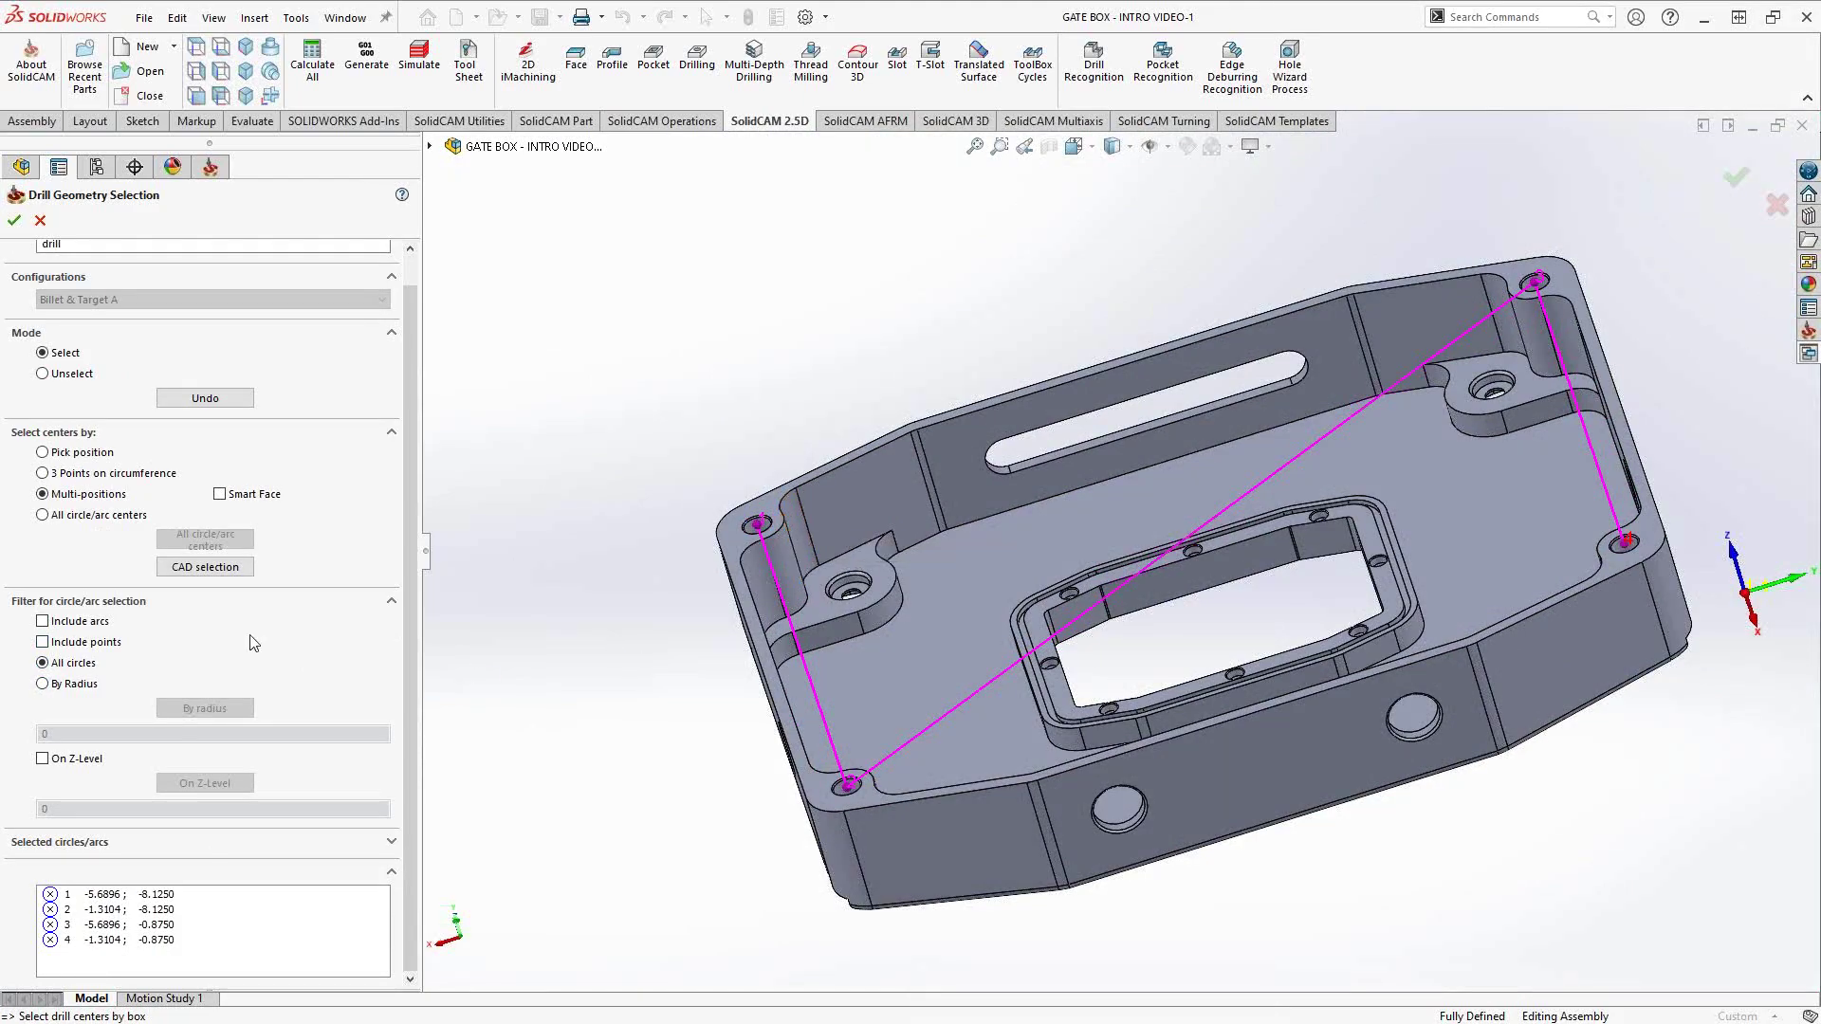
left_click(42, 622)
left_click(767, 510)
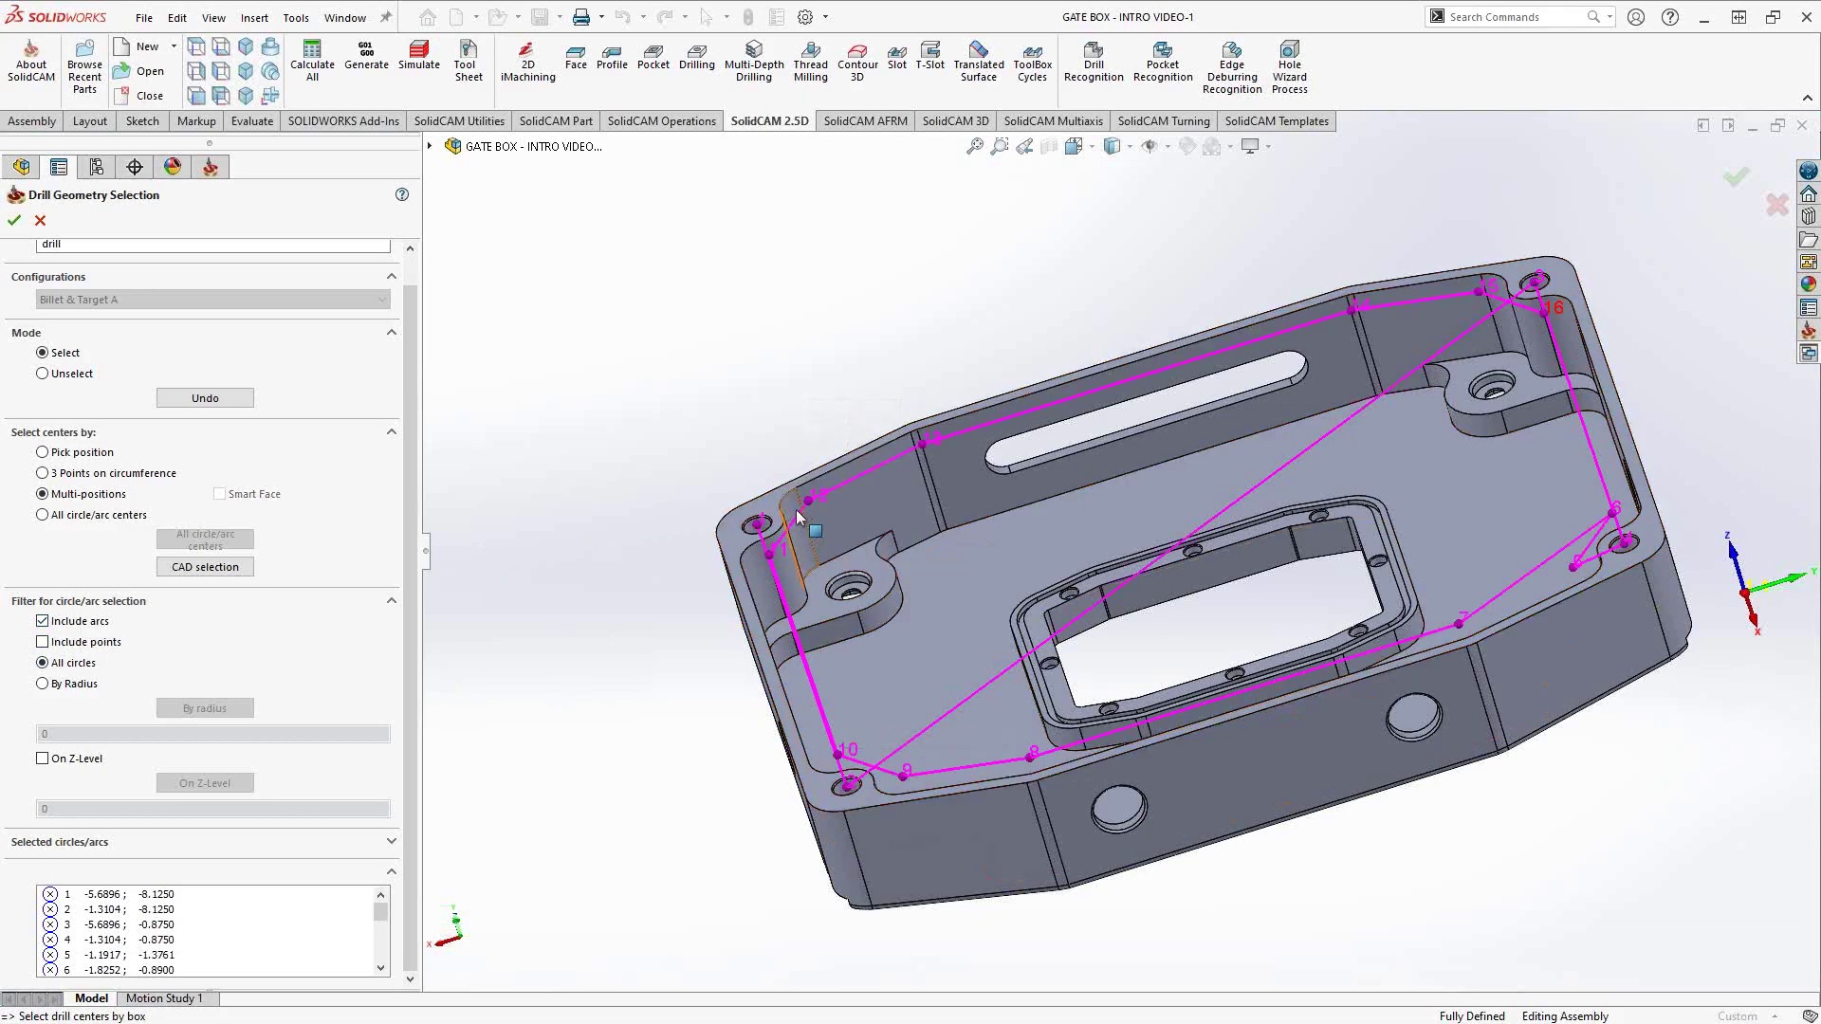
middle_click_drag(865, 580, 834, 610)
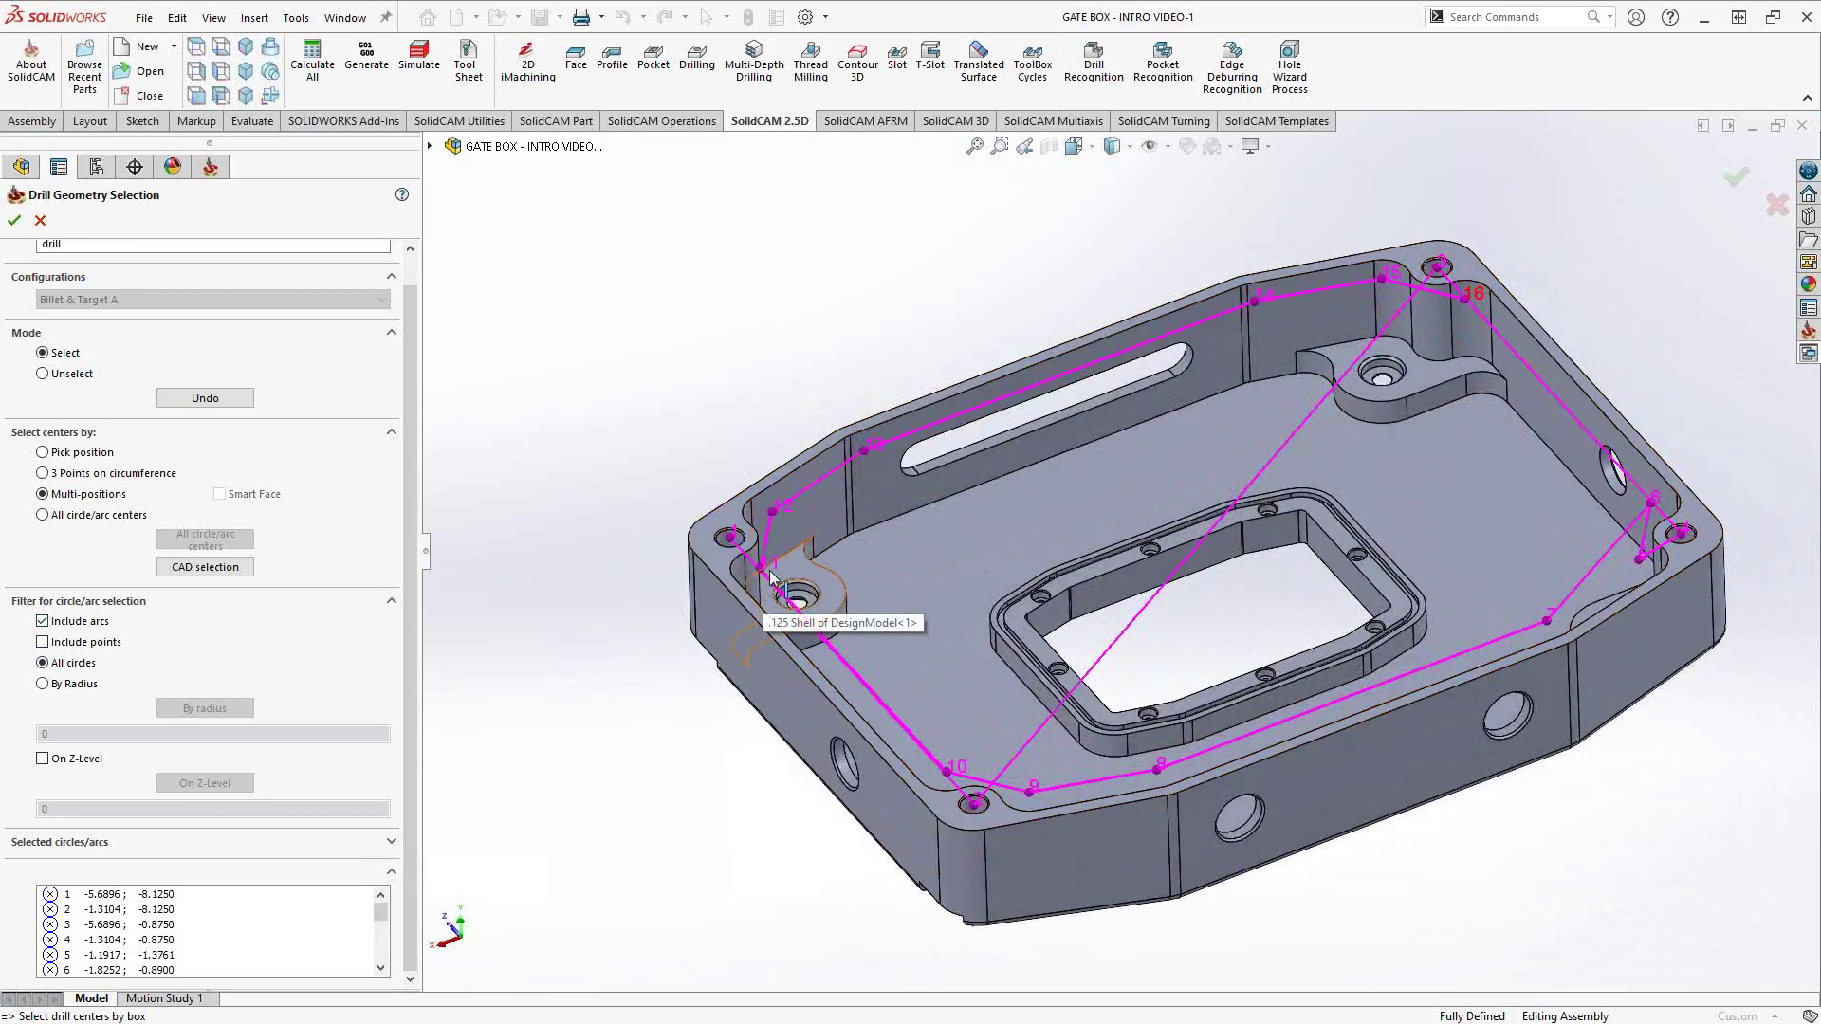
left_click(40, 221)
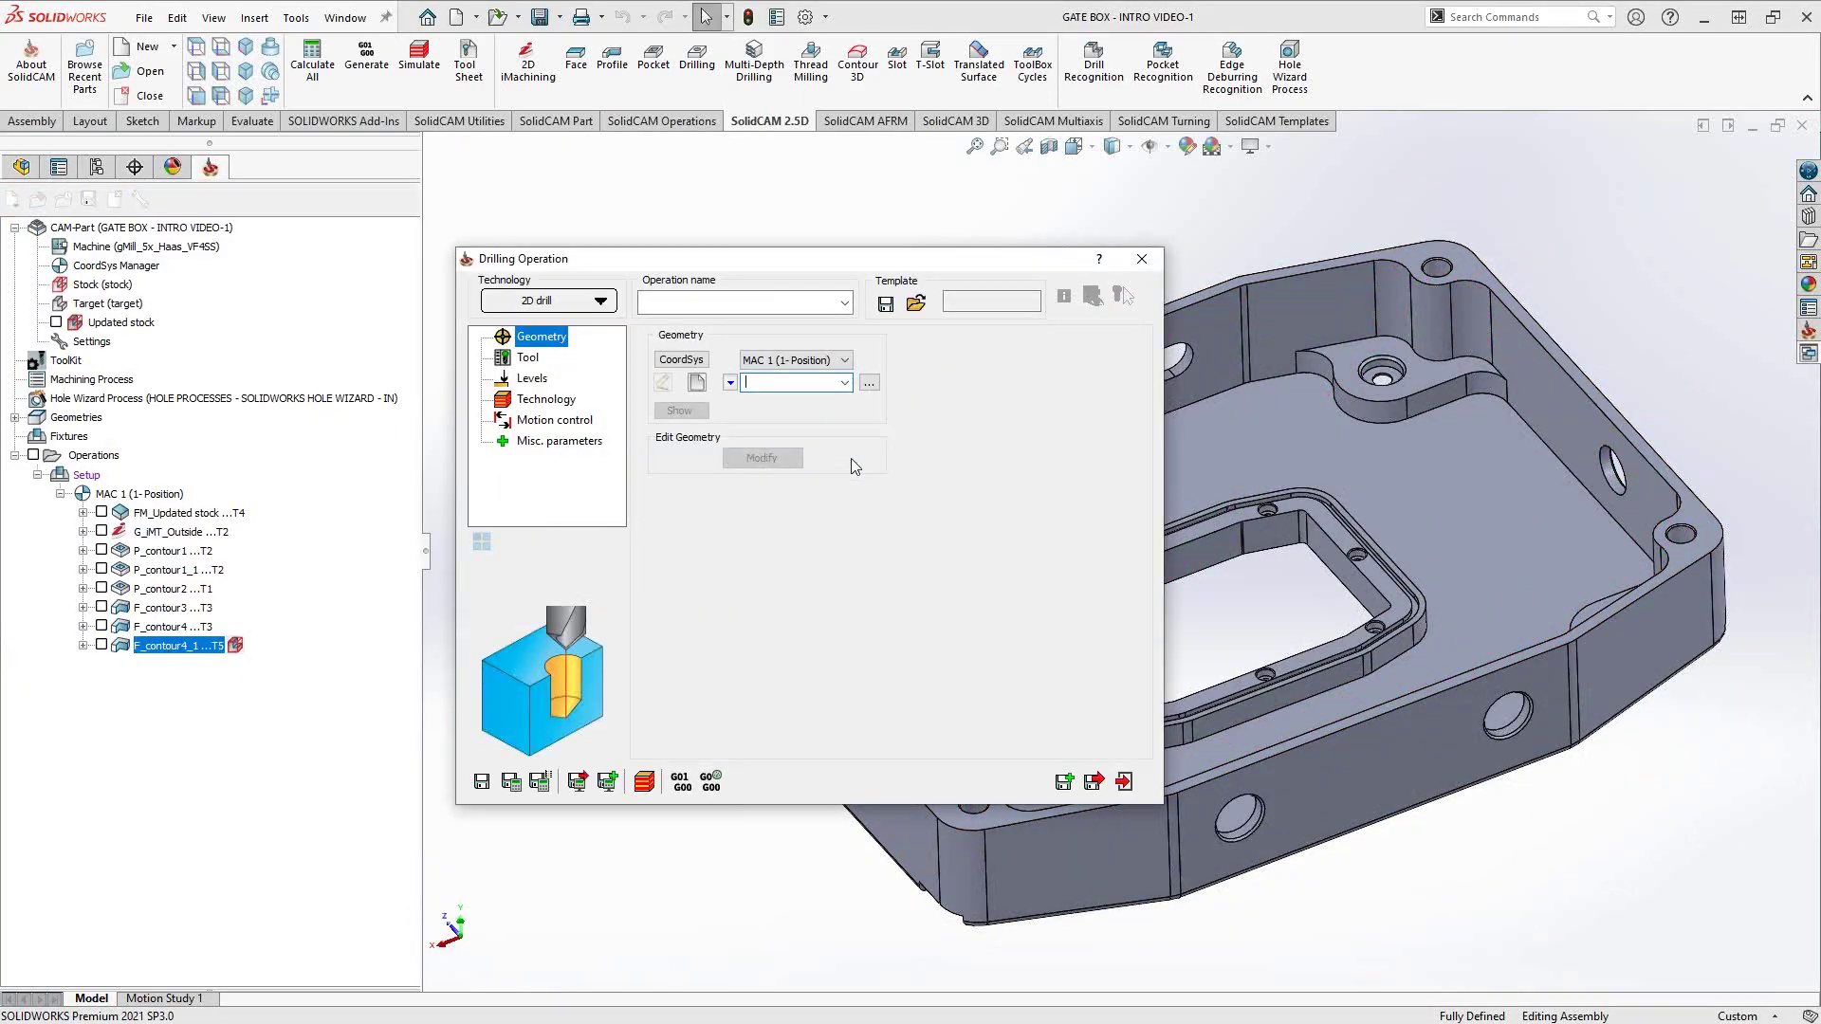
Start a new drill geometry and filter its circles and arcs by the 0.265 in radius picked from the rim's inner corner arc.
left_click(696, 384)
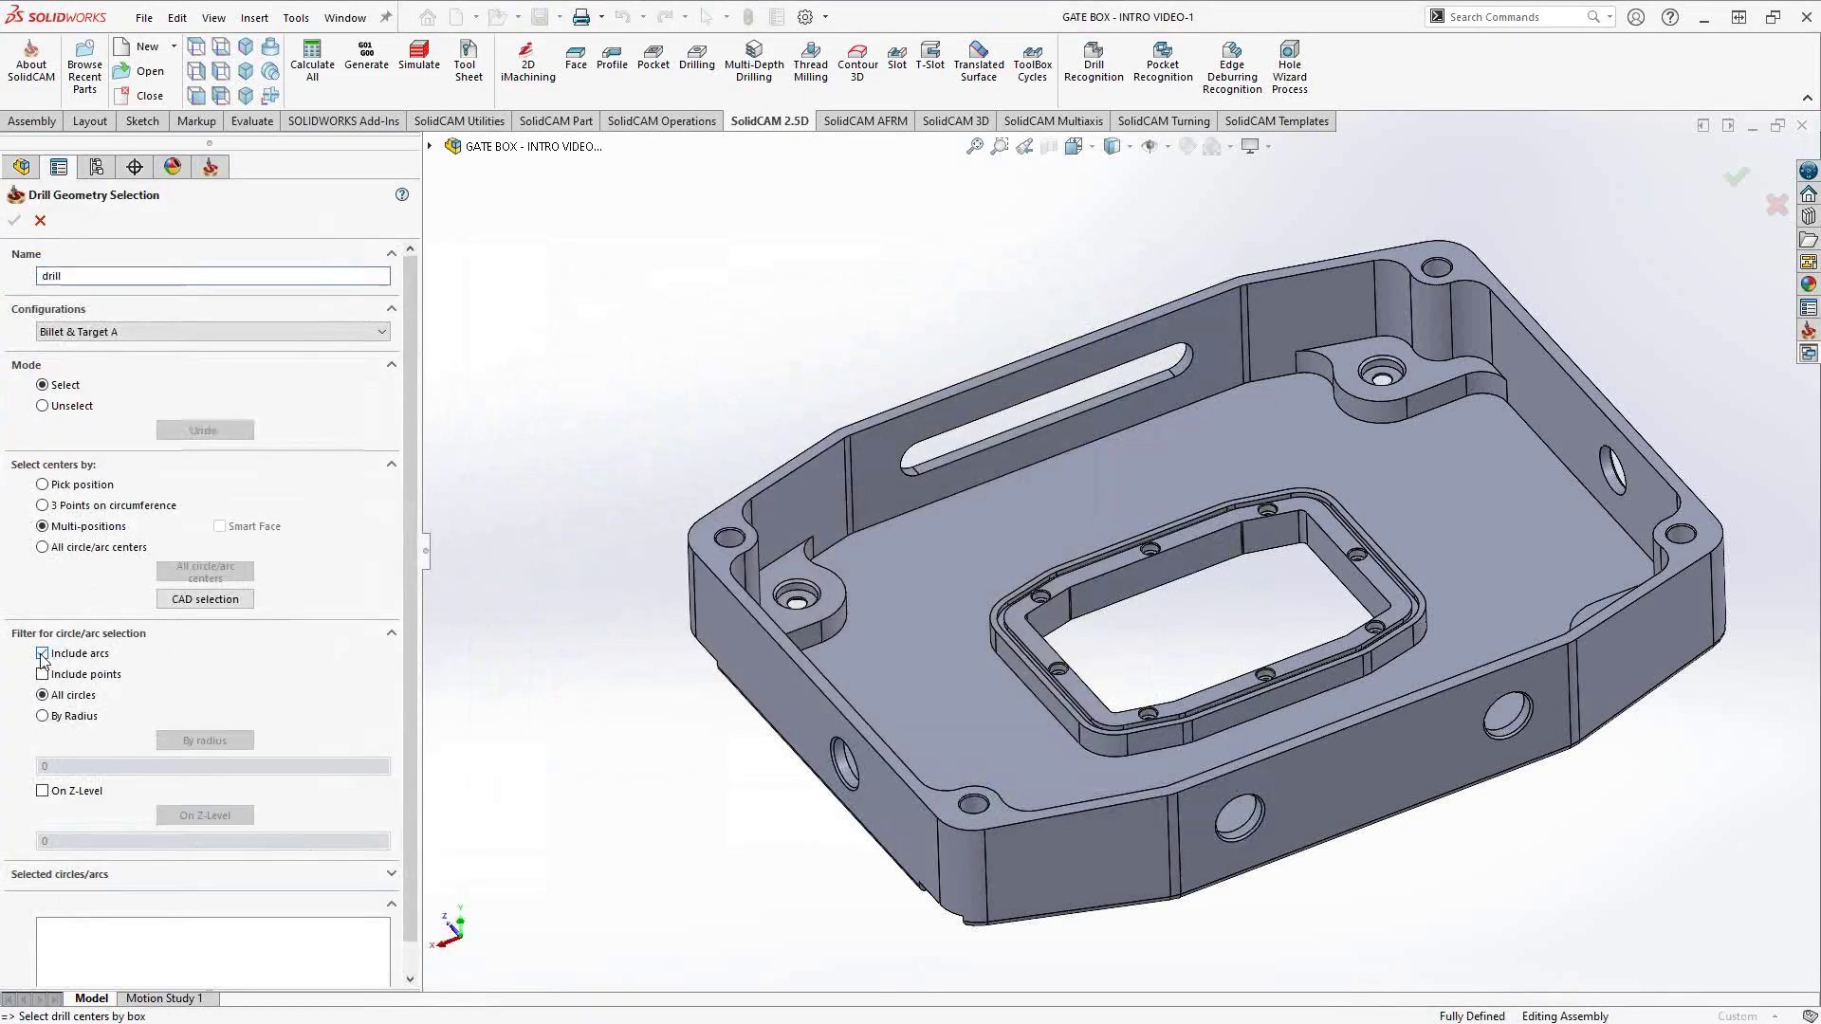
left_click(44, 716)
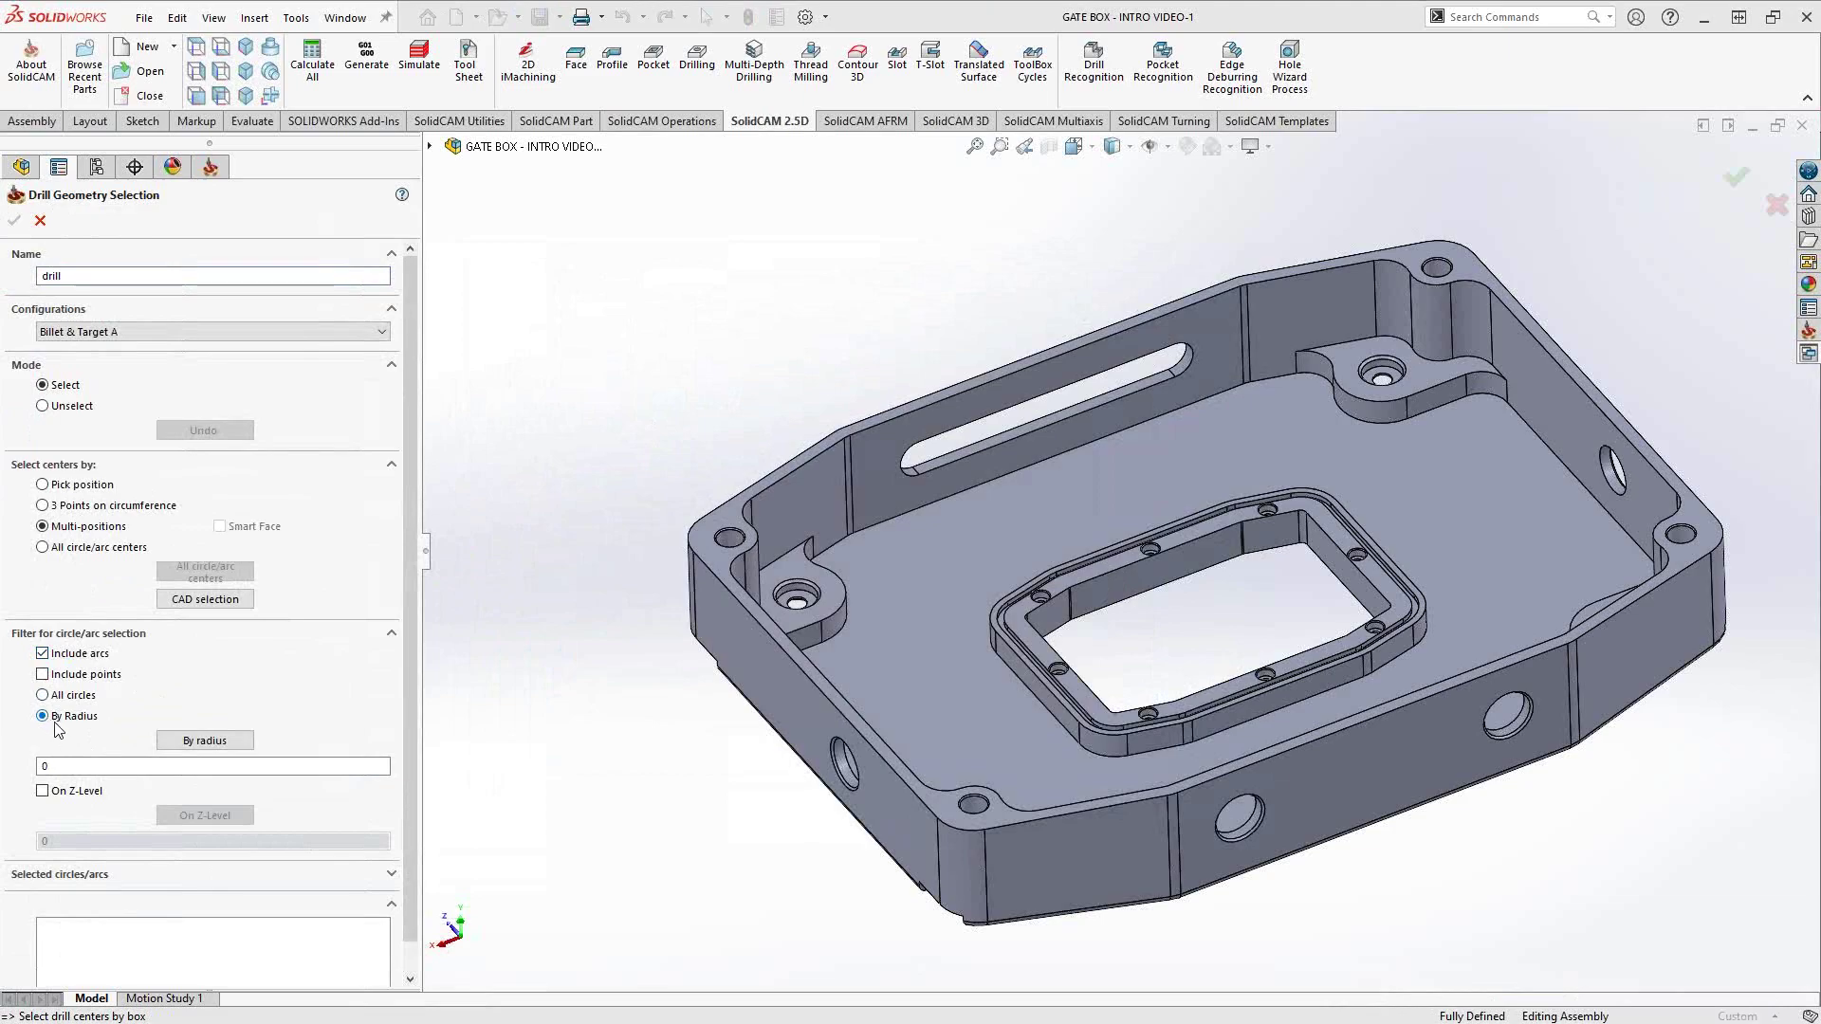
middle_click_drag(764, 543, 787, 545)
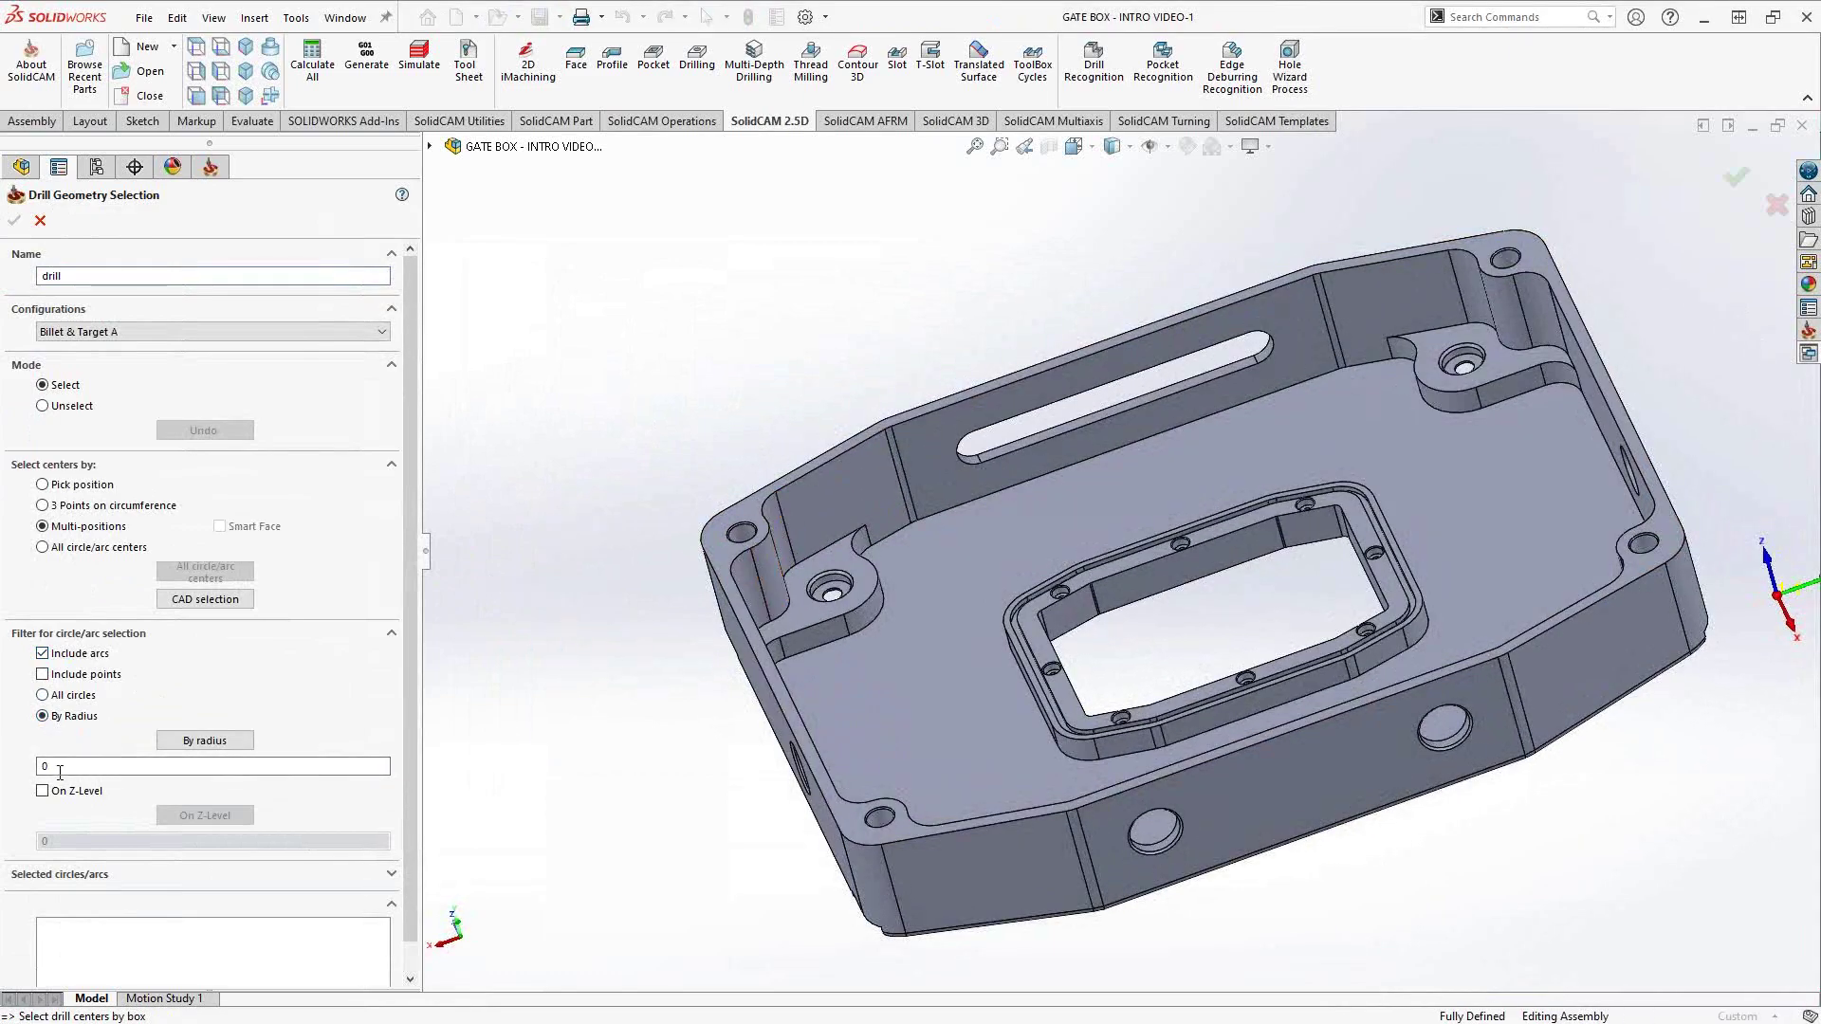
left_click(201, 743)
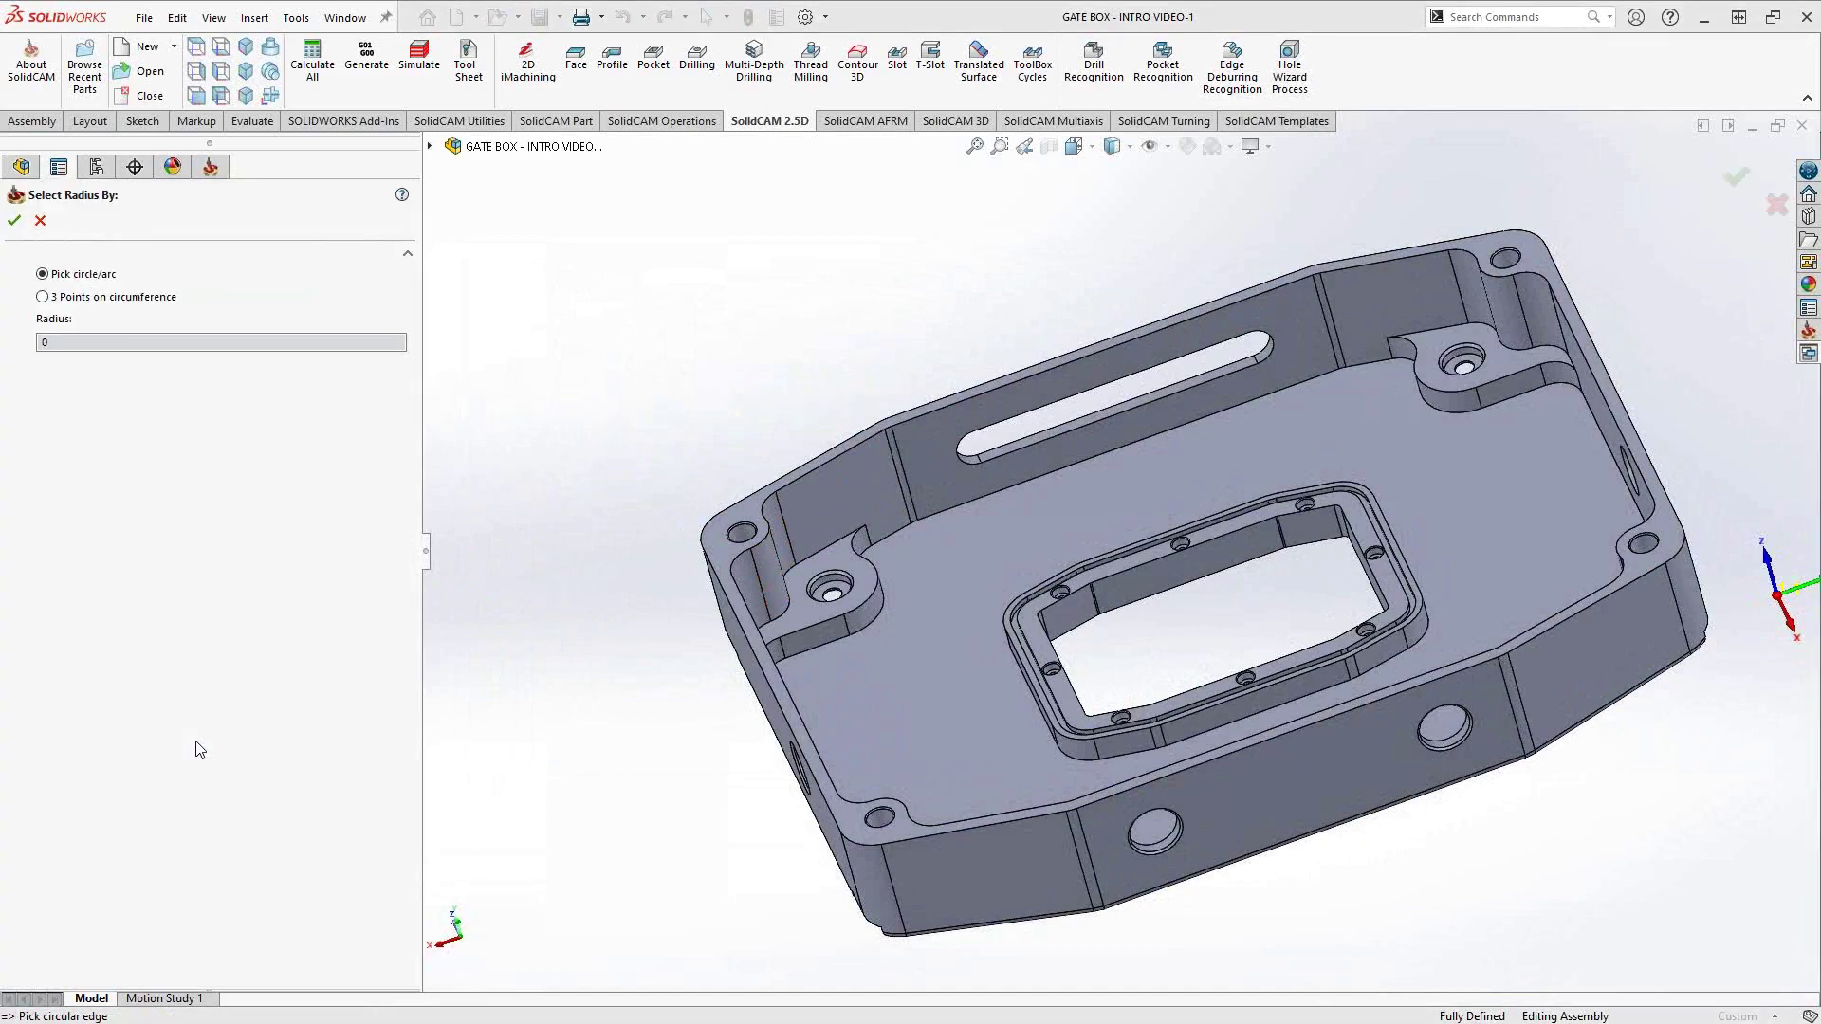
middle_click_drag(749, 516, 730, 532)
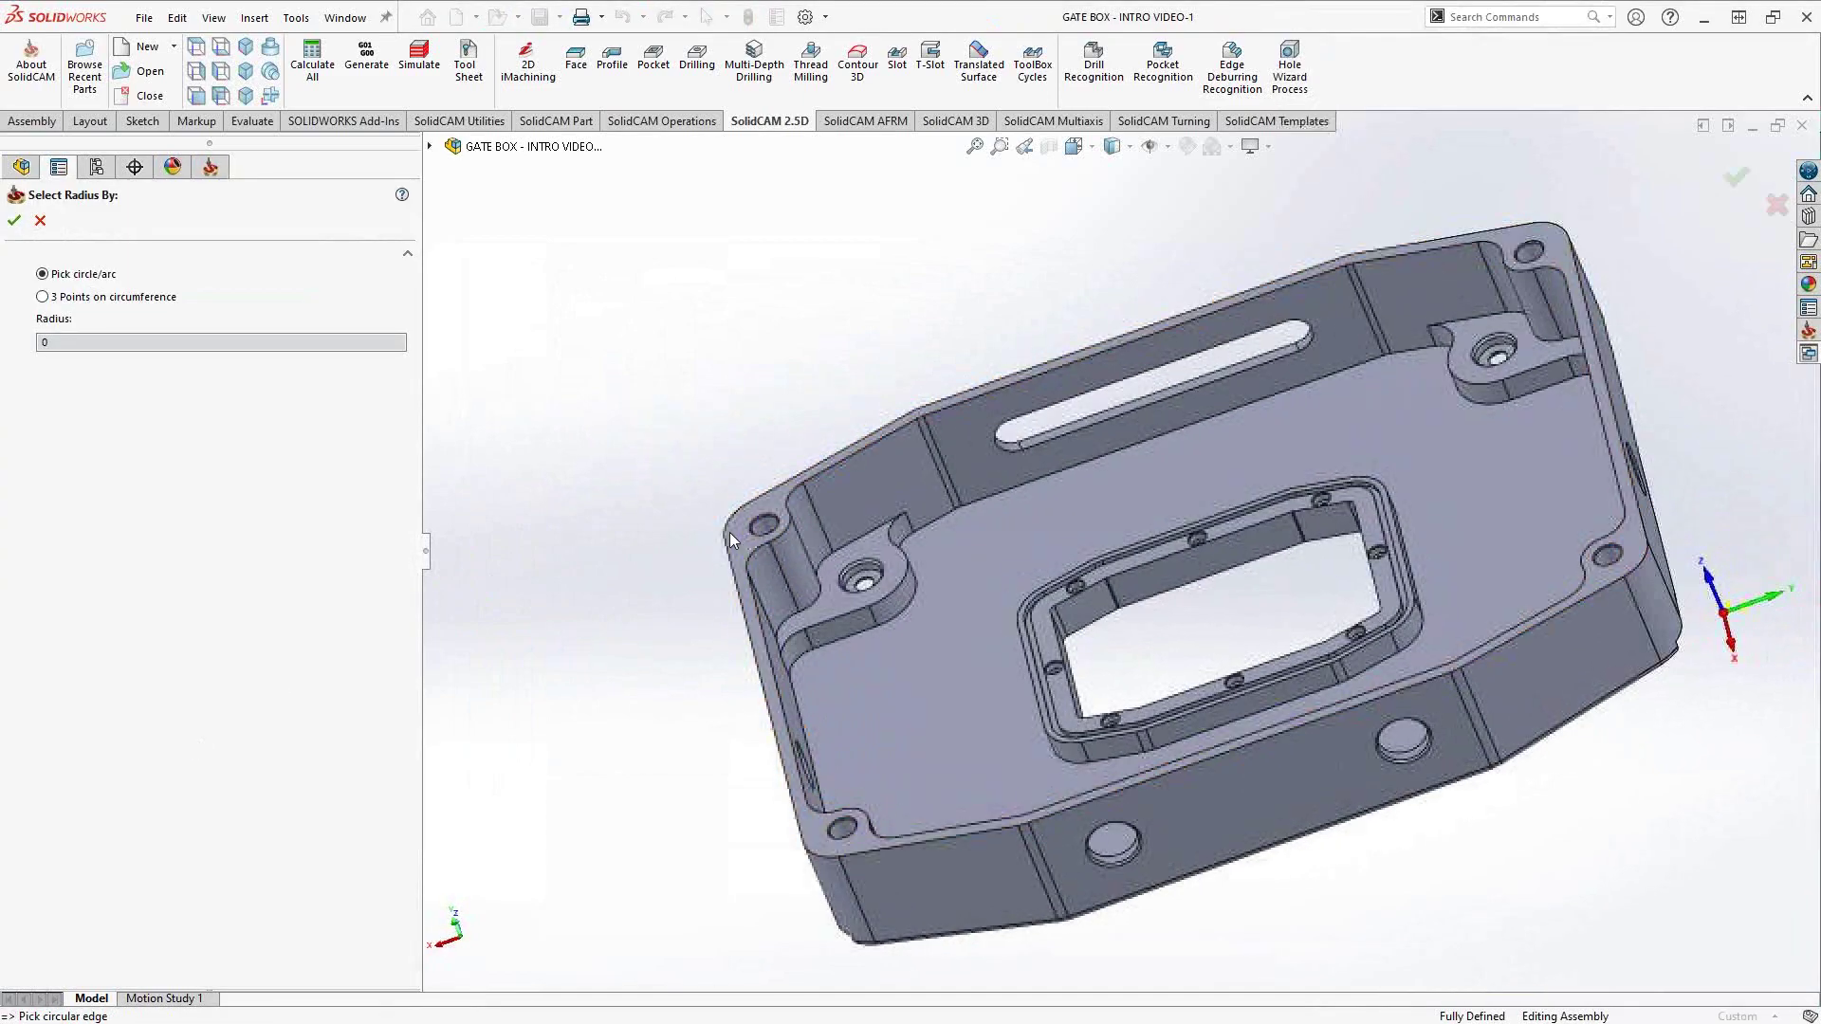
left_click(808, 520)
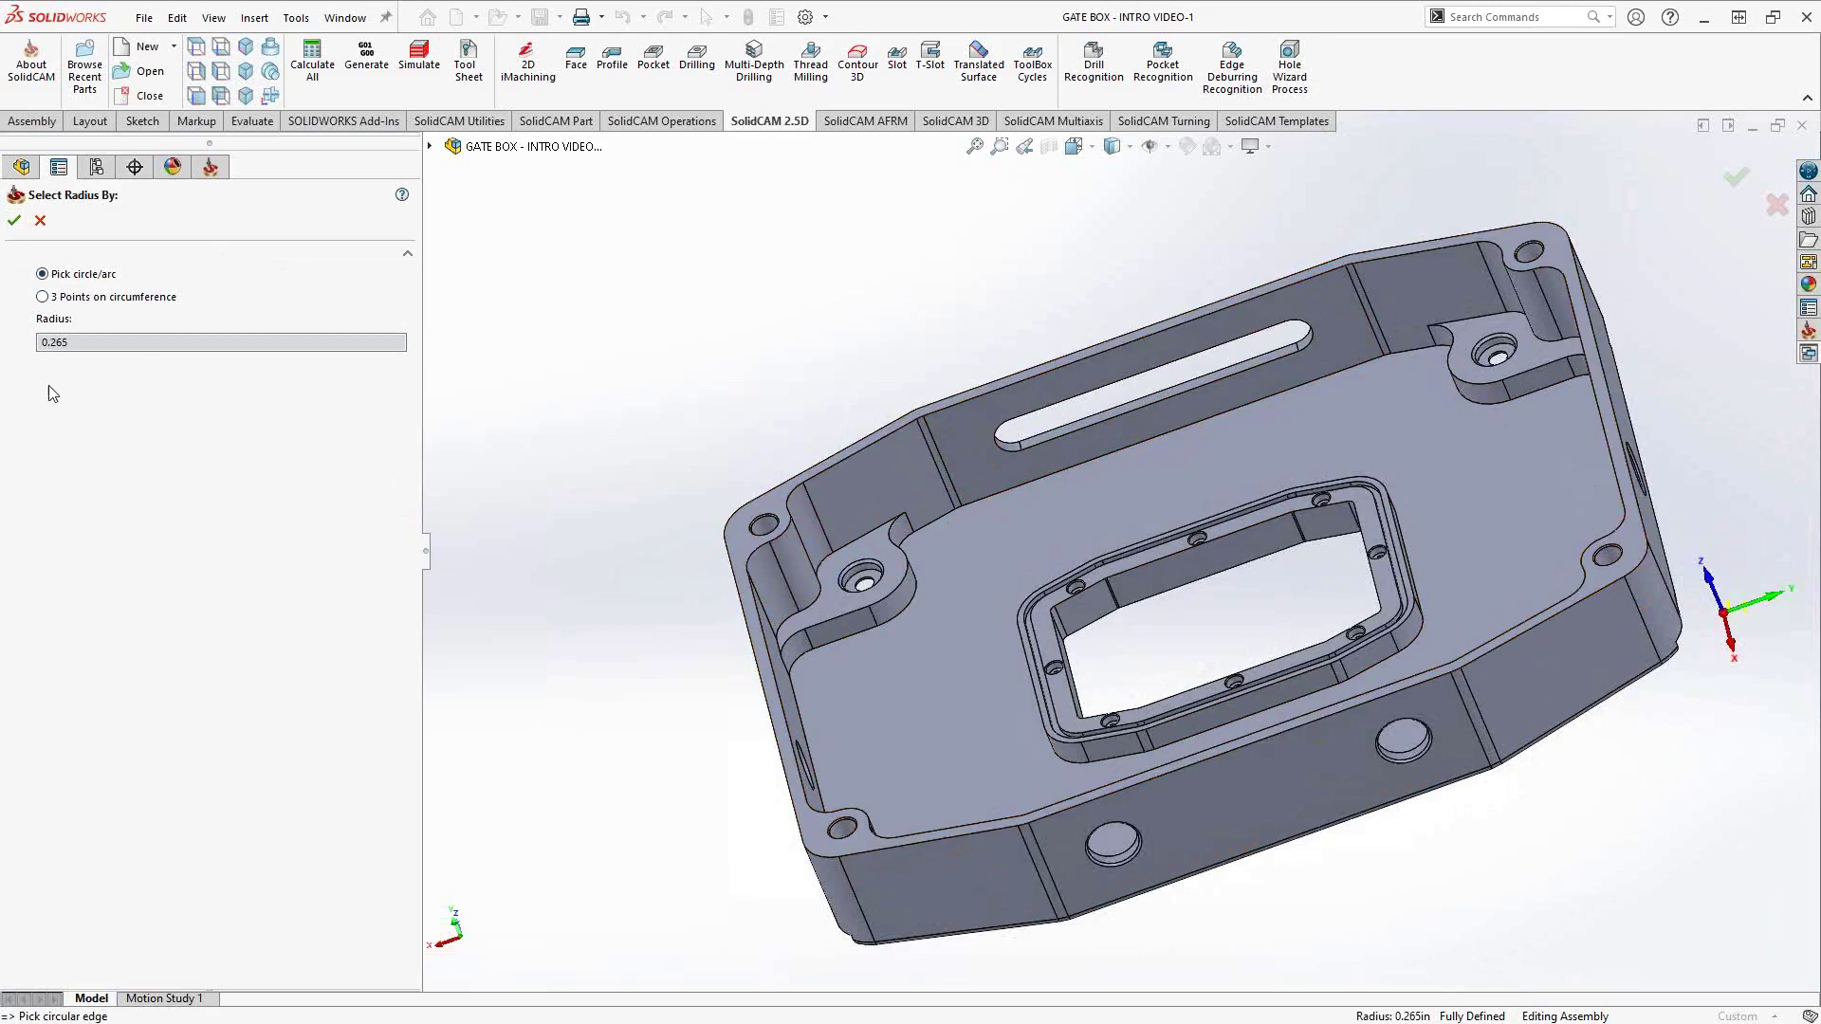
left_click(15, 223)
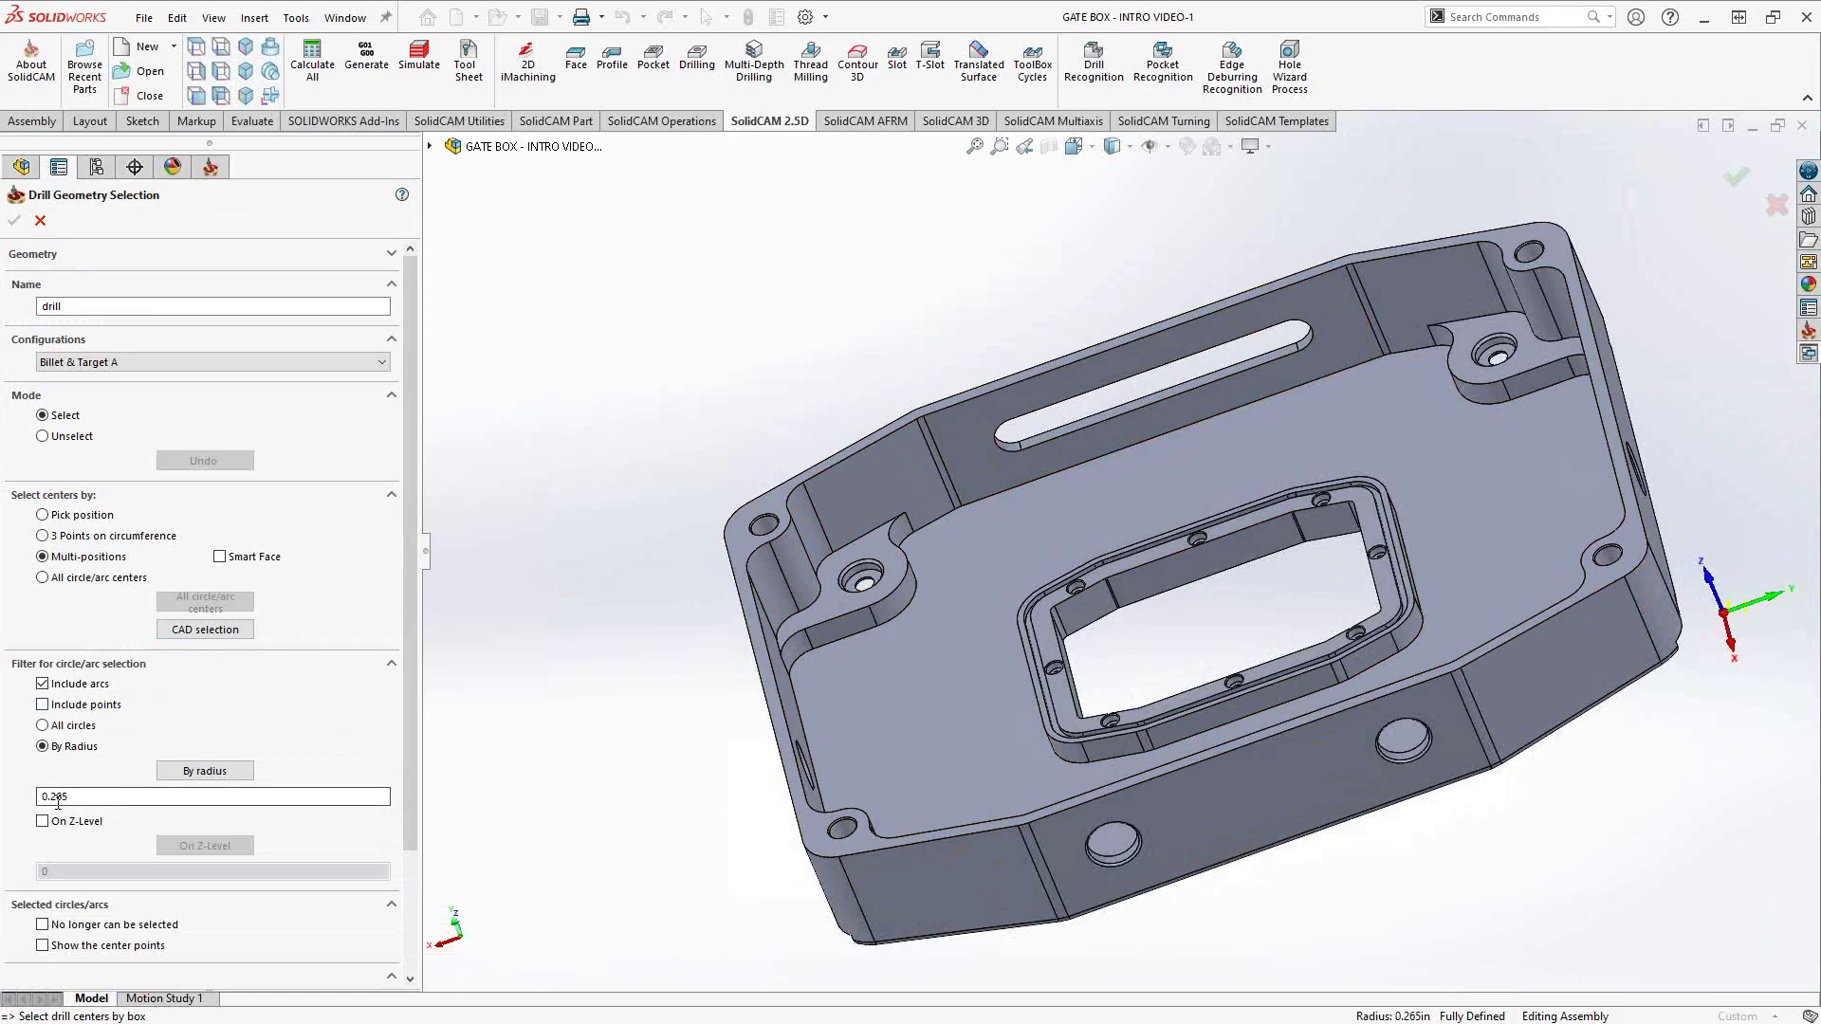
Select the box's top rim face to add the centers of its arcs that match the radius filter.
left_click(770, 503)
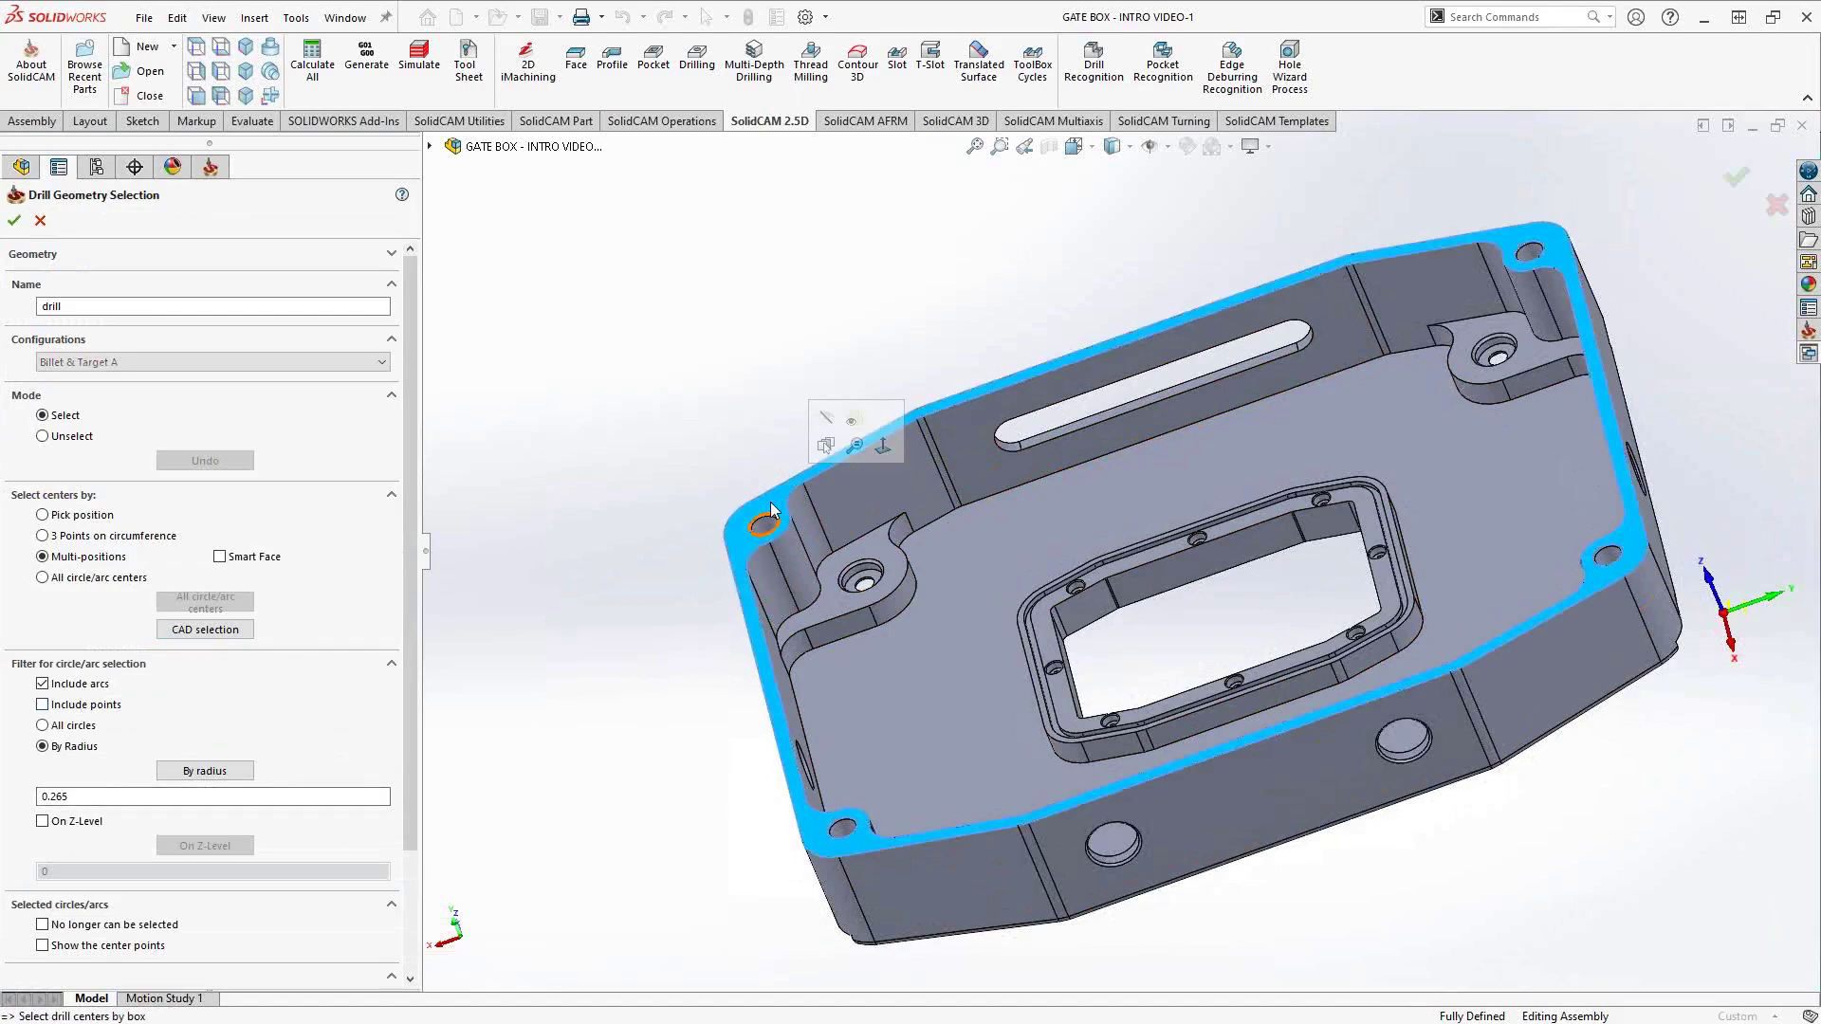
middle_click_drag(582, 545, 651, 528)
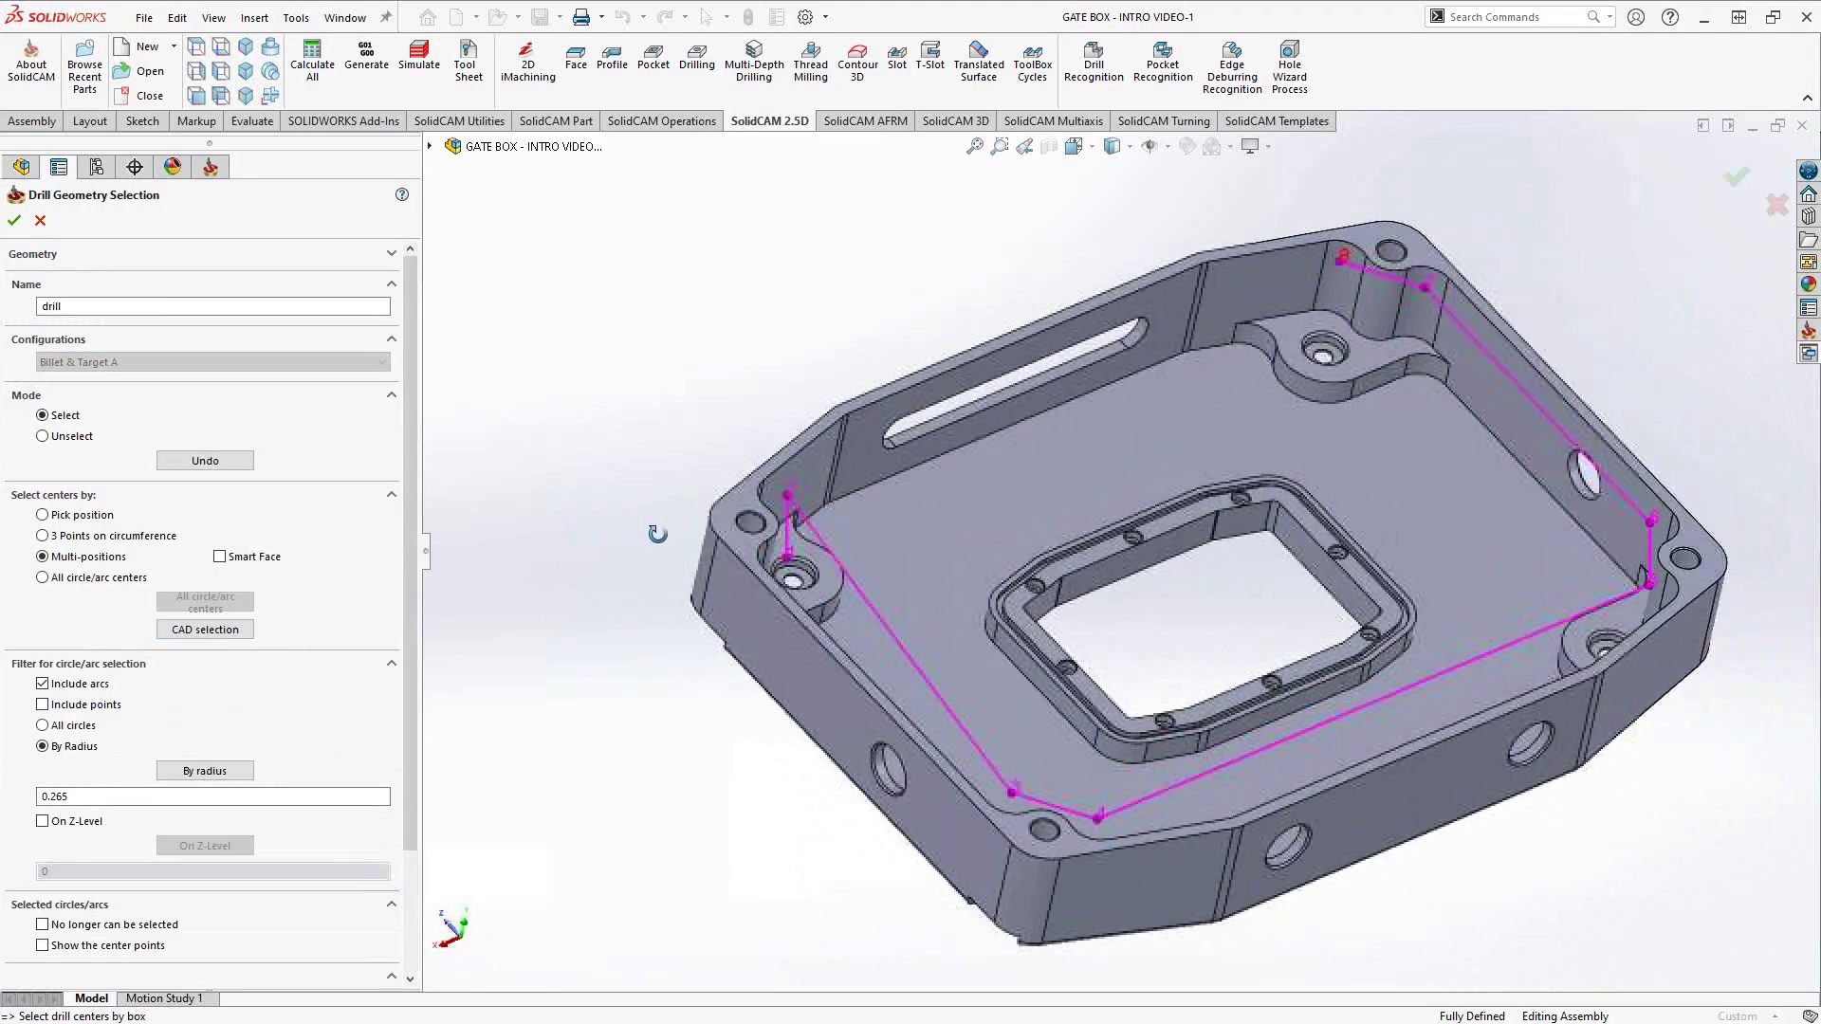
Confirm the drill geometry, add a new 0.25 in DRILL tool to the toolkit and assign it to the drilling operation.
left_click(14, 220)
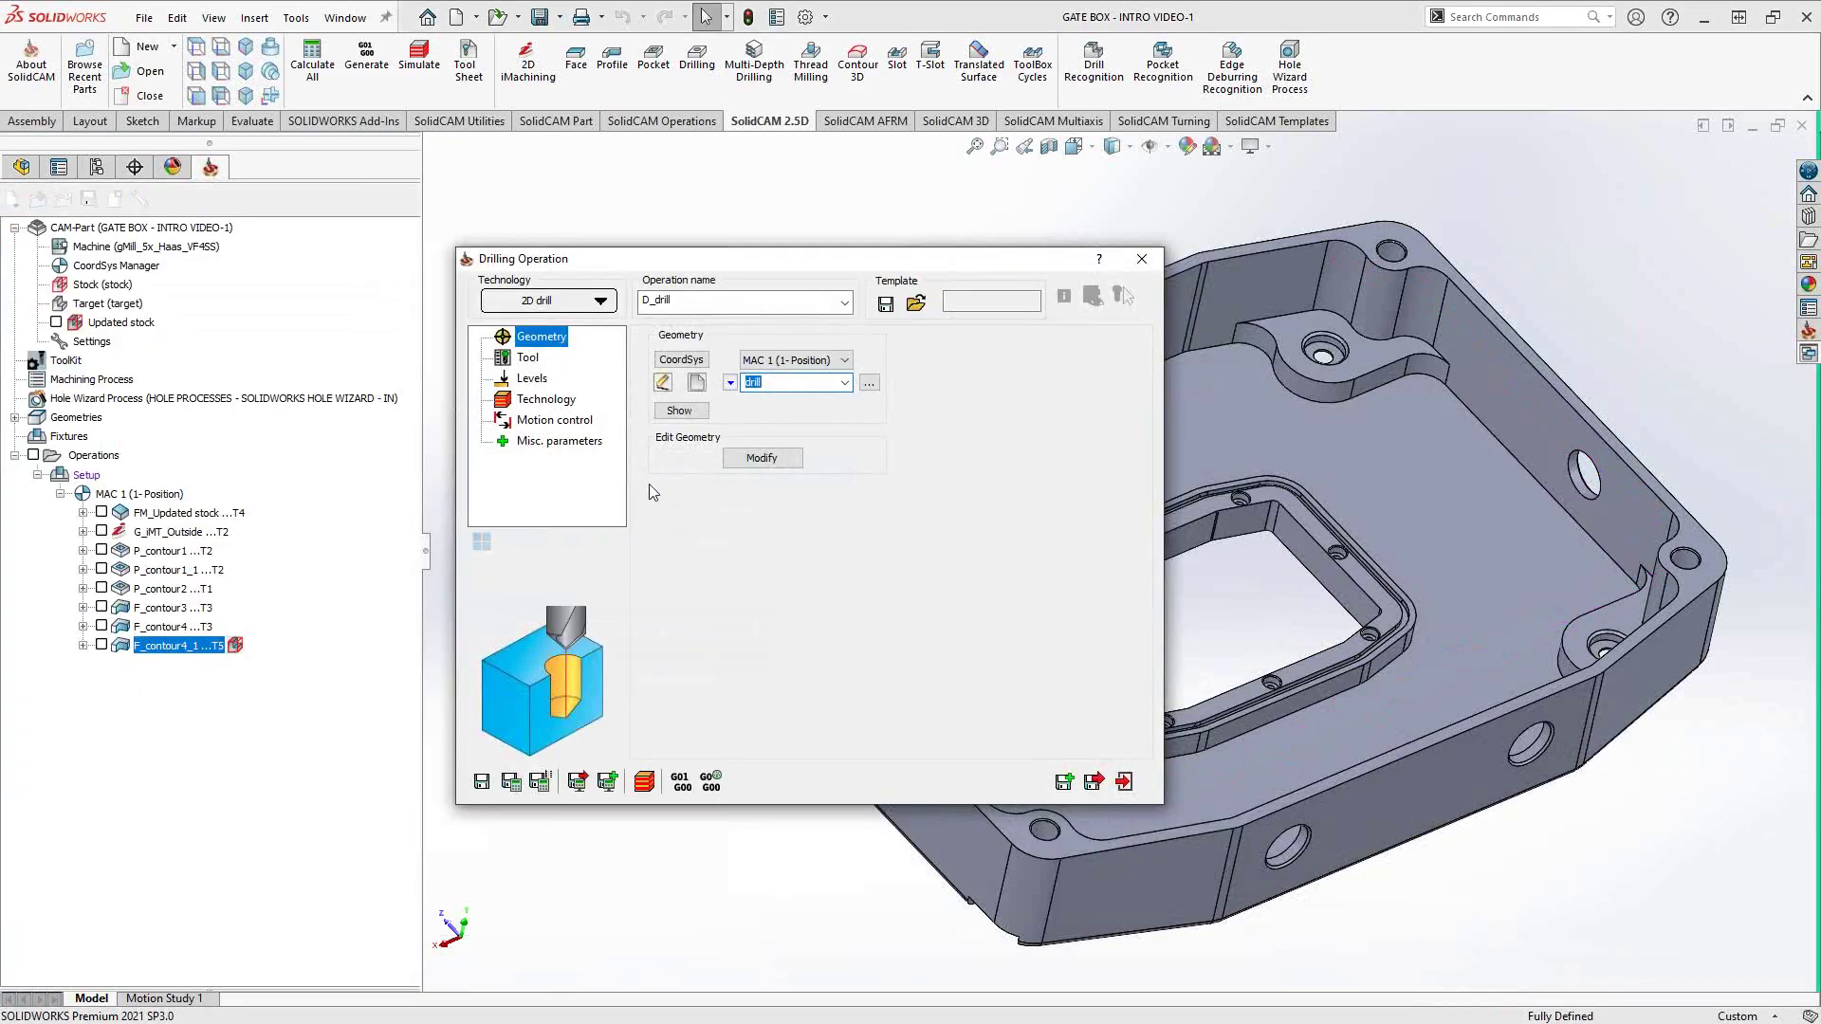
left_click(527, 358)
left_click(768, 676)
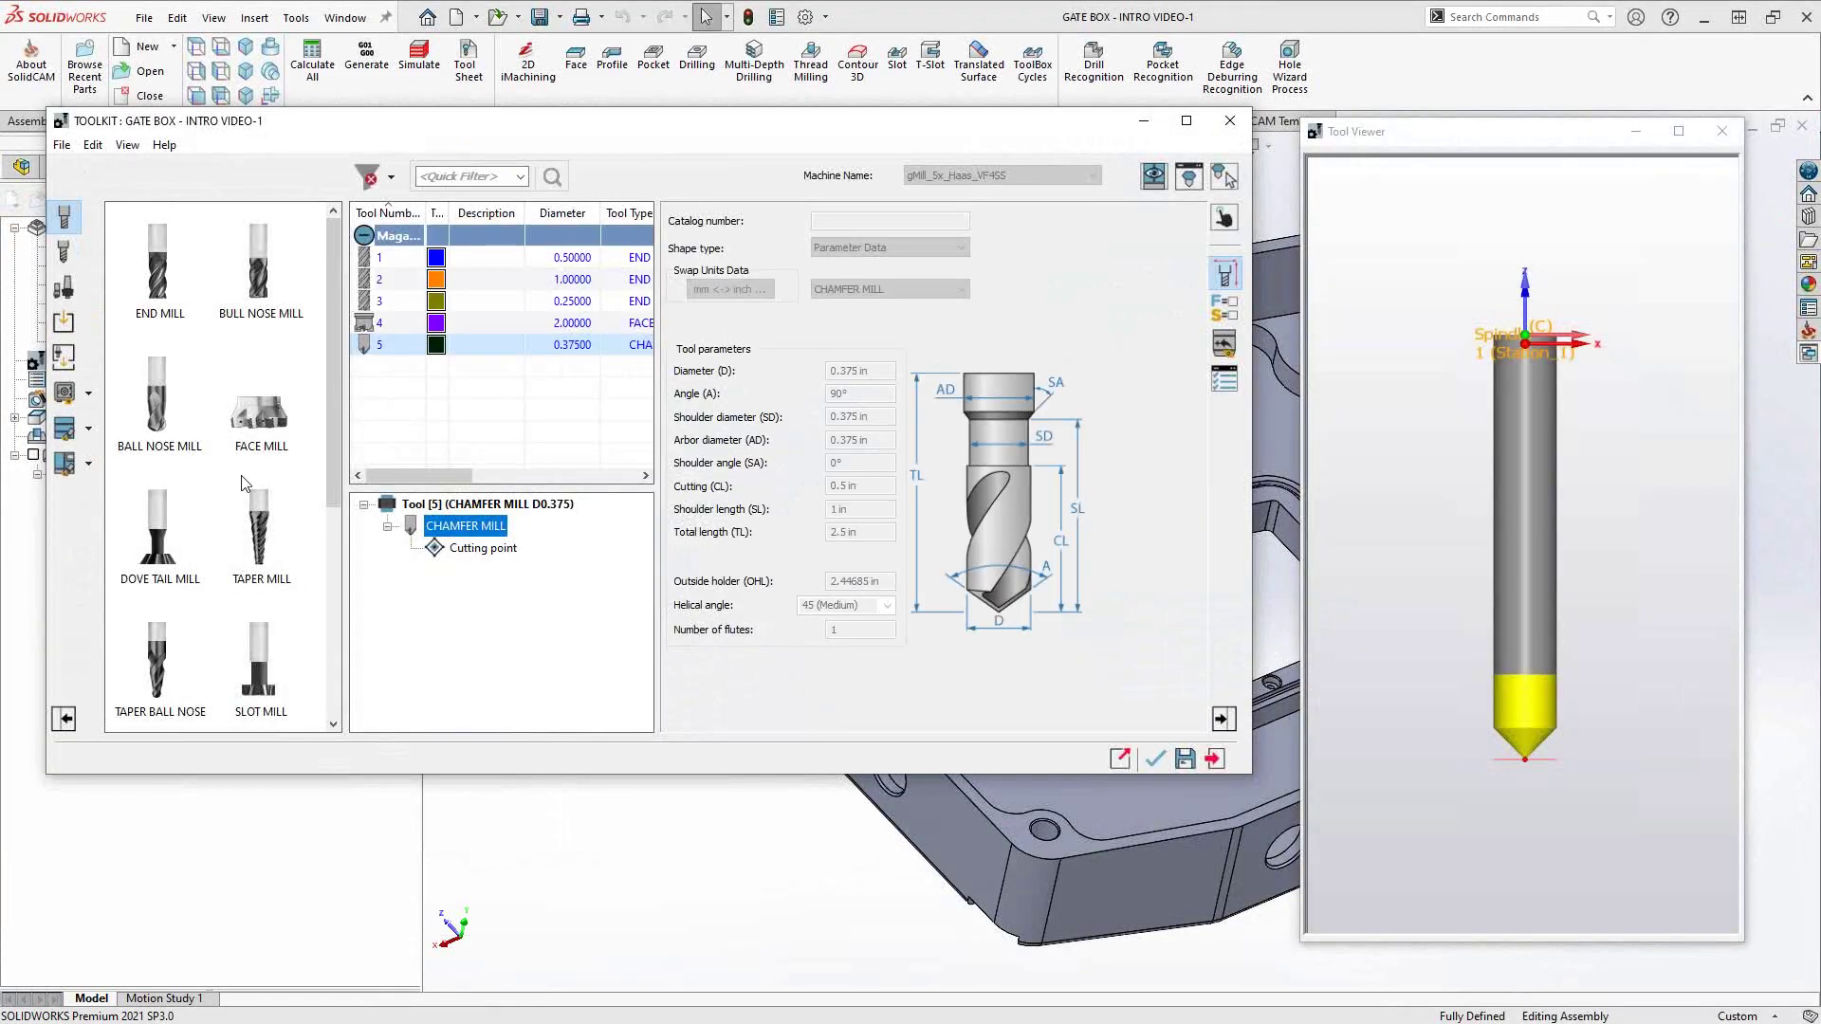
scroll(237, 532, "down", 3)
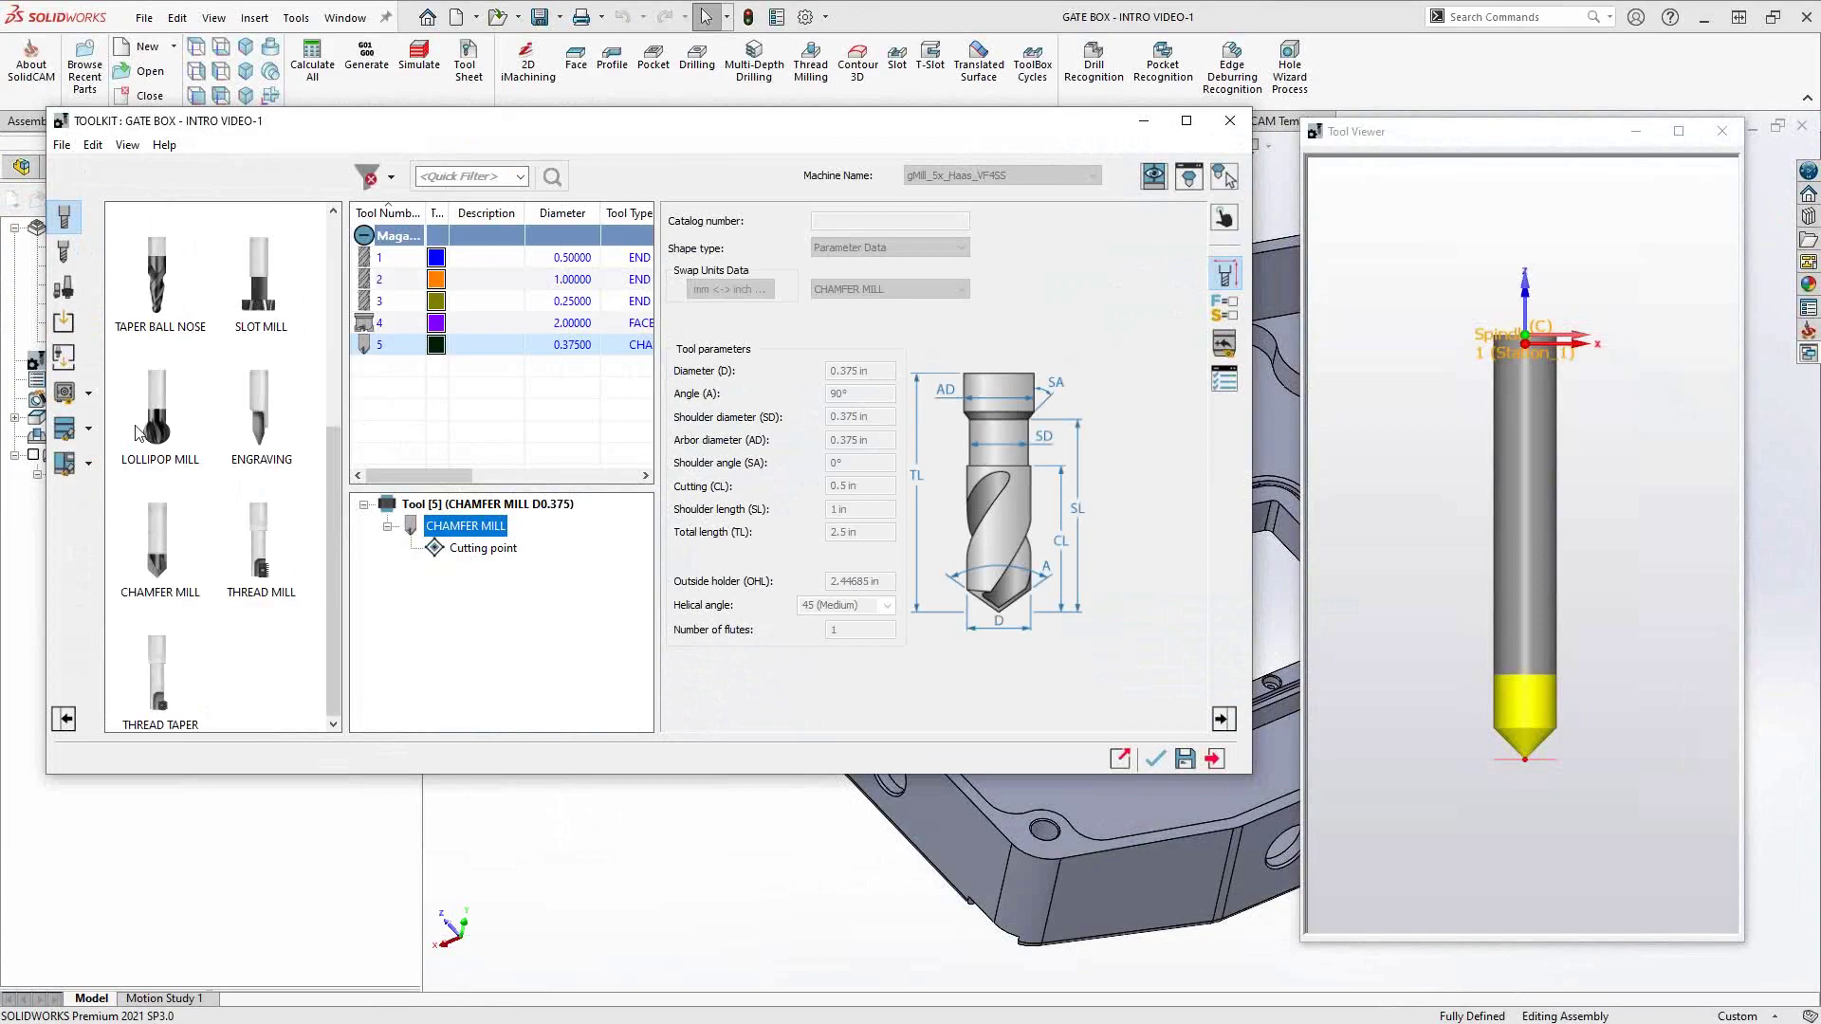
left_click(63, 253)
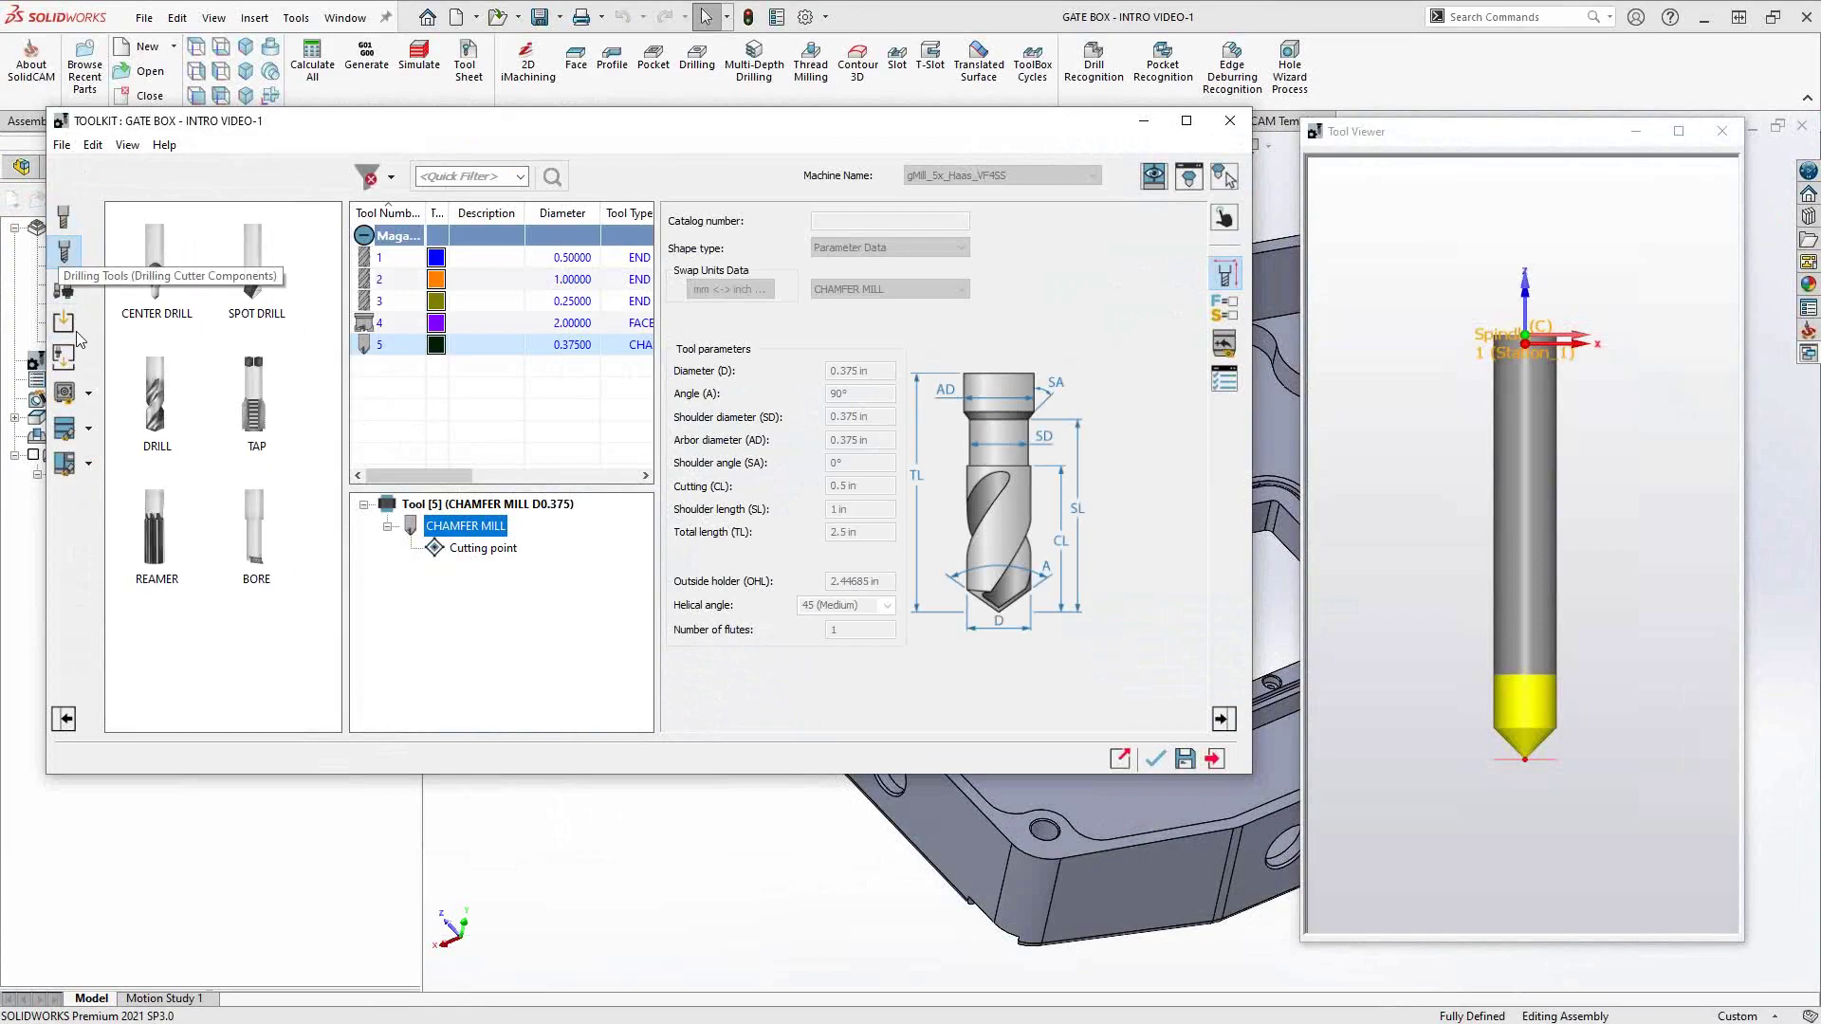
left_click_drag(156, 403, 379, 410)
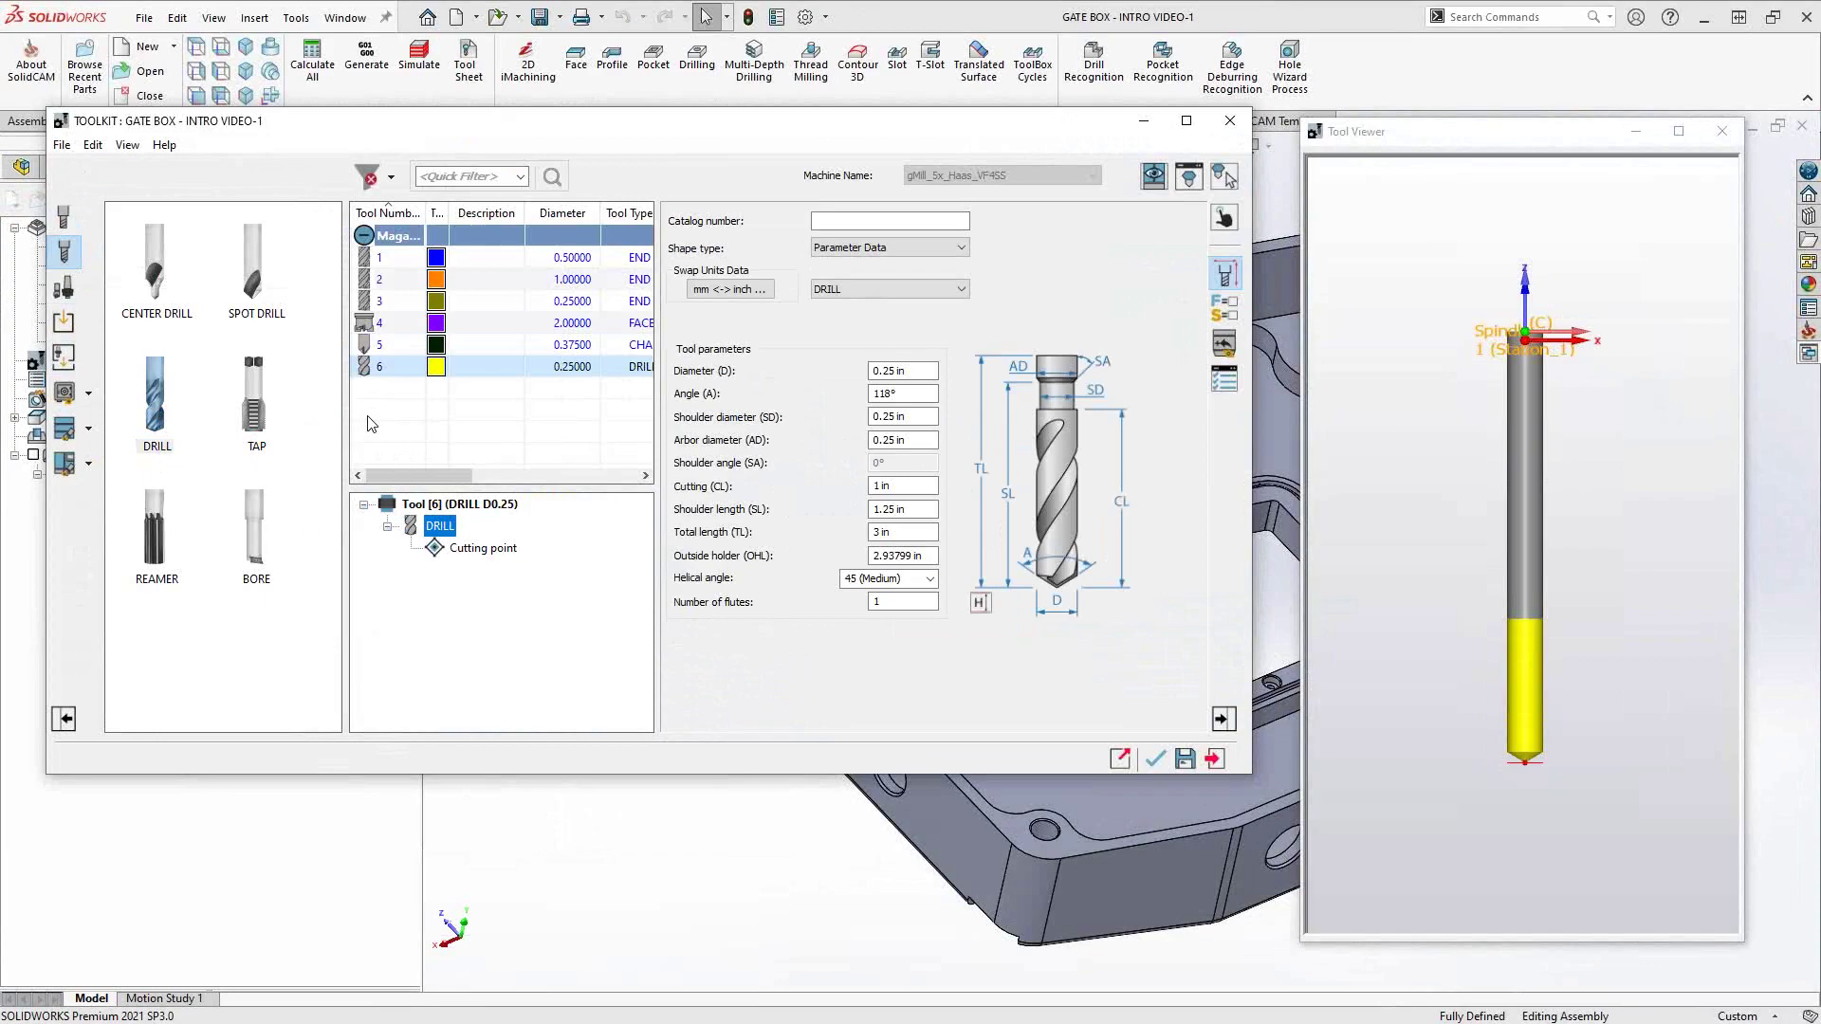
left_click(1155, 759)
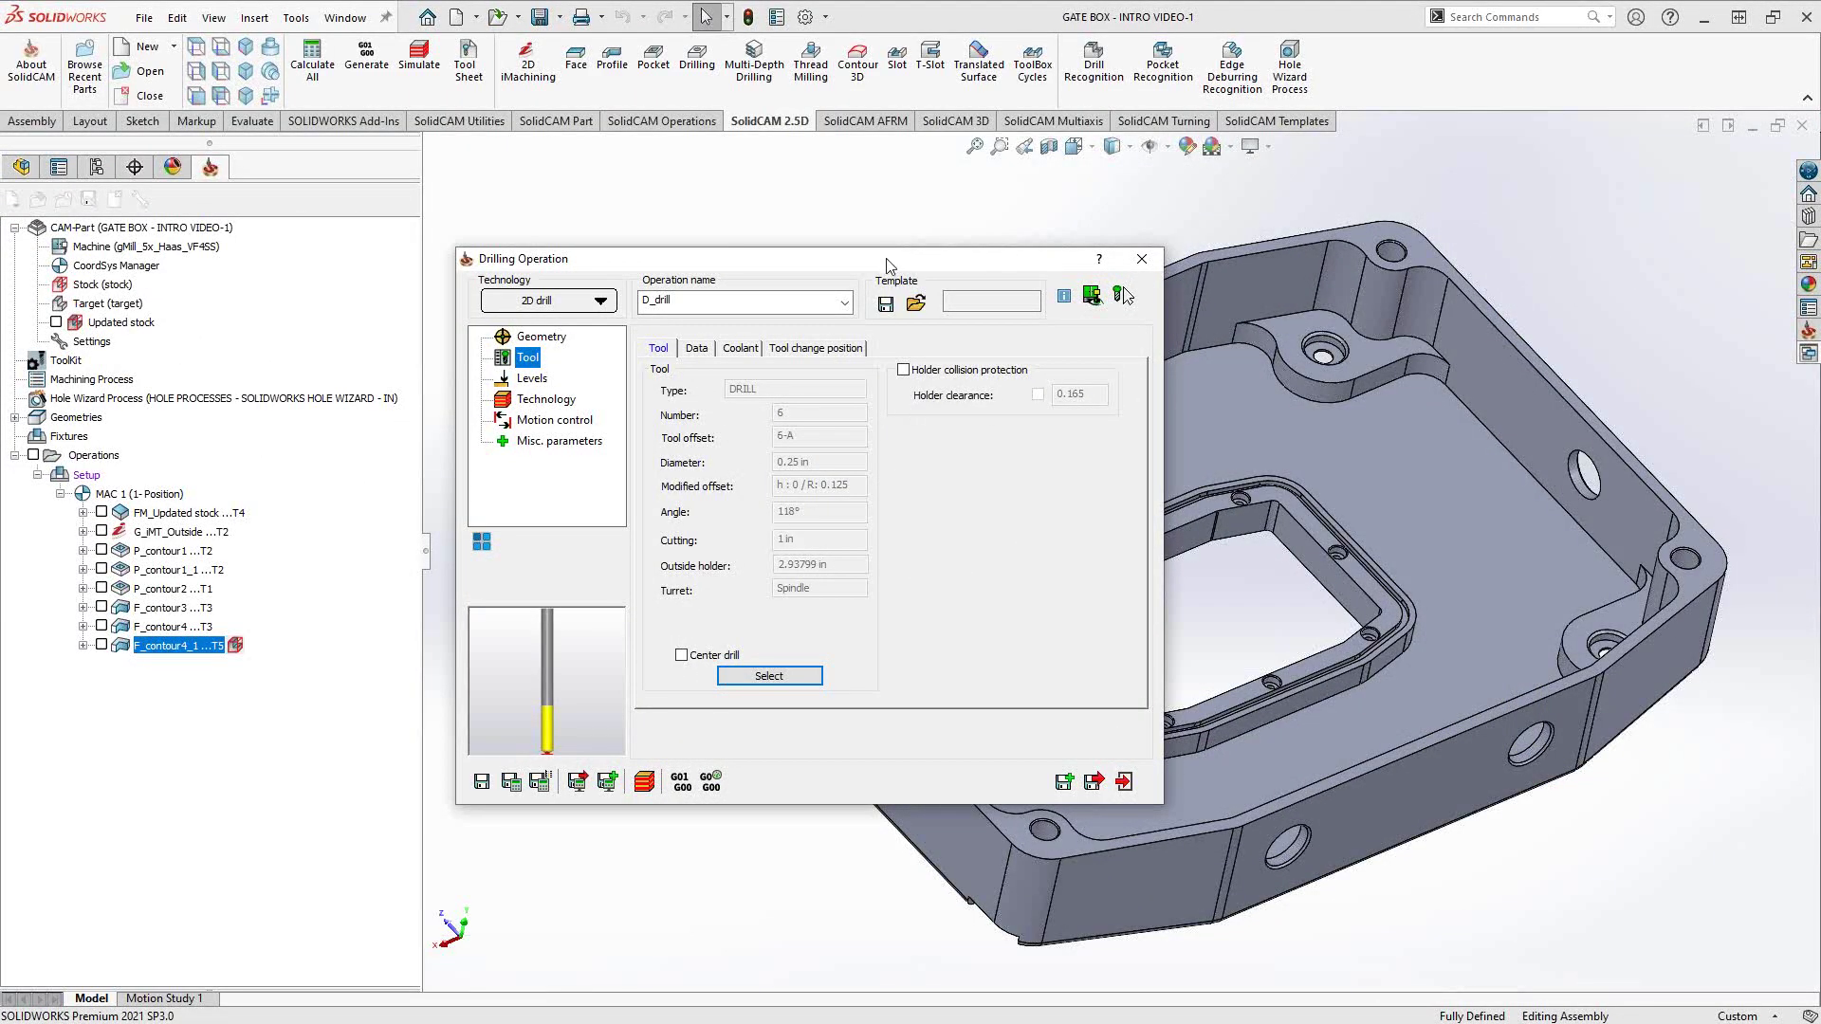
Define the operation's upper level by picking the box's top rim face.
left_click_drag(889, 266, 627, 204)
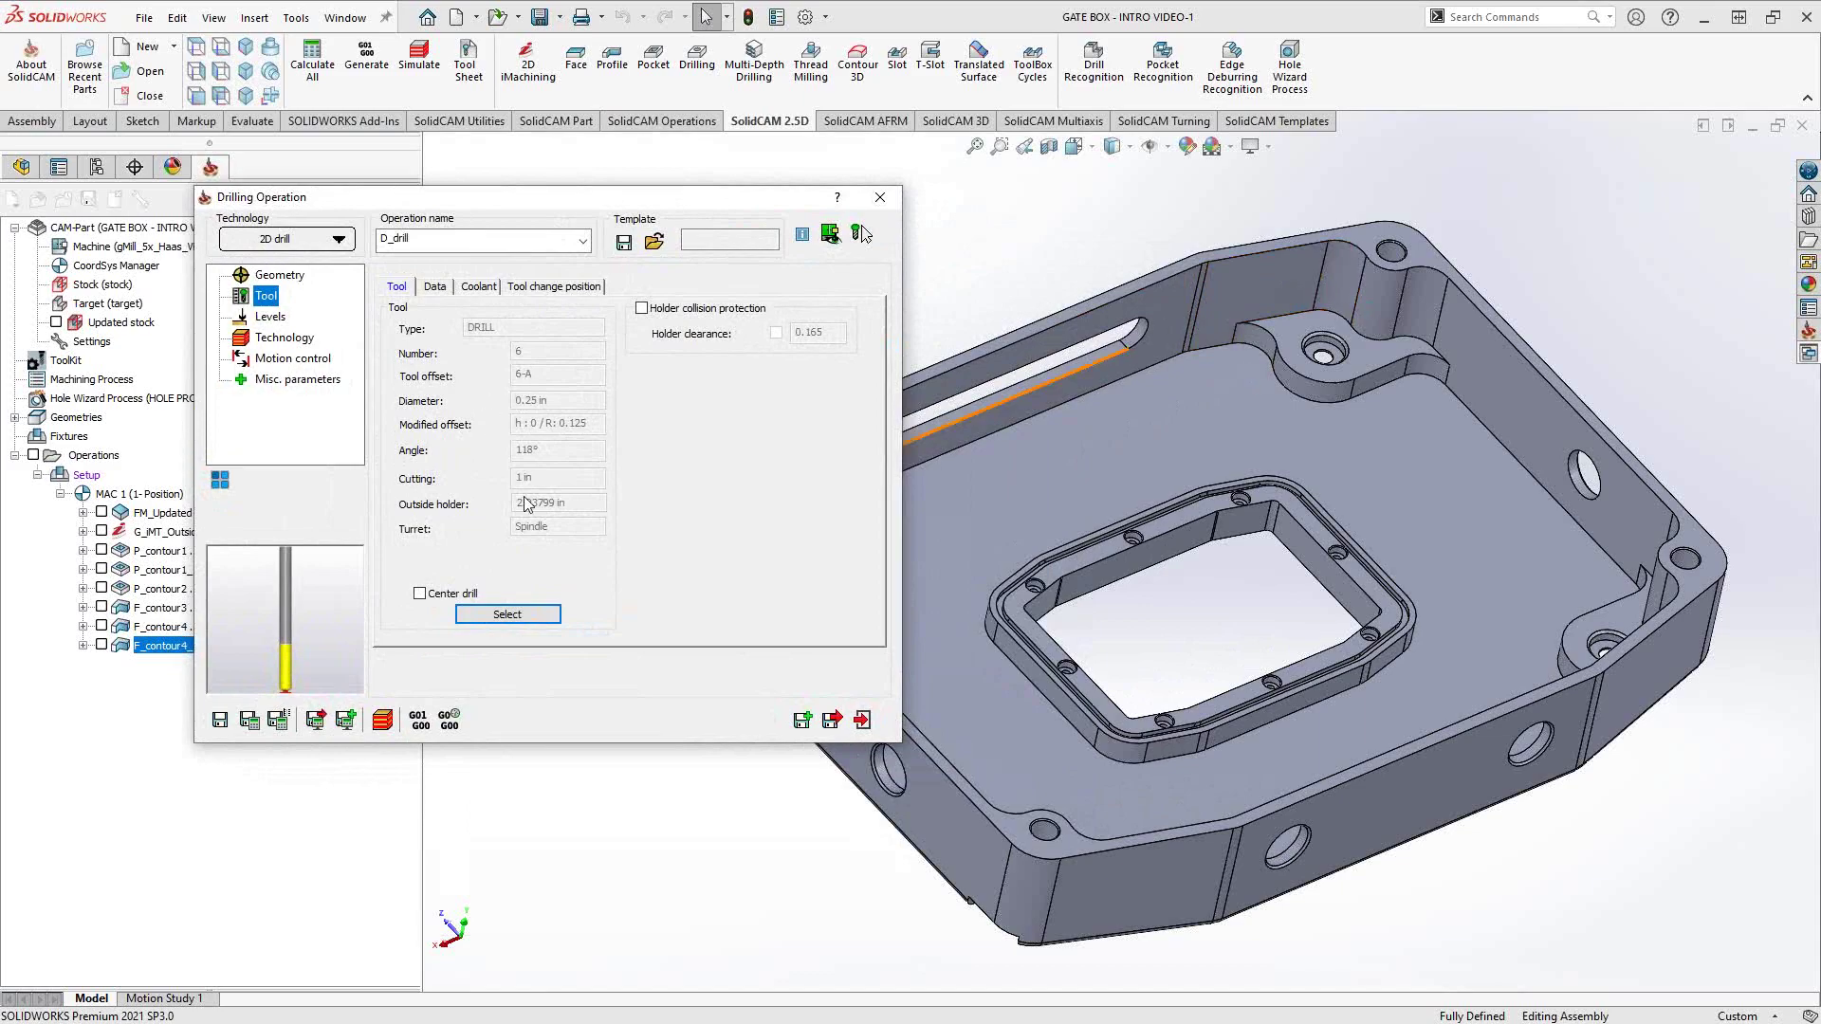
left_click(267, 320)
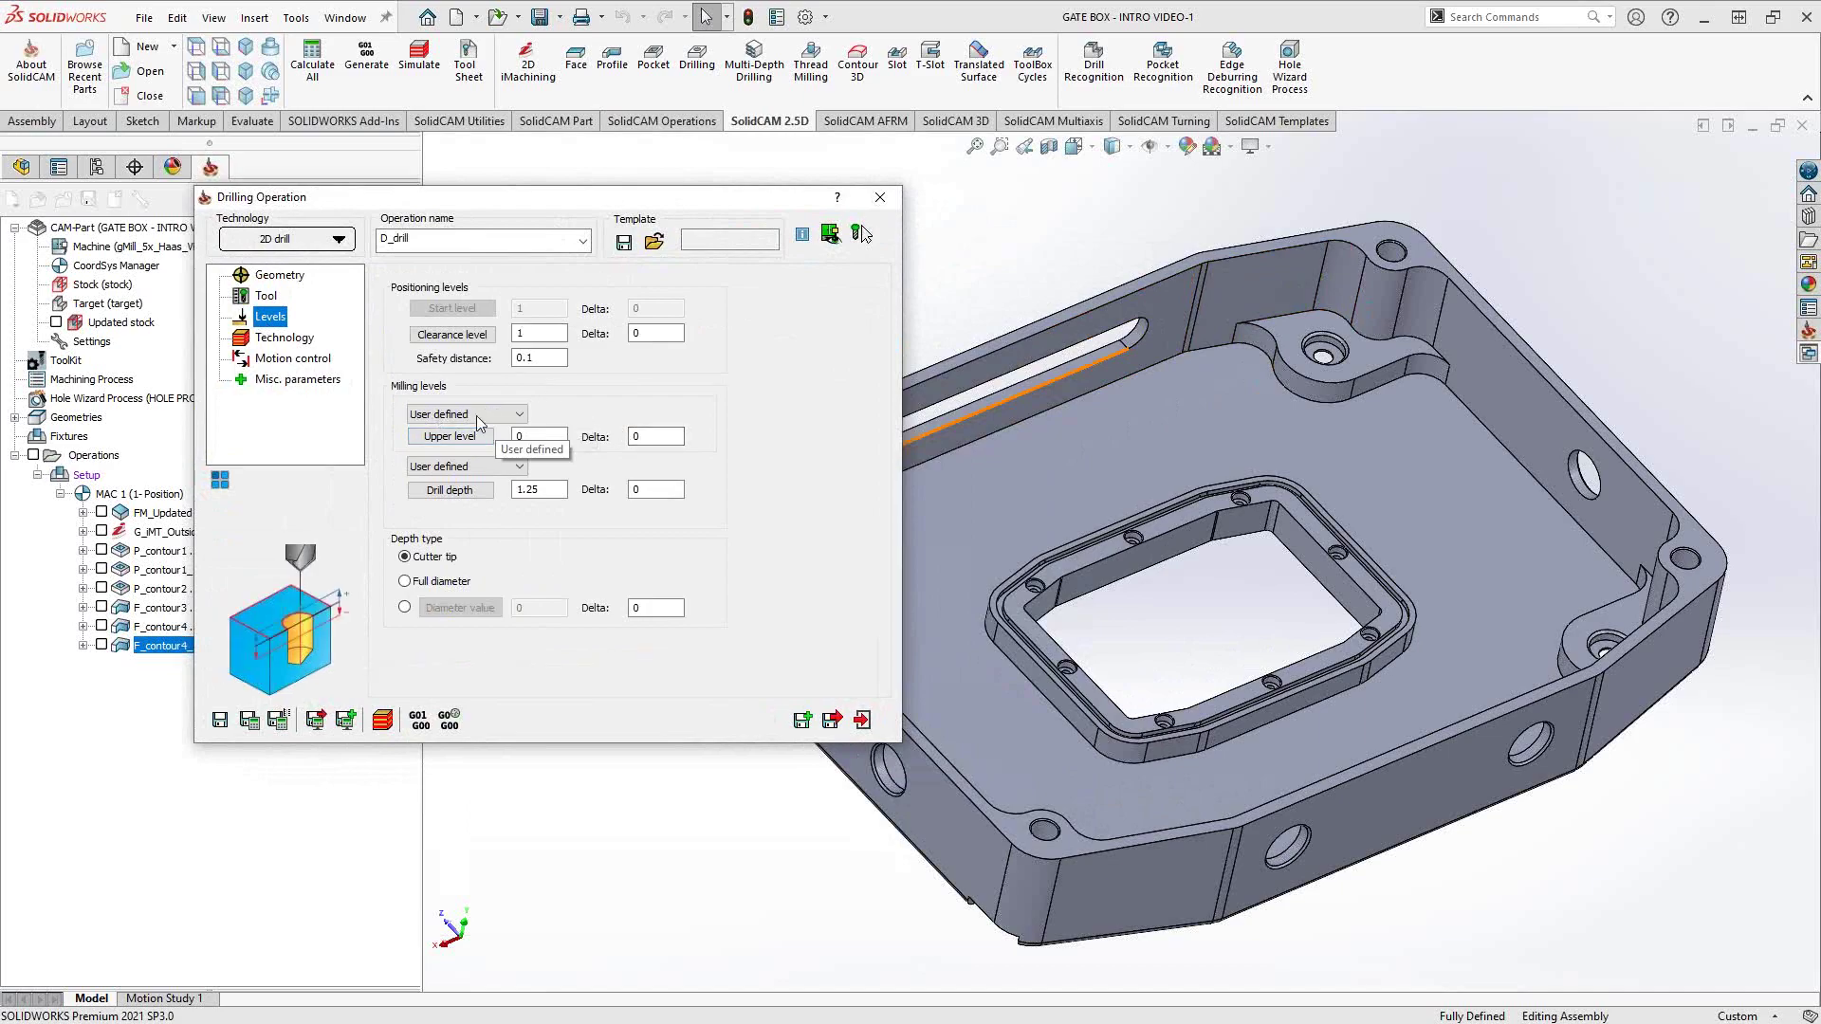
left_click(450, 436)
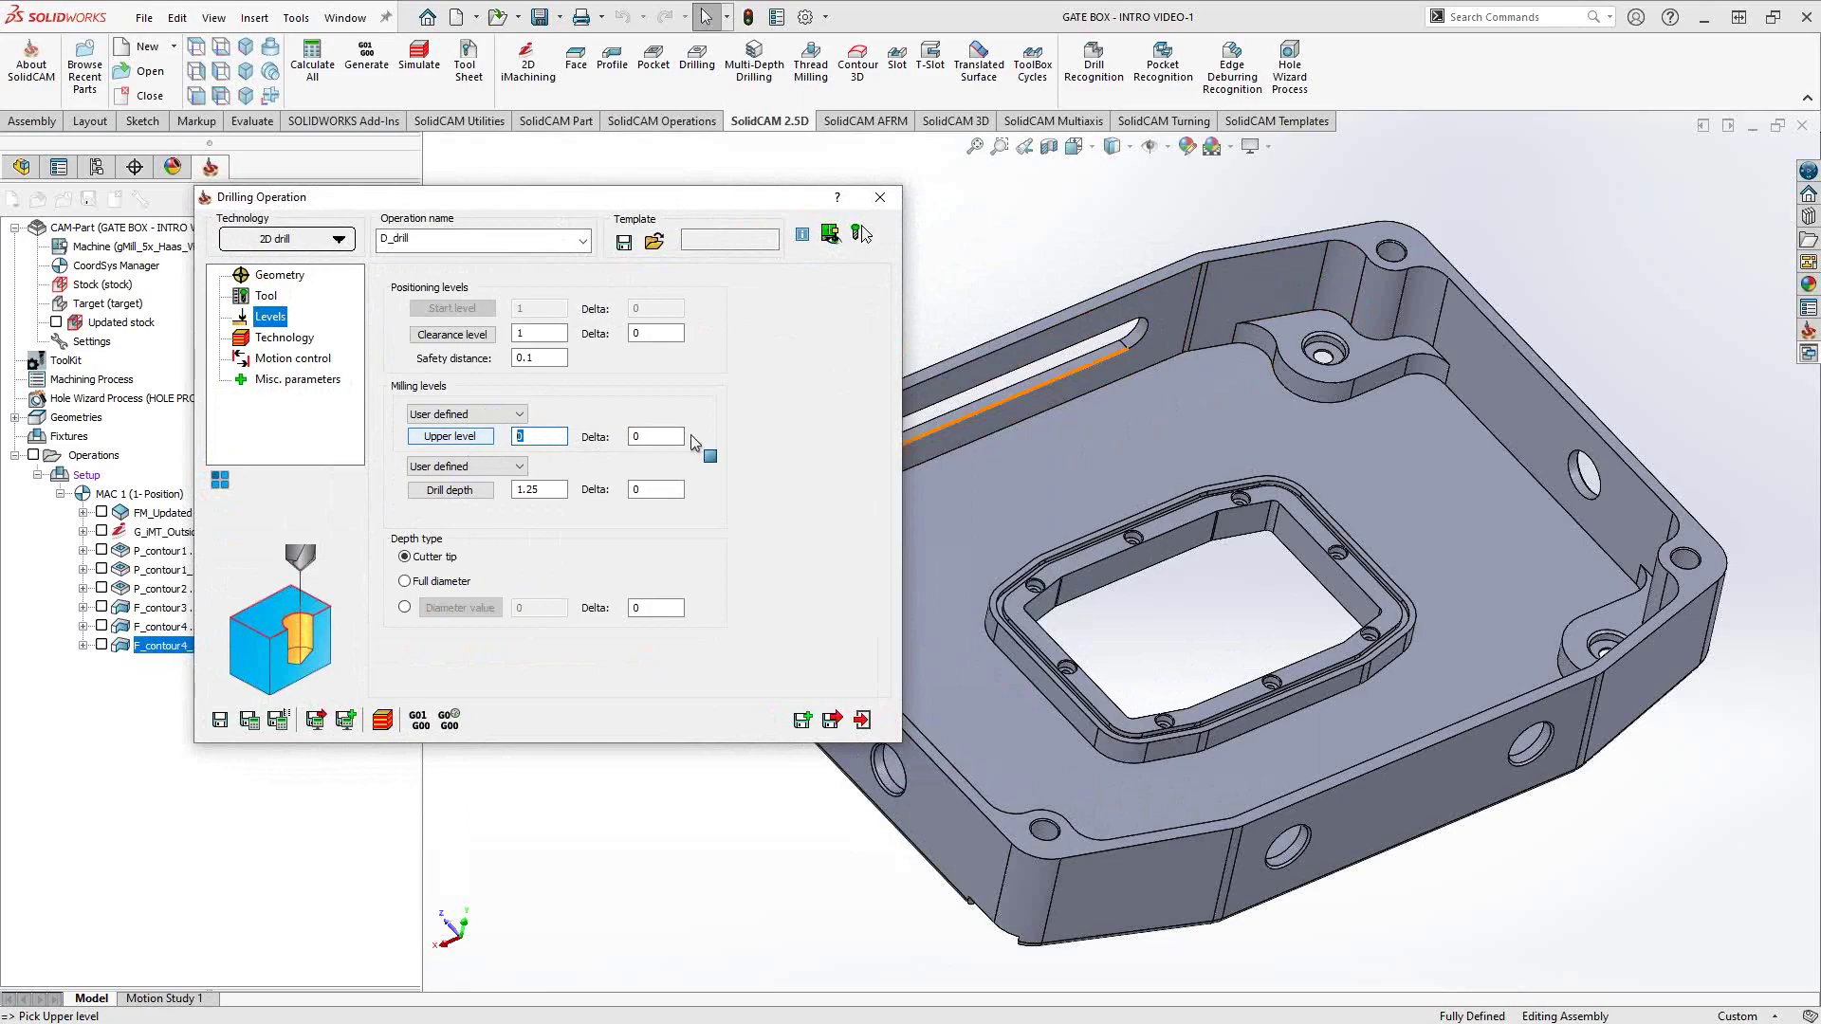
left_click(1368, 244)
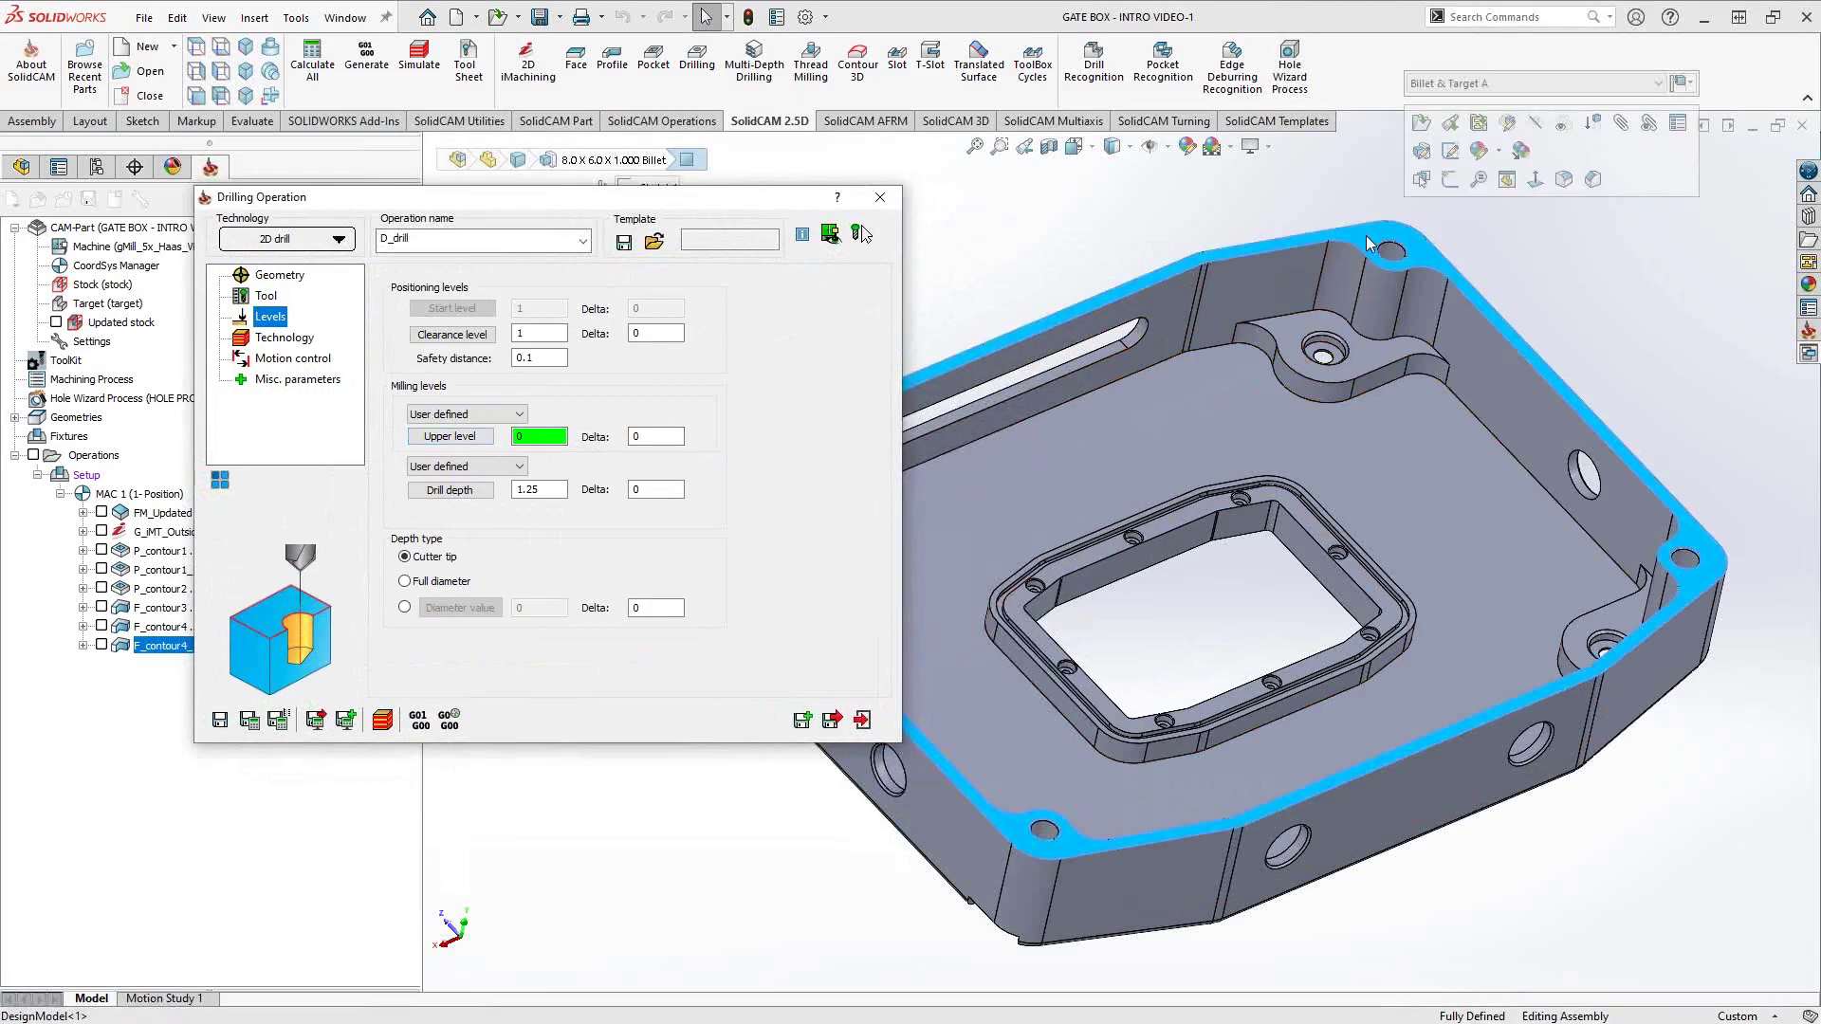
Try the By updated stock option for the upper level, and redefine the level from the box's top rim face.
left_click(519, 414)
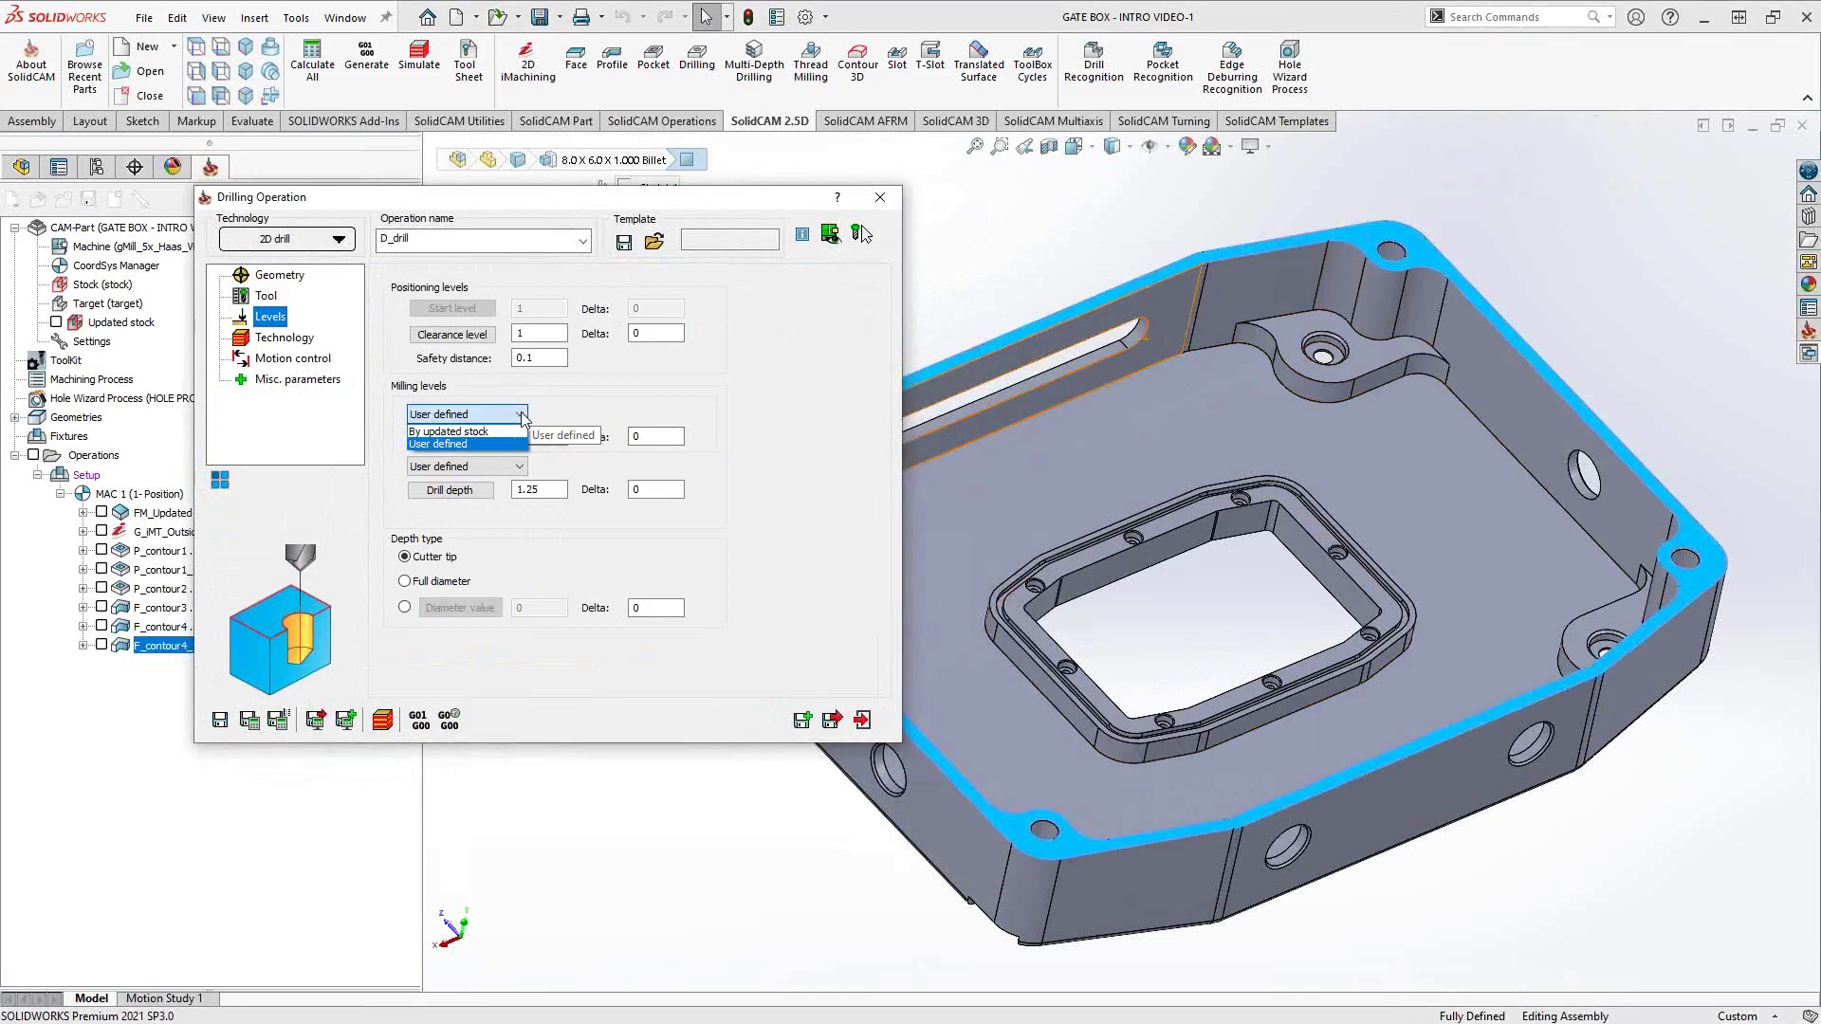
left_click(479, 437)
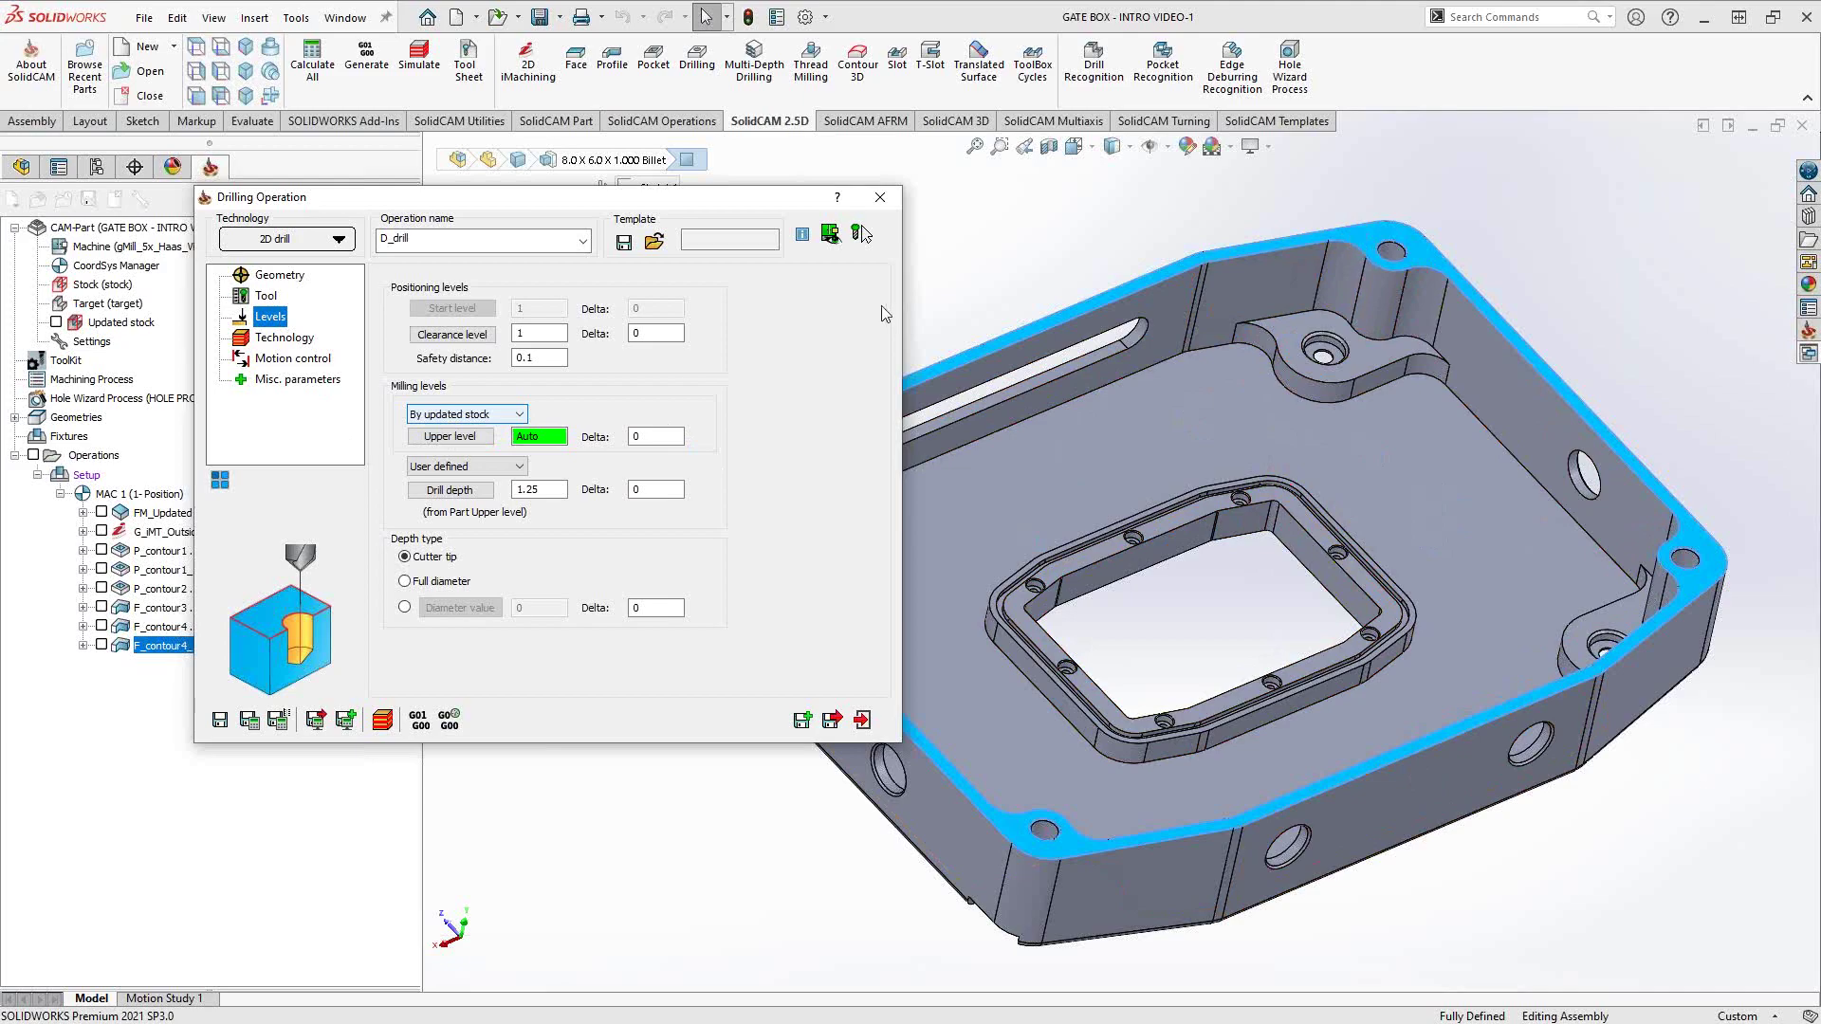
left_click(489, 437)
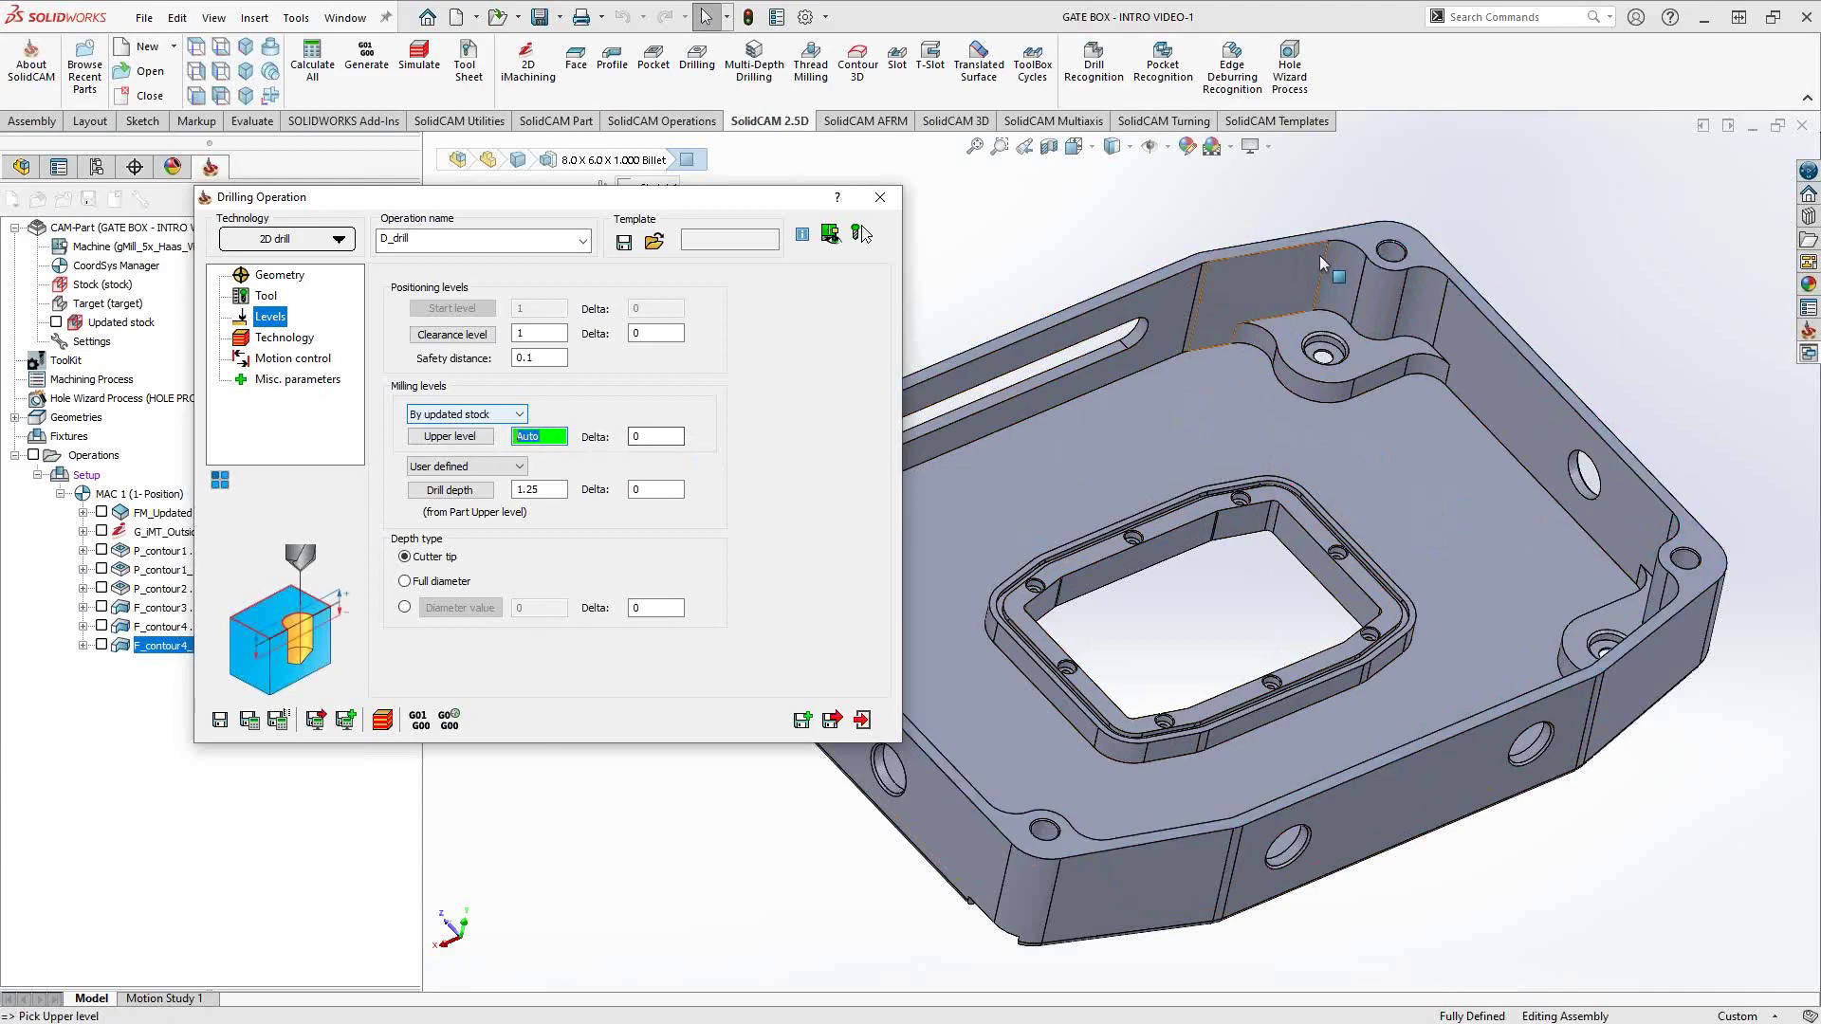
left_click(1364, 239)
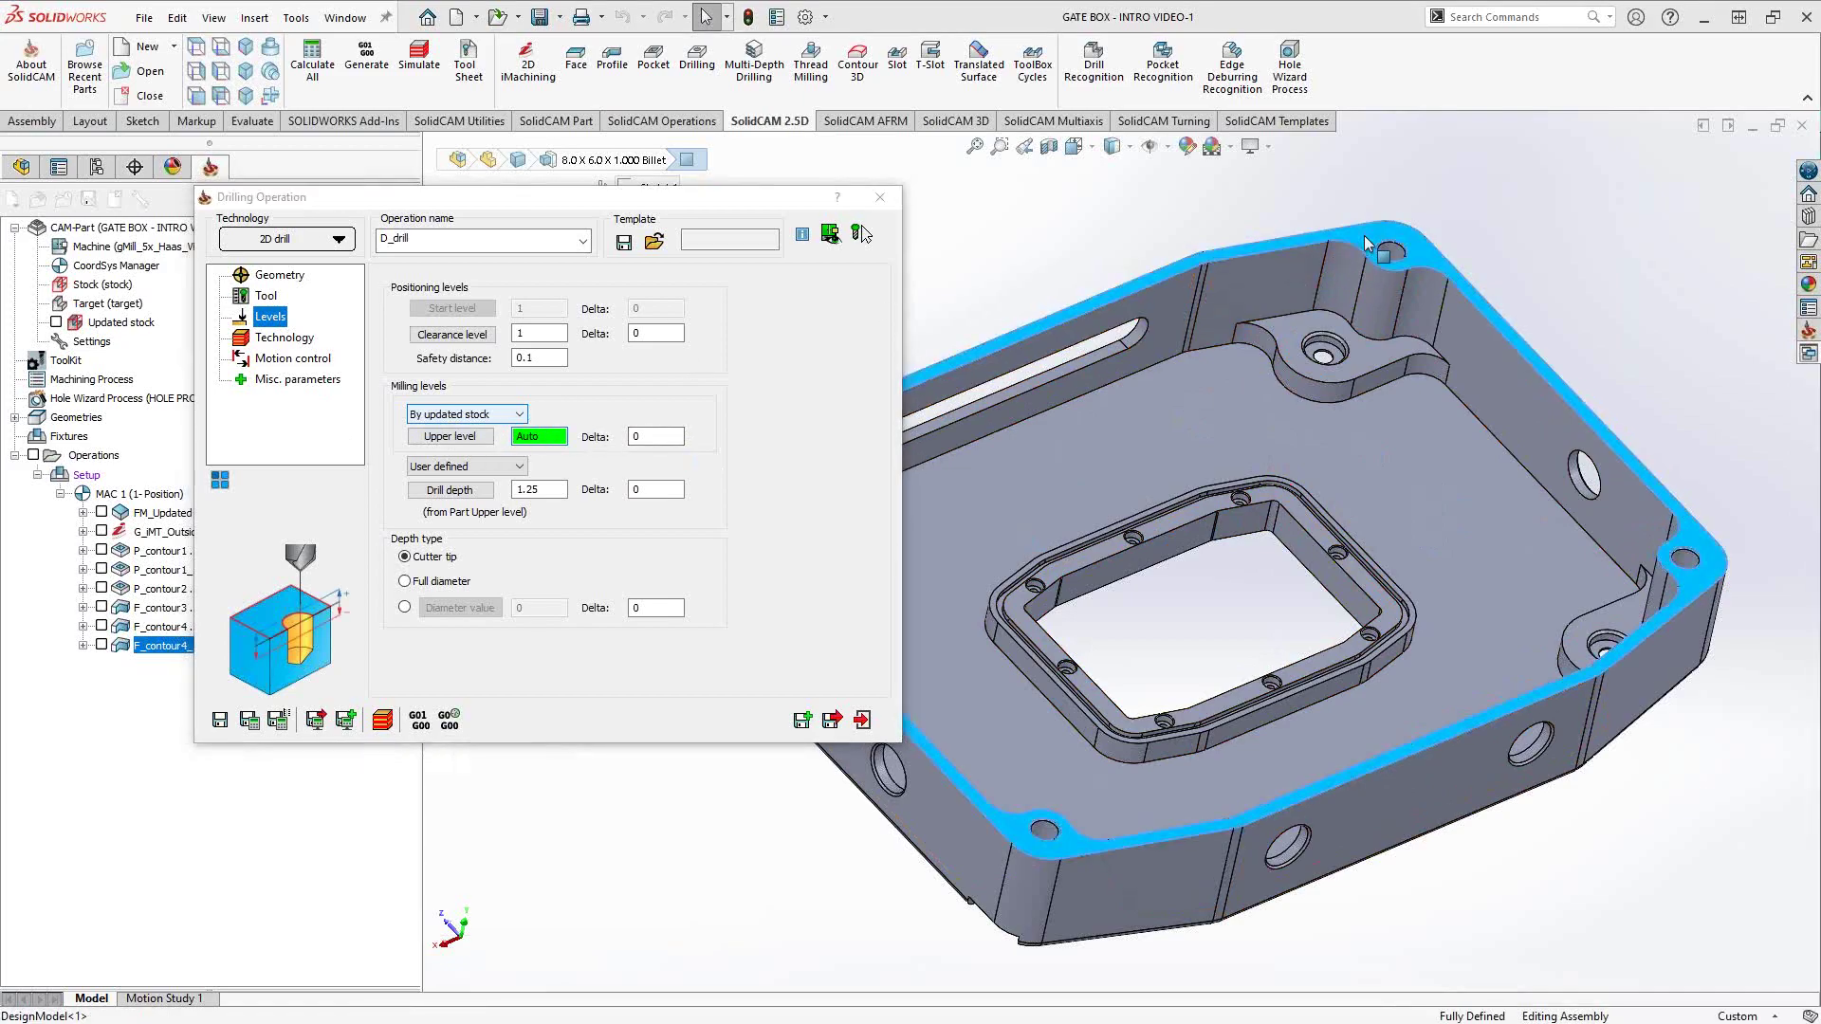
Try the By top of hole option for the drill depth, and pick the corner pad's top face as the depth.
left_click(512, 468)
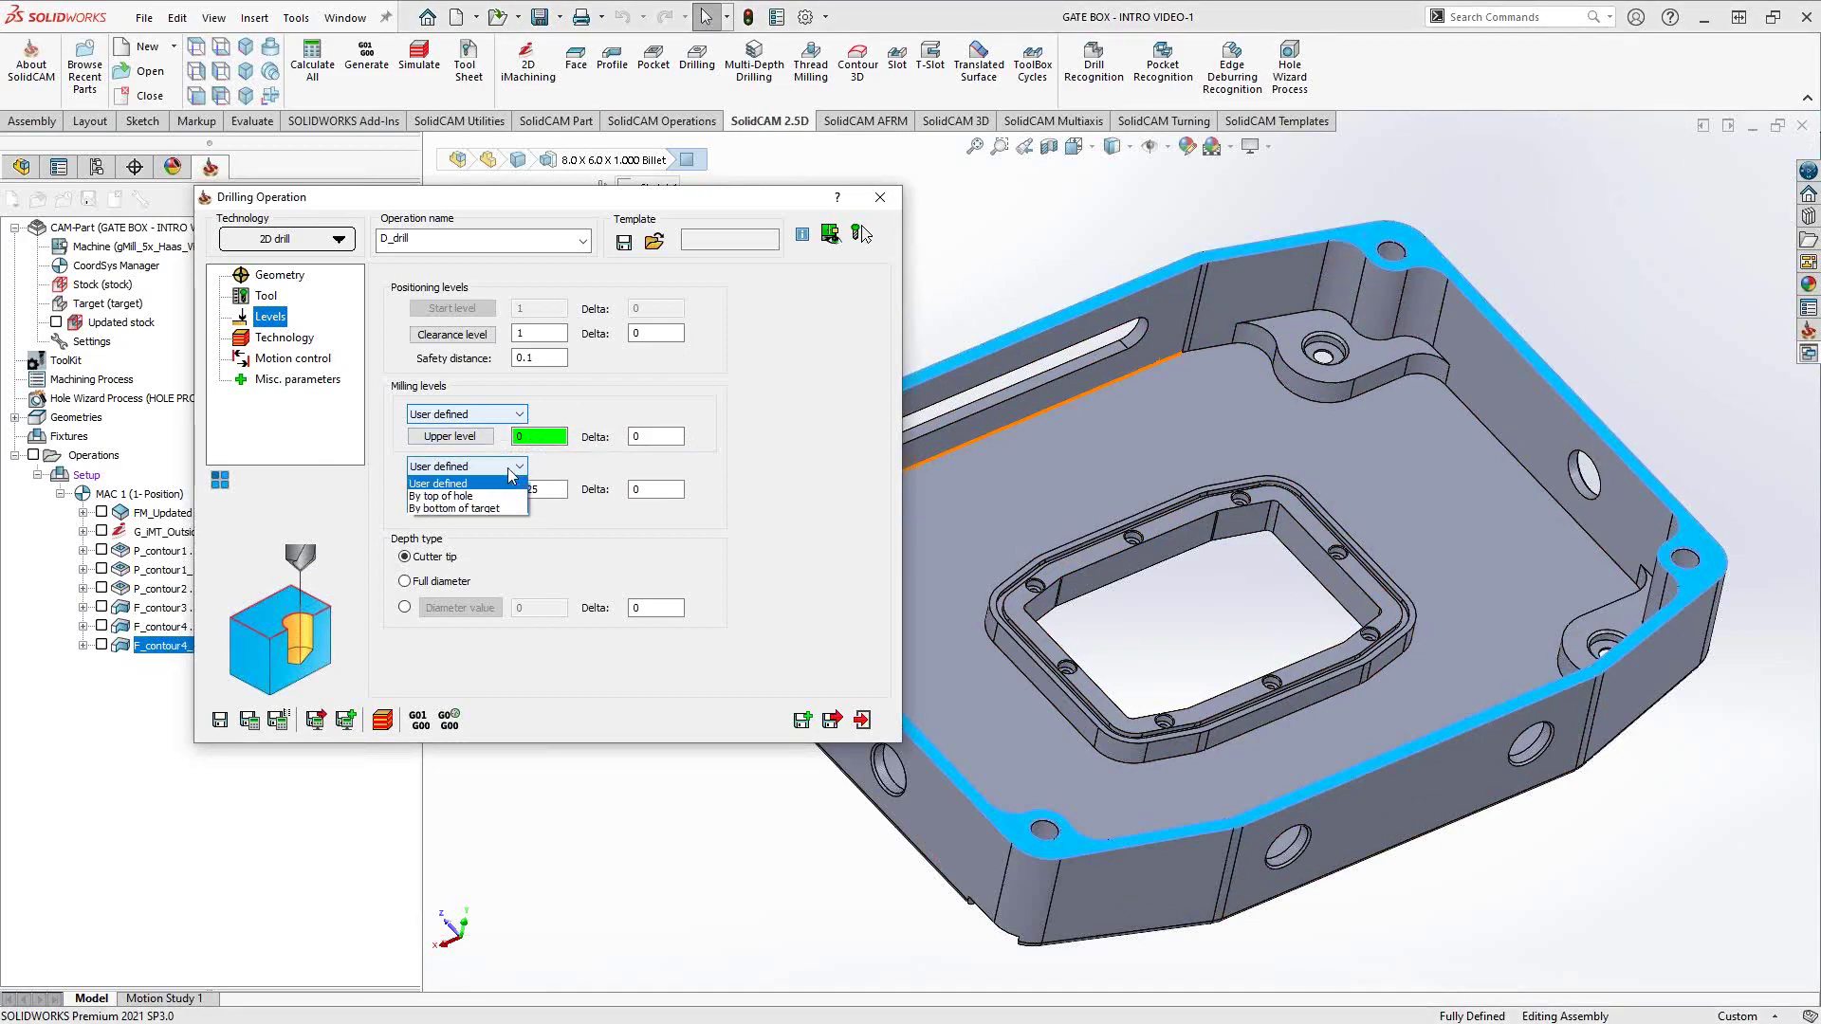
left_click(460, 496)
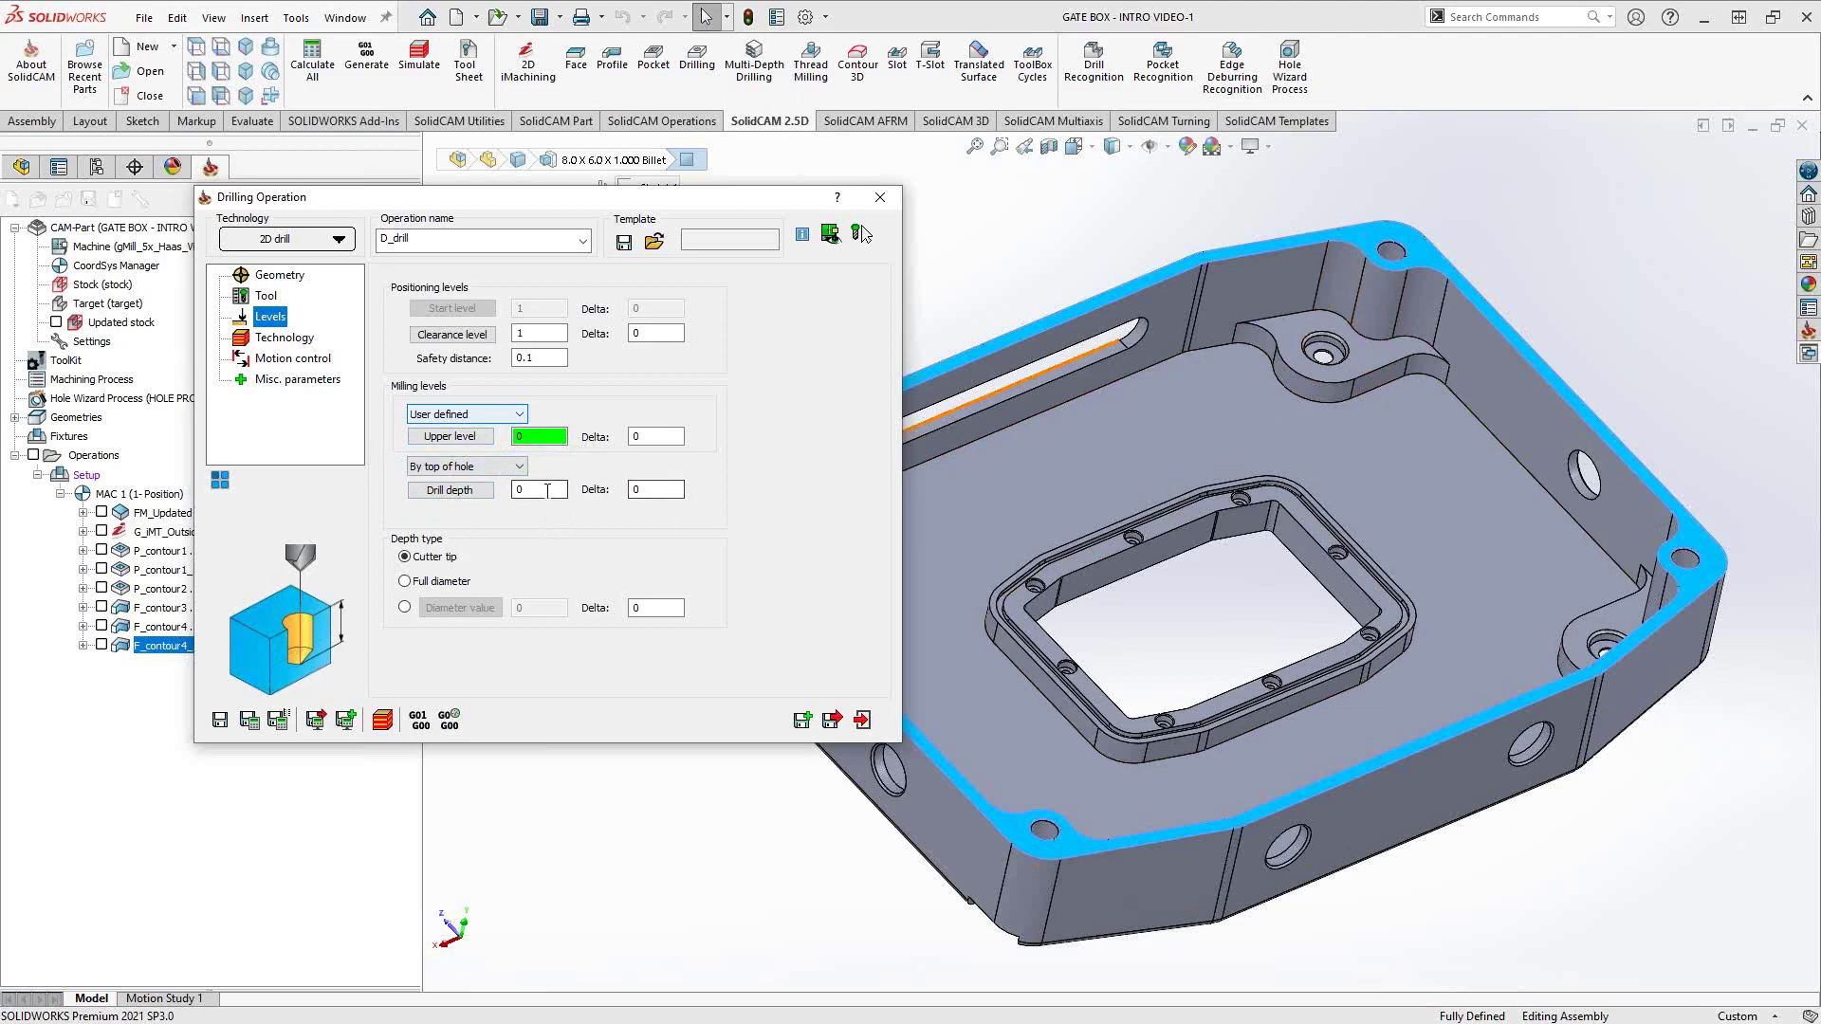
left_click(641, 489)
left_click(479, 490)
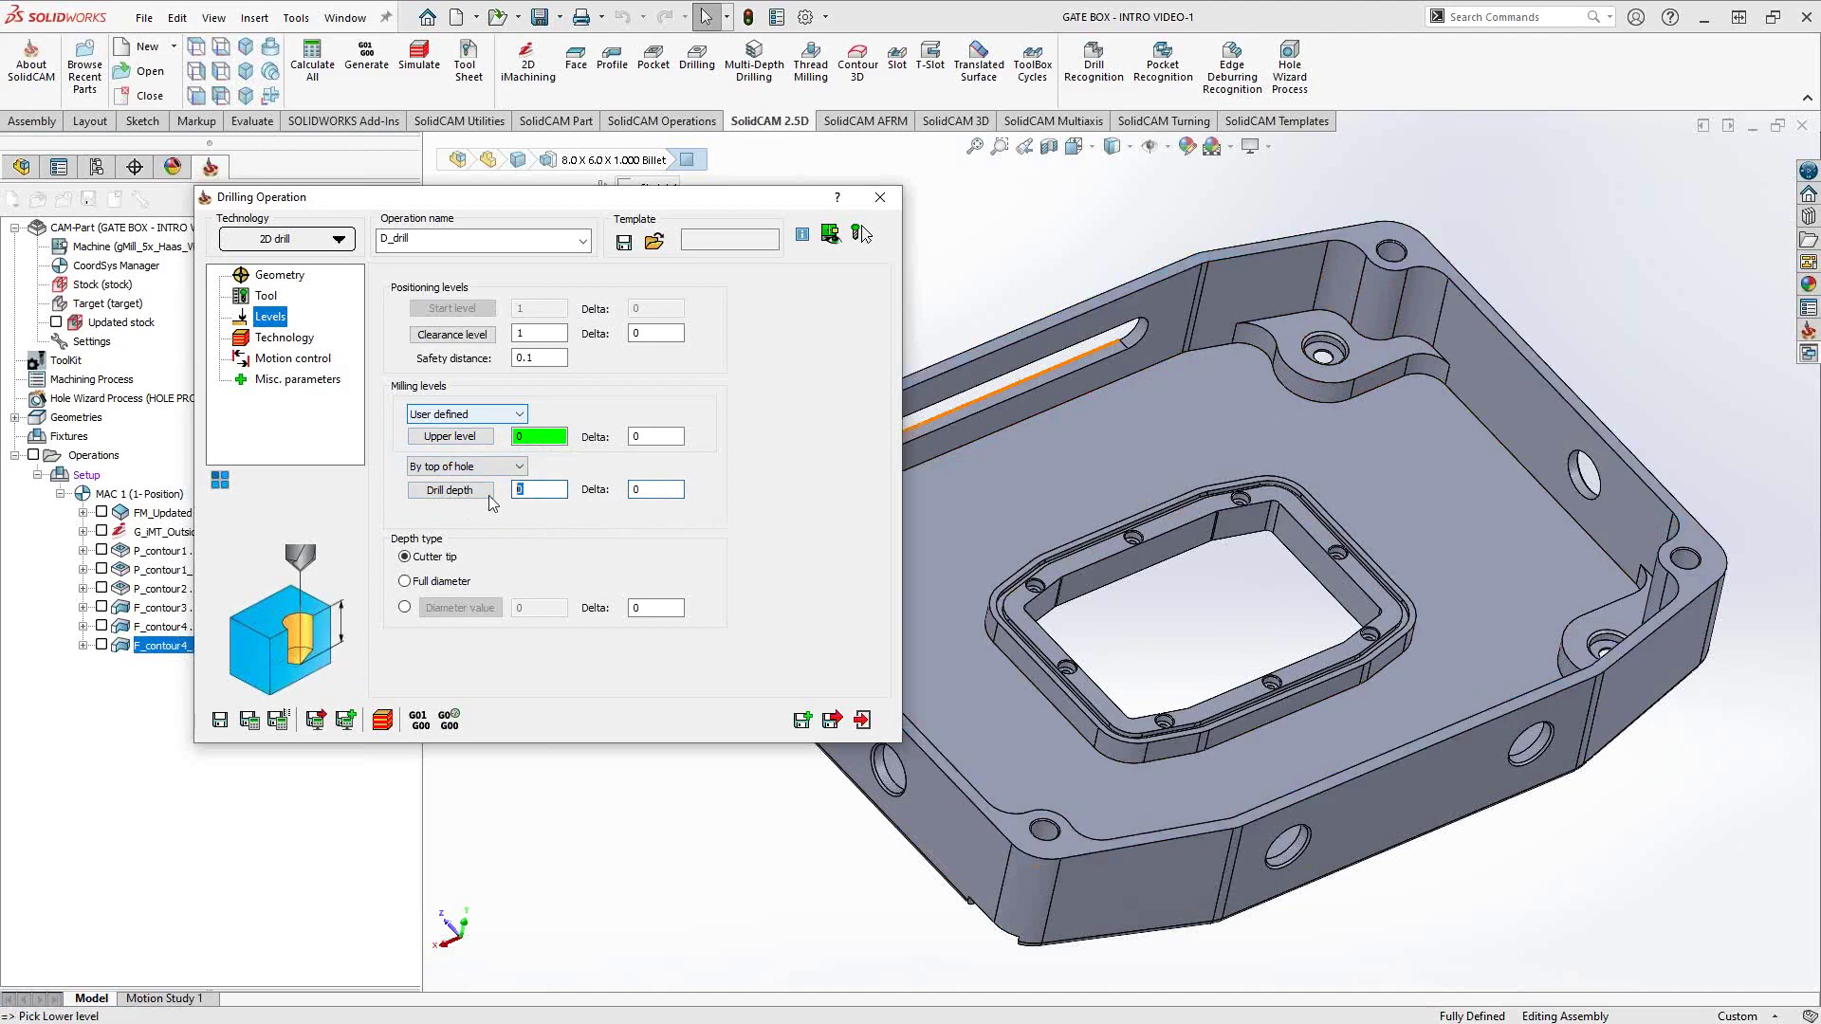
left_click(1301, 328)
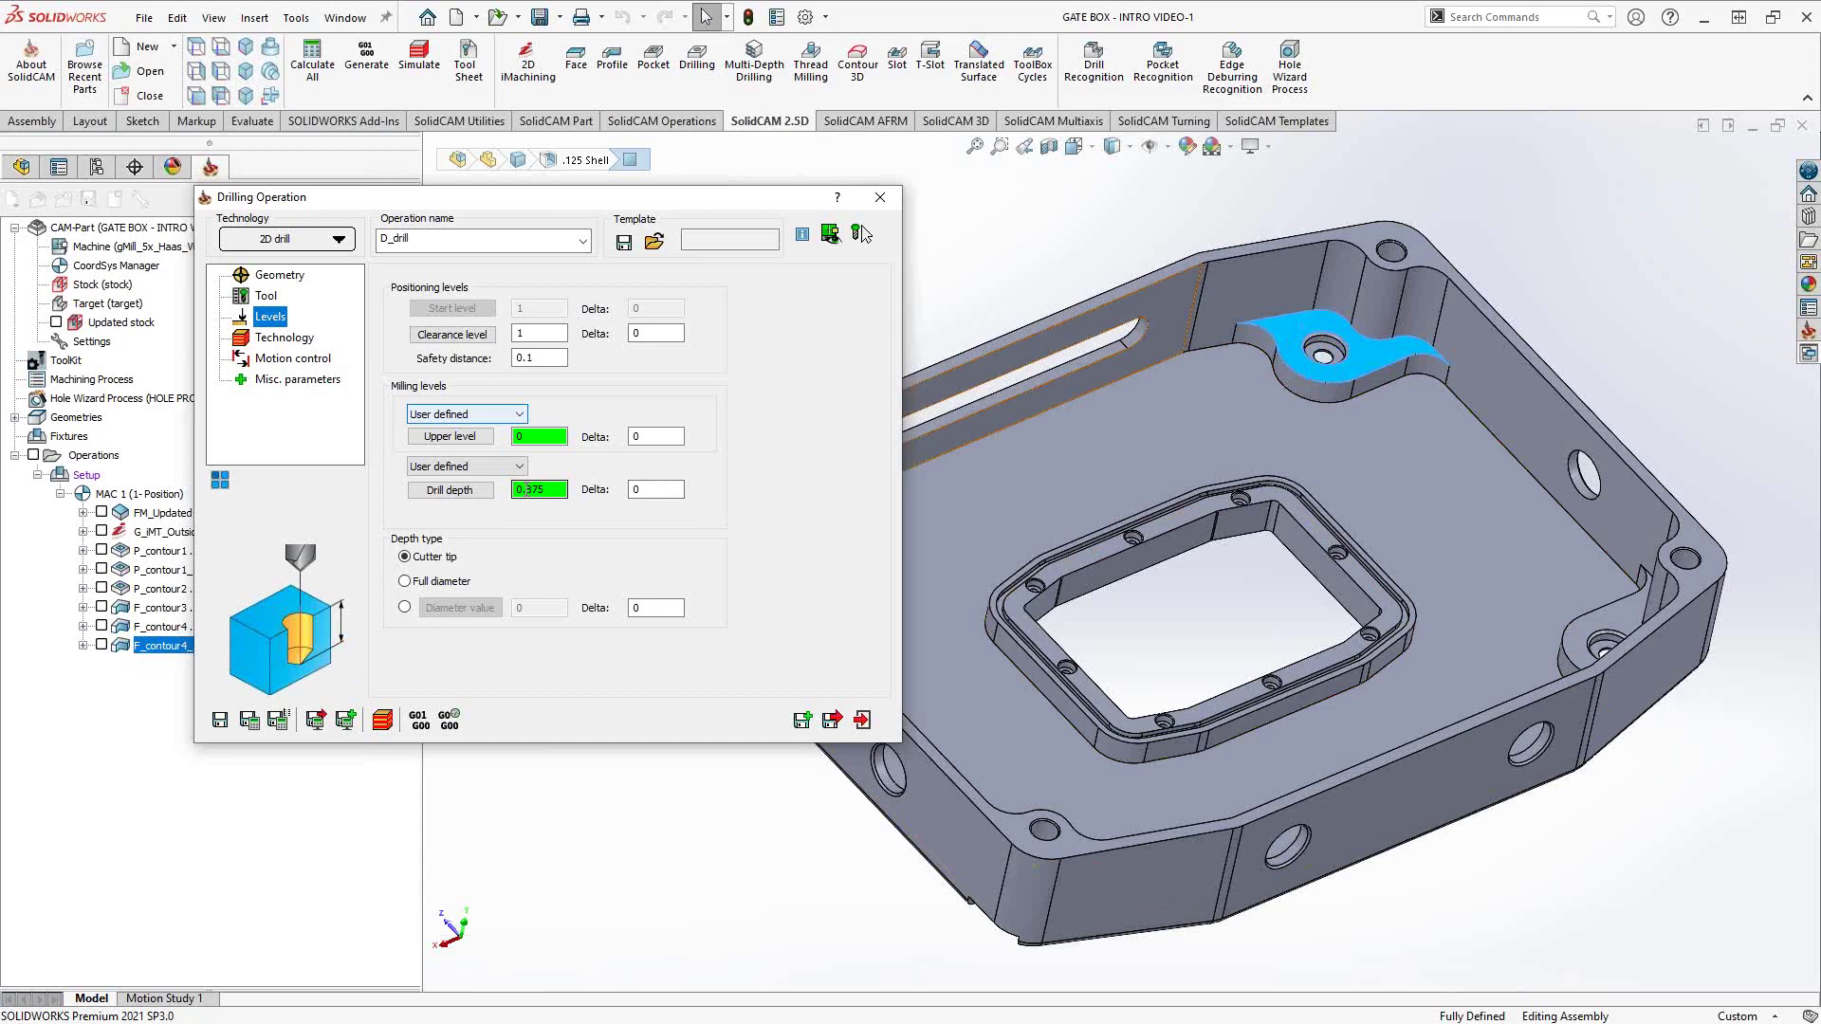
Switch the drill depth reference back to By top of hole and select its delta for editing.
left_click(464, 466)
left_click(446, 492)
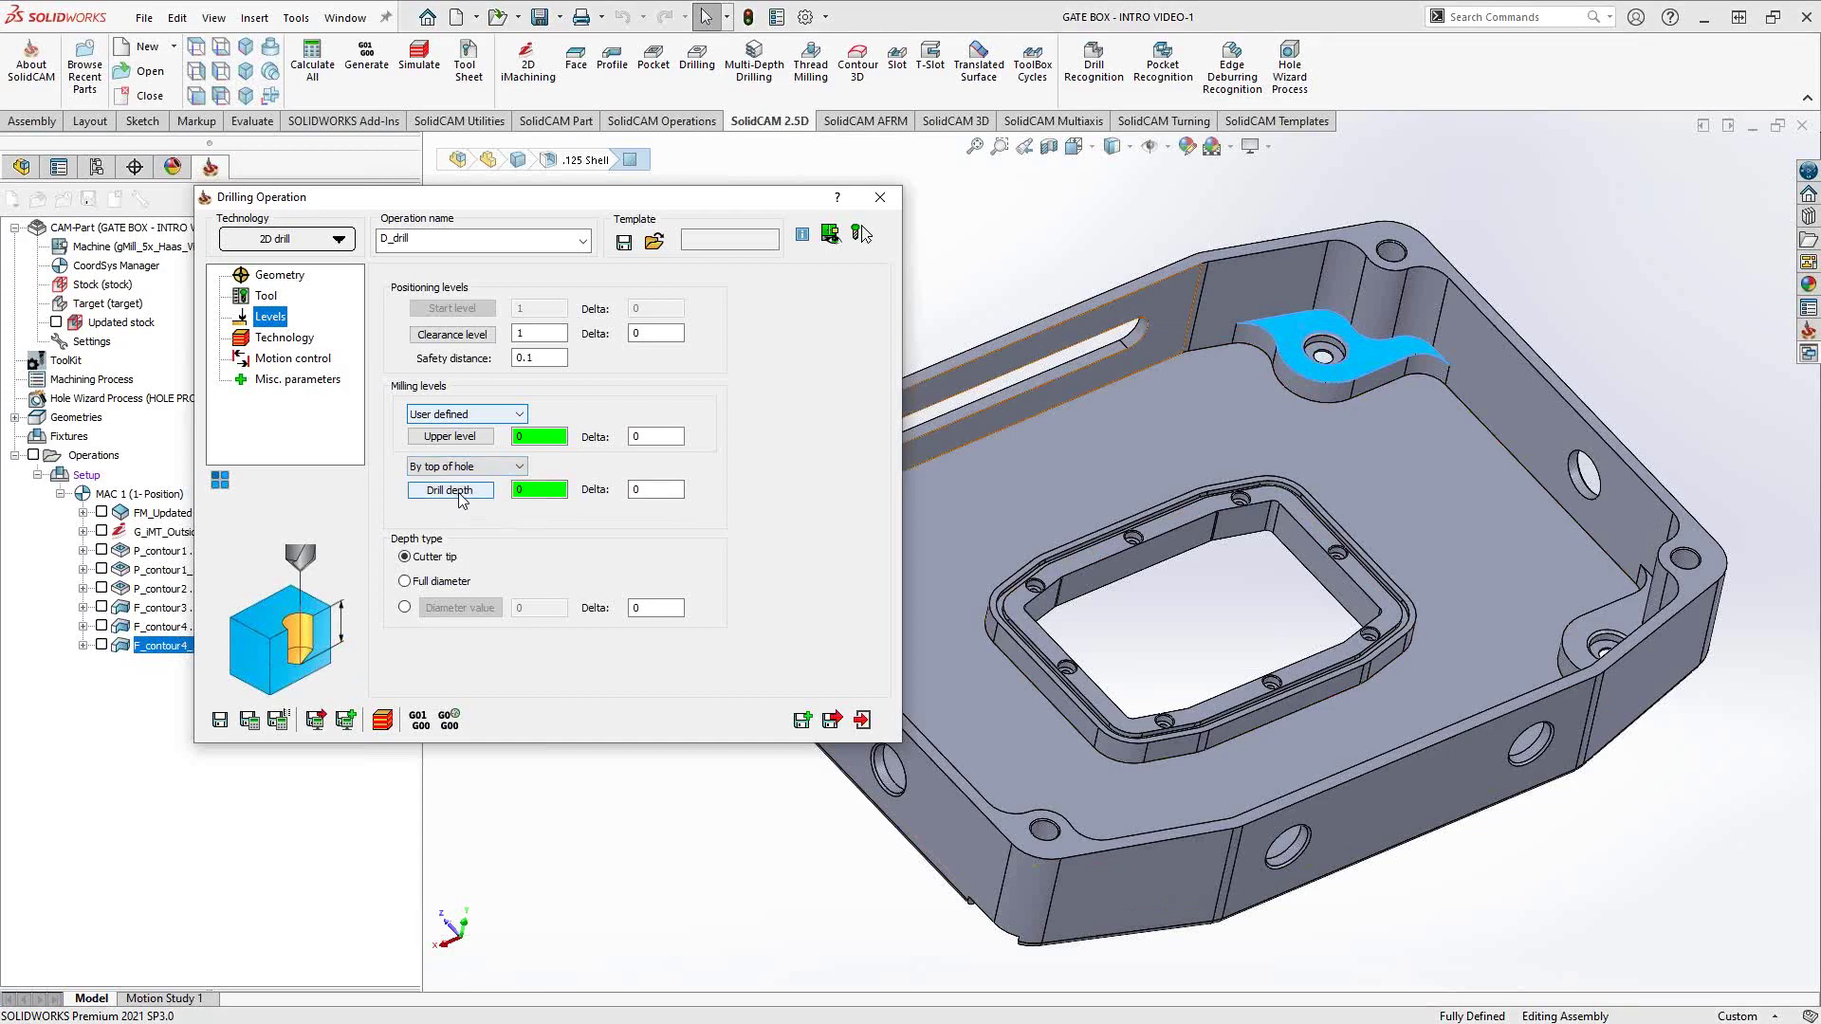
double_click(635, 489)
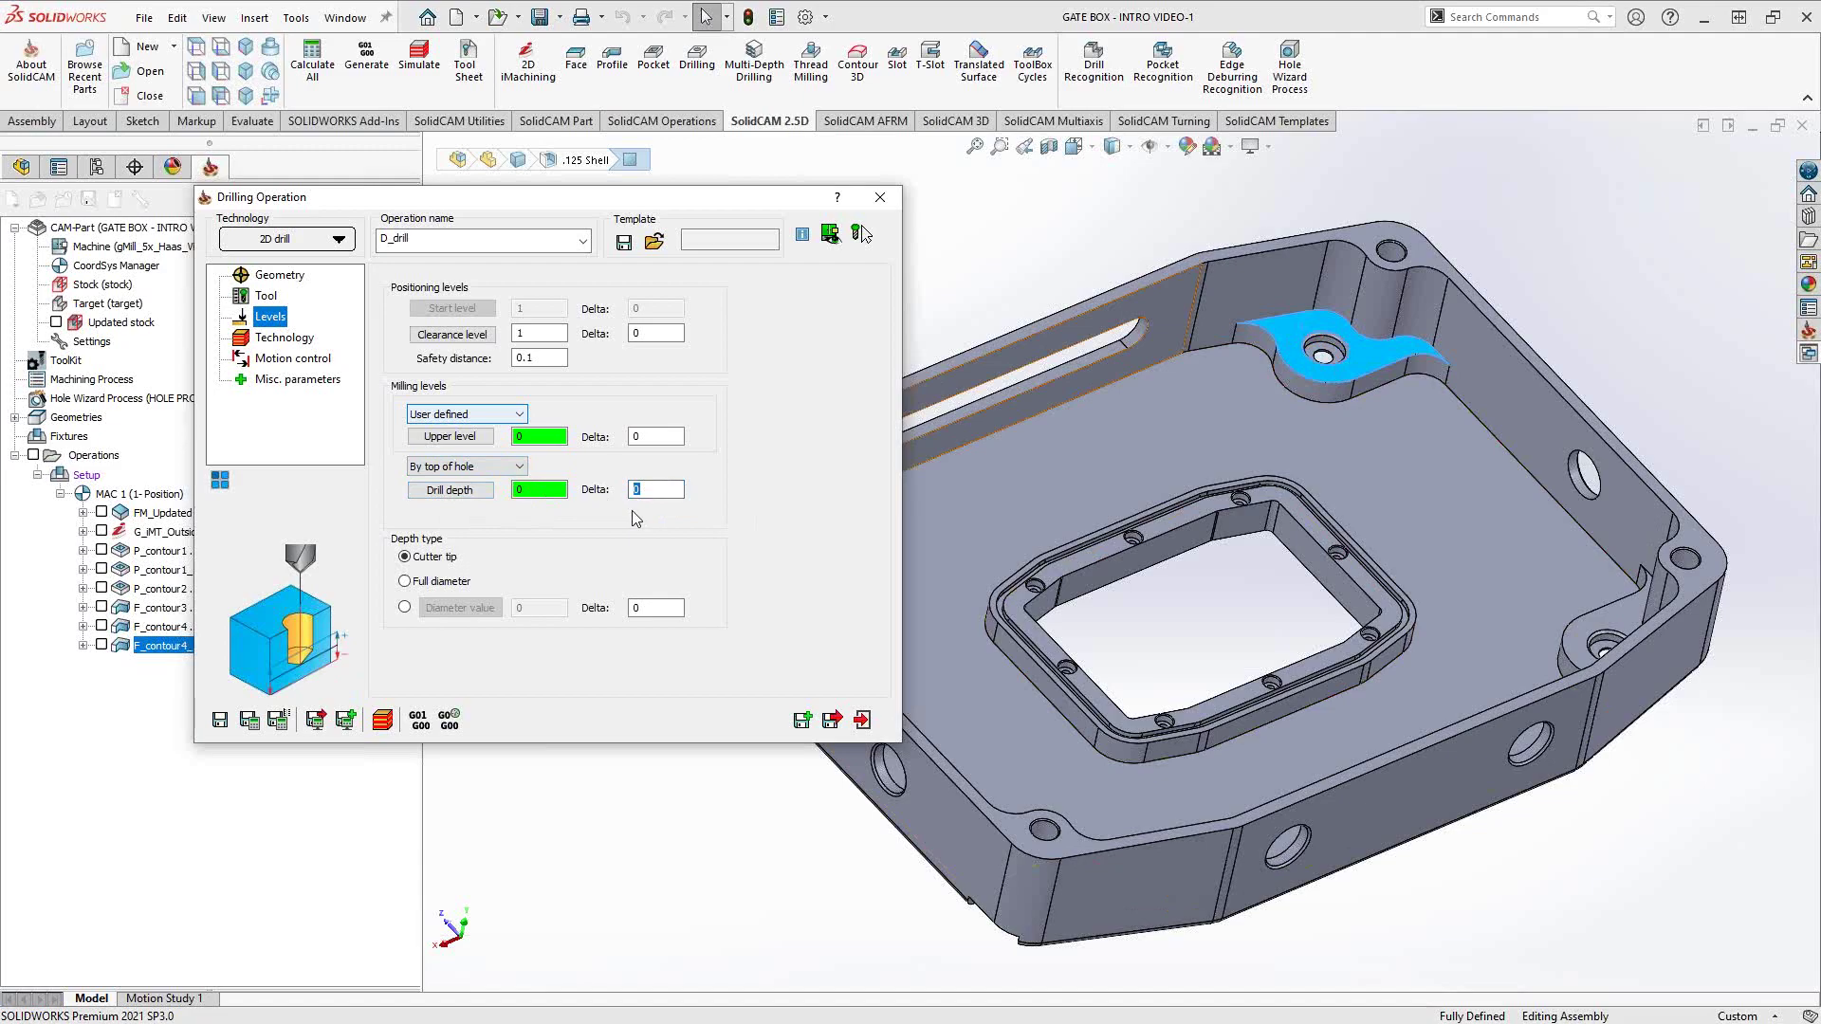
Set the drill depth to By bottom of target and the upper level to By updated stock.
left_click(493, 467)
left_click(476, 510)
left_click(474, 416)
left_click(474, 432)
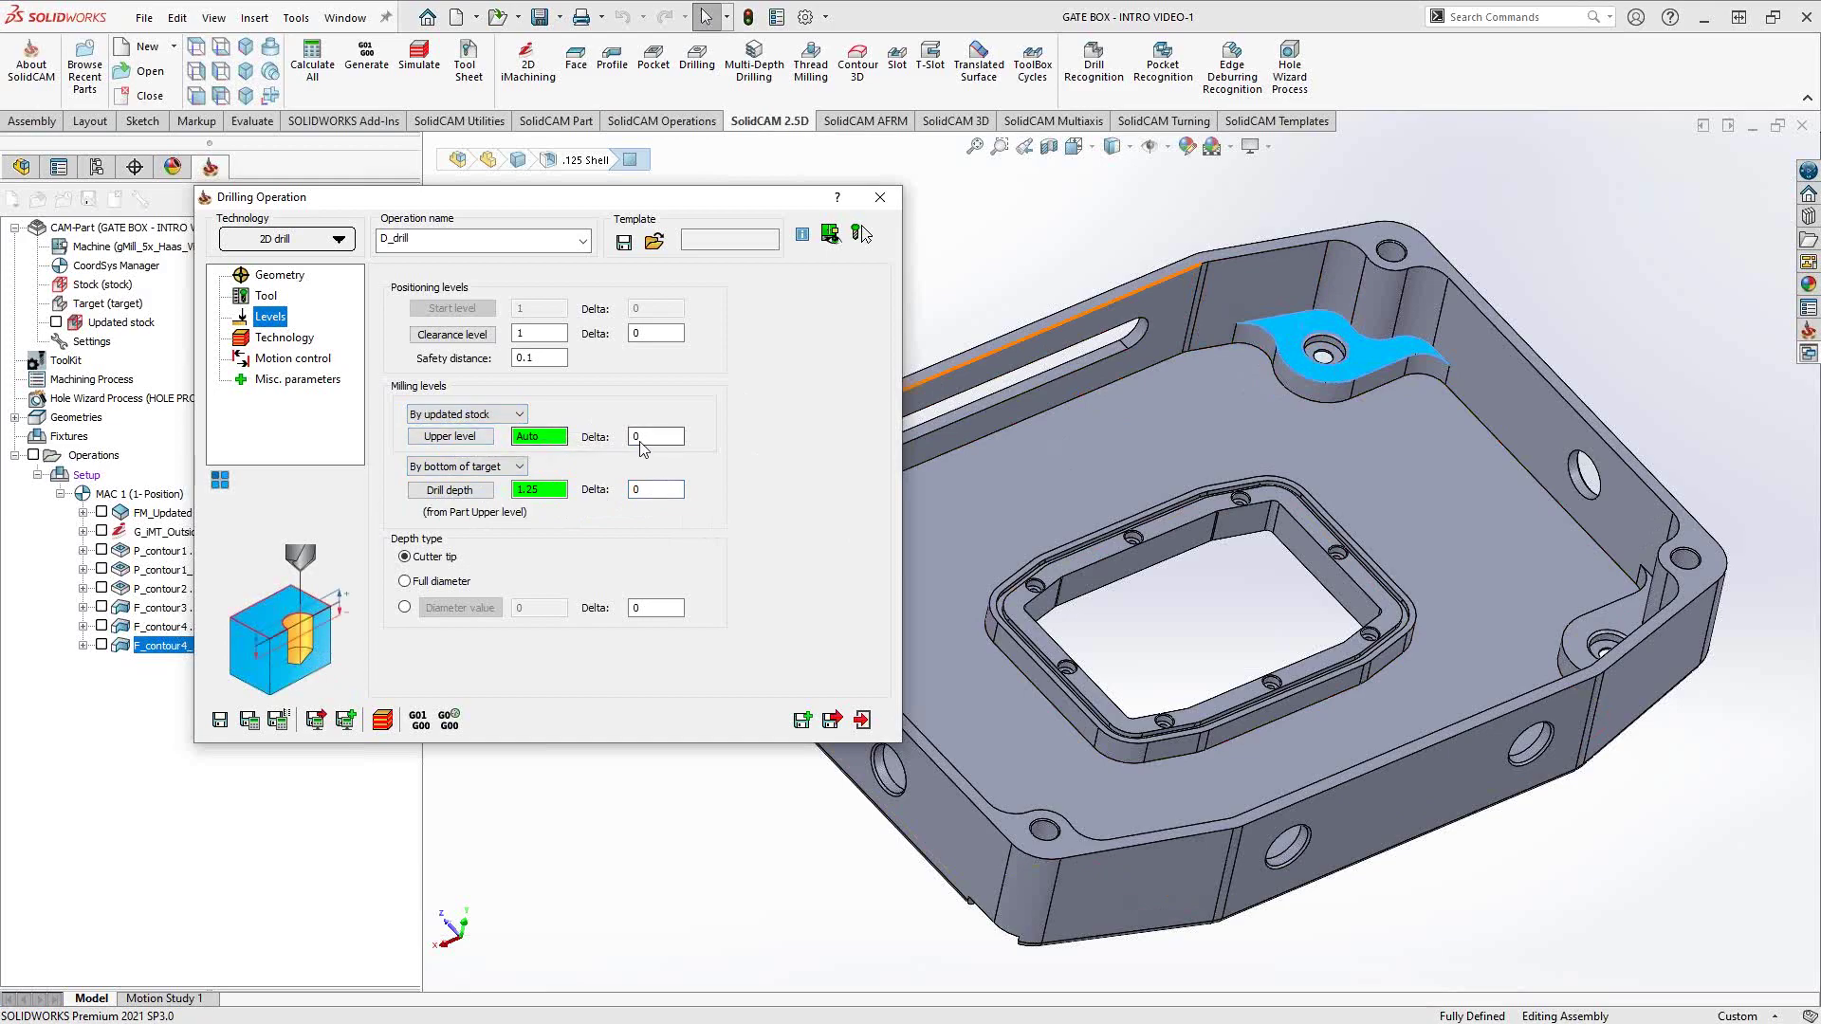
Redefine the drill depth as 0.875 by picking the box's inner floor face.
left_click(537, 490)
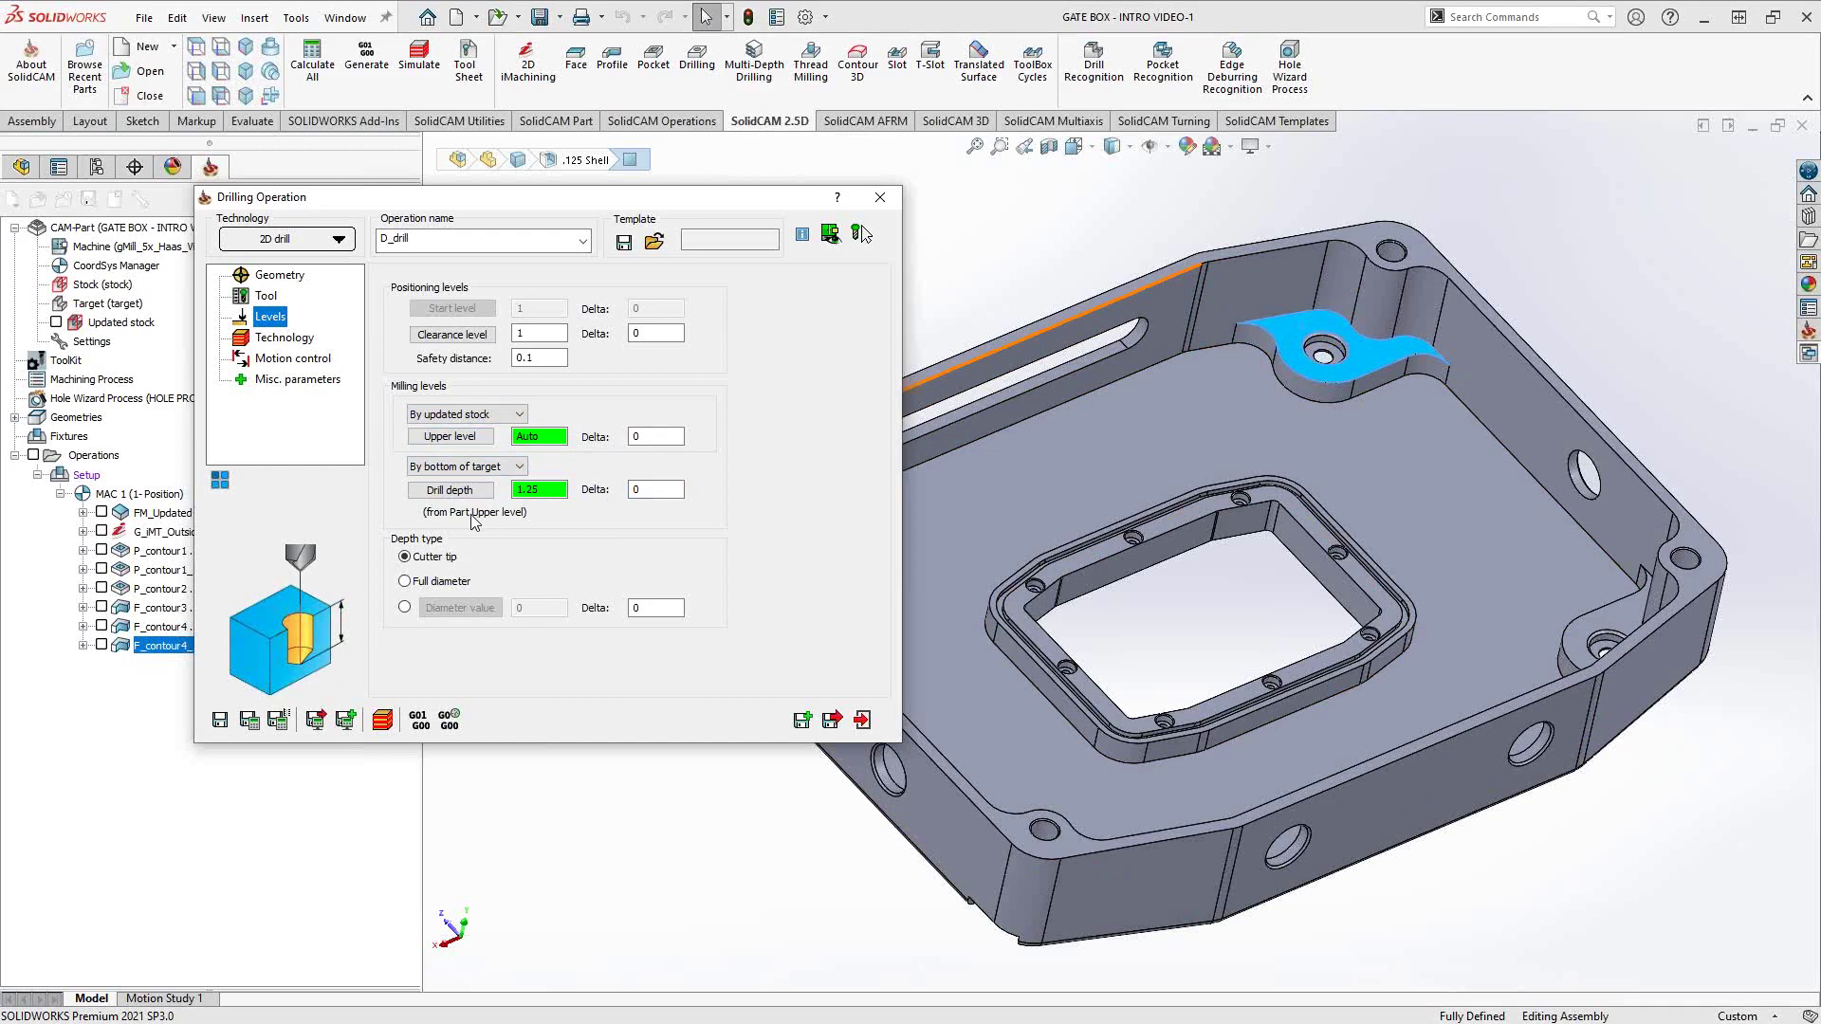
double_click(536, 489)
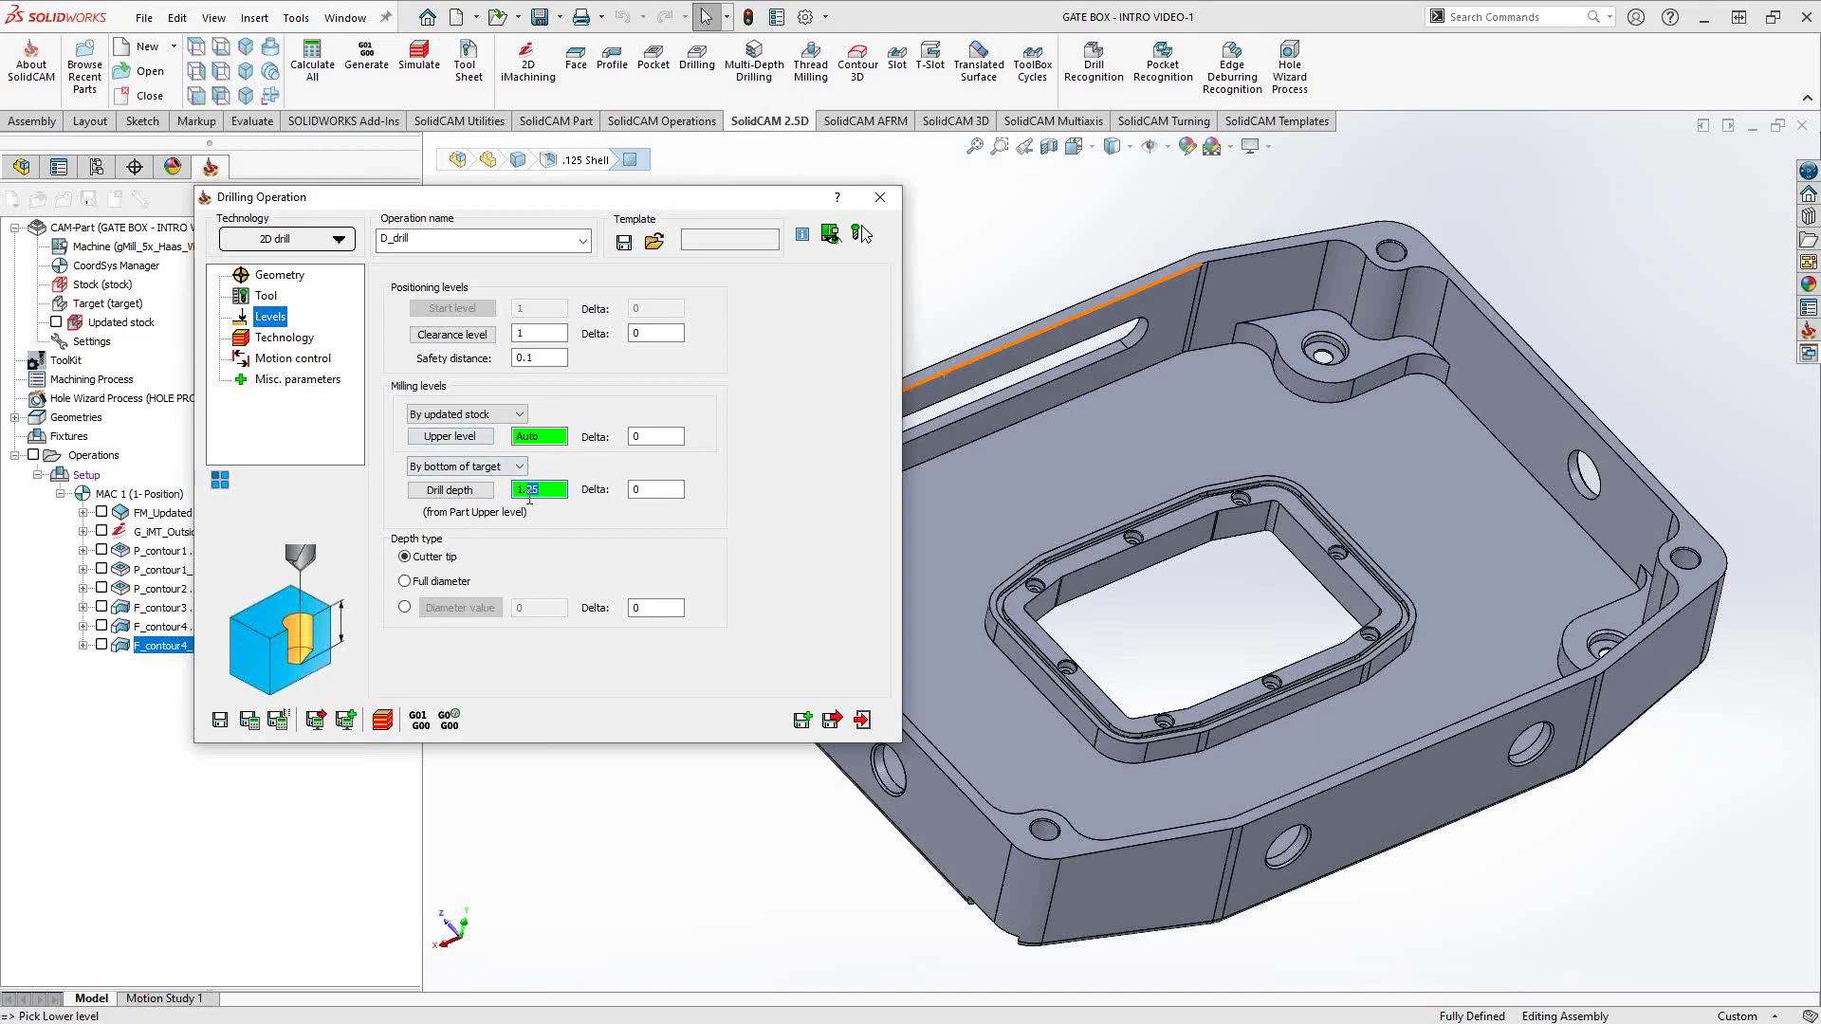
left_click(650, 489)
left_click(524, 489)
left_click(1297, 334)
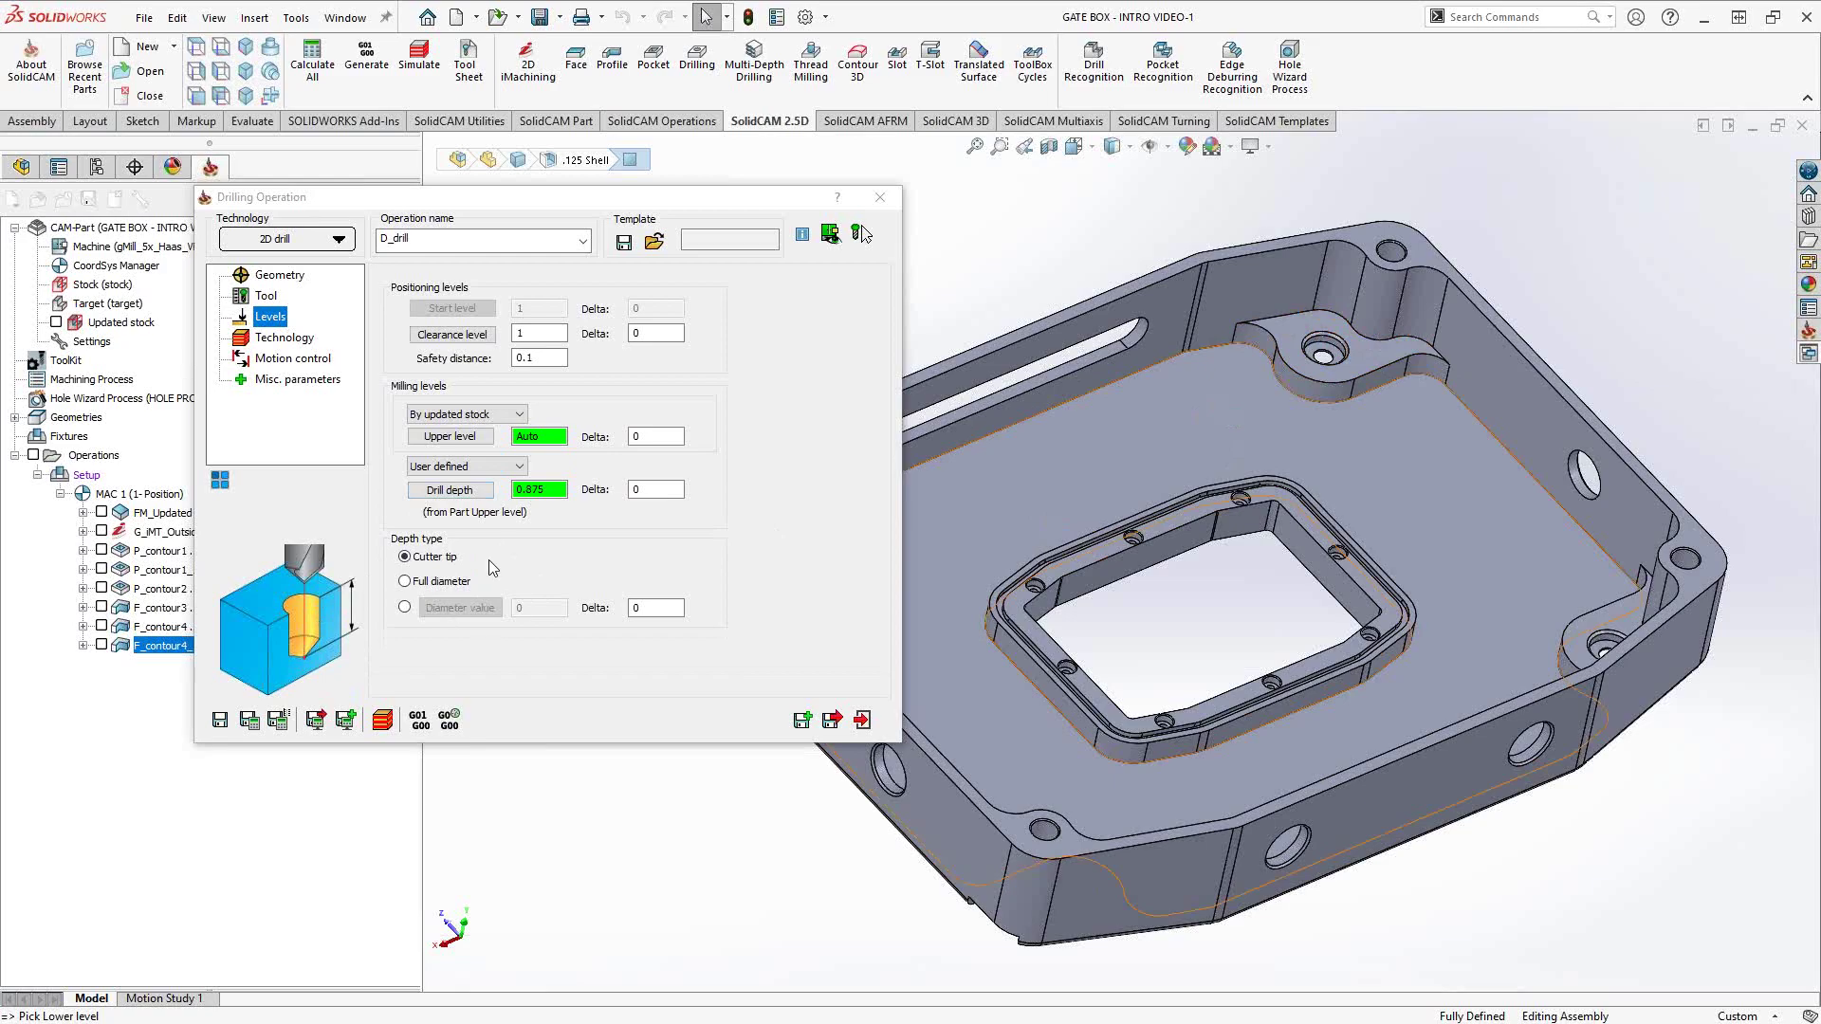
Try the Full diameter and Diameter value depth types, and return the depth type to Cutter tip.
left_click(425, 584)
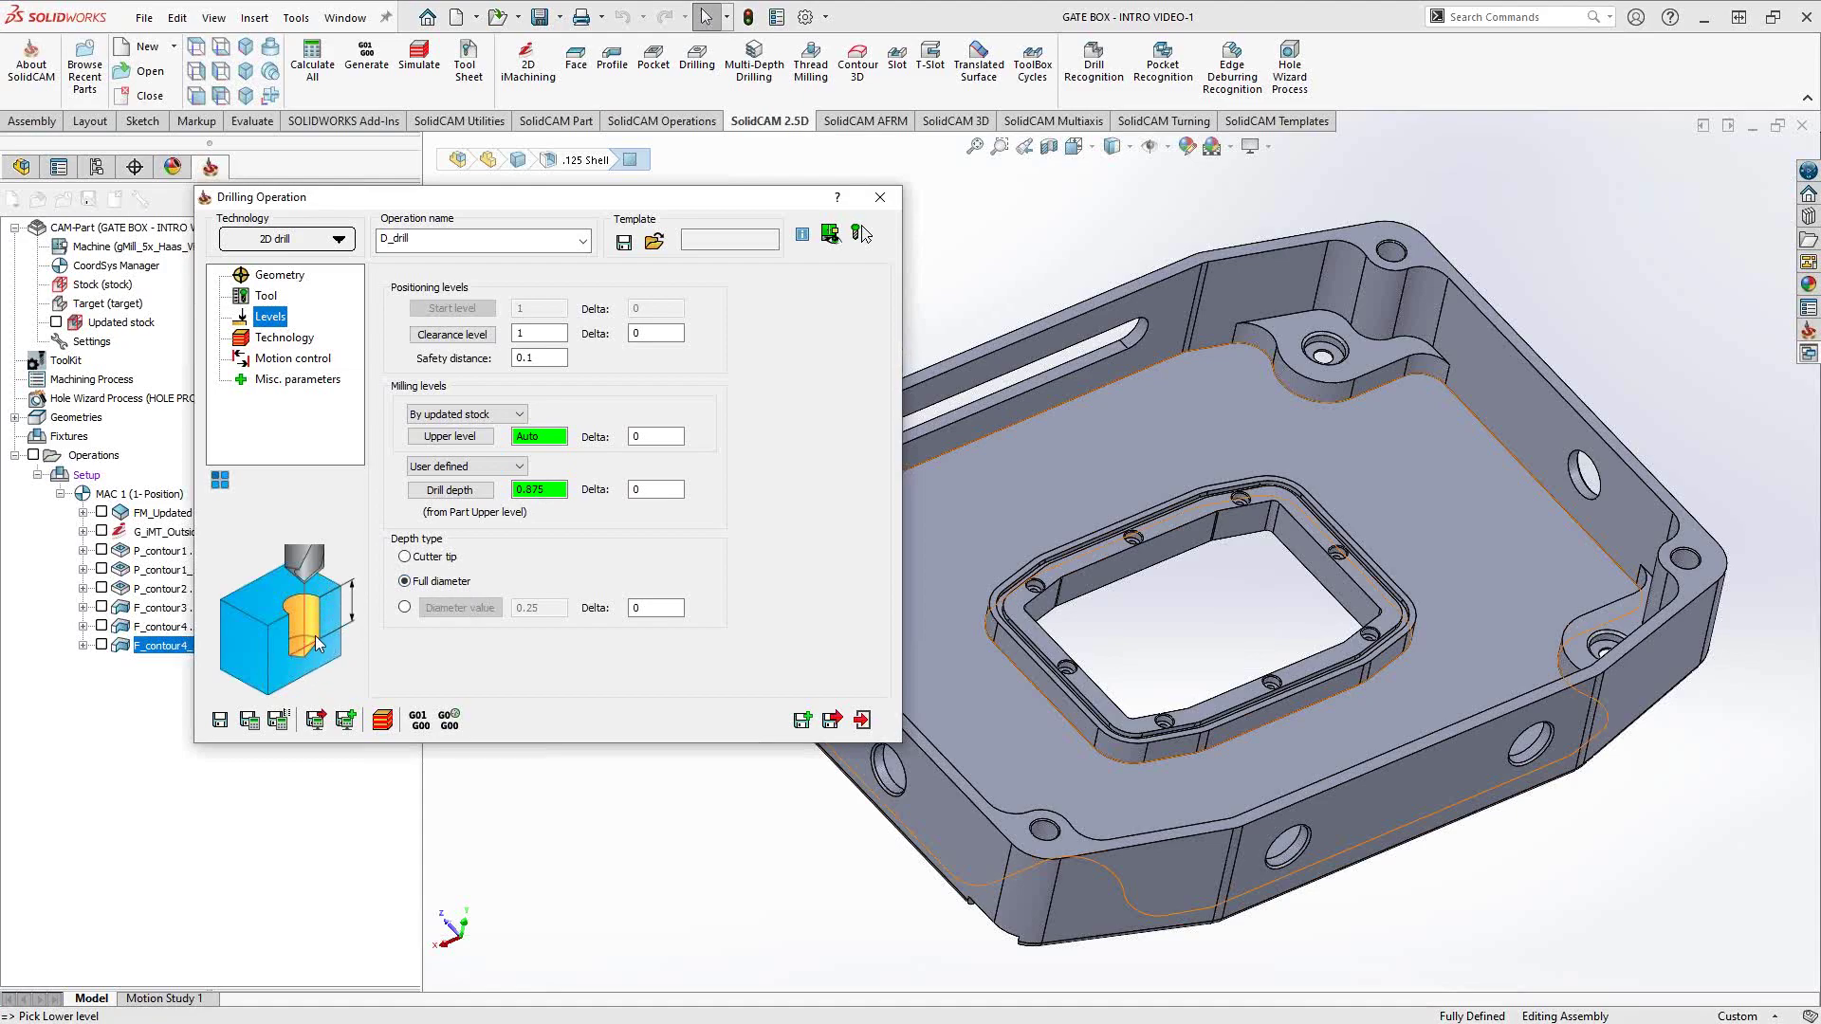
left_click(405, 608)
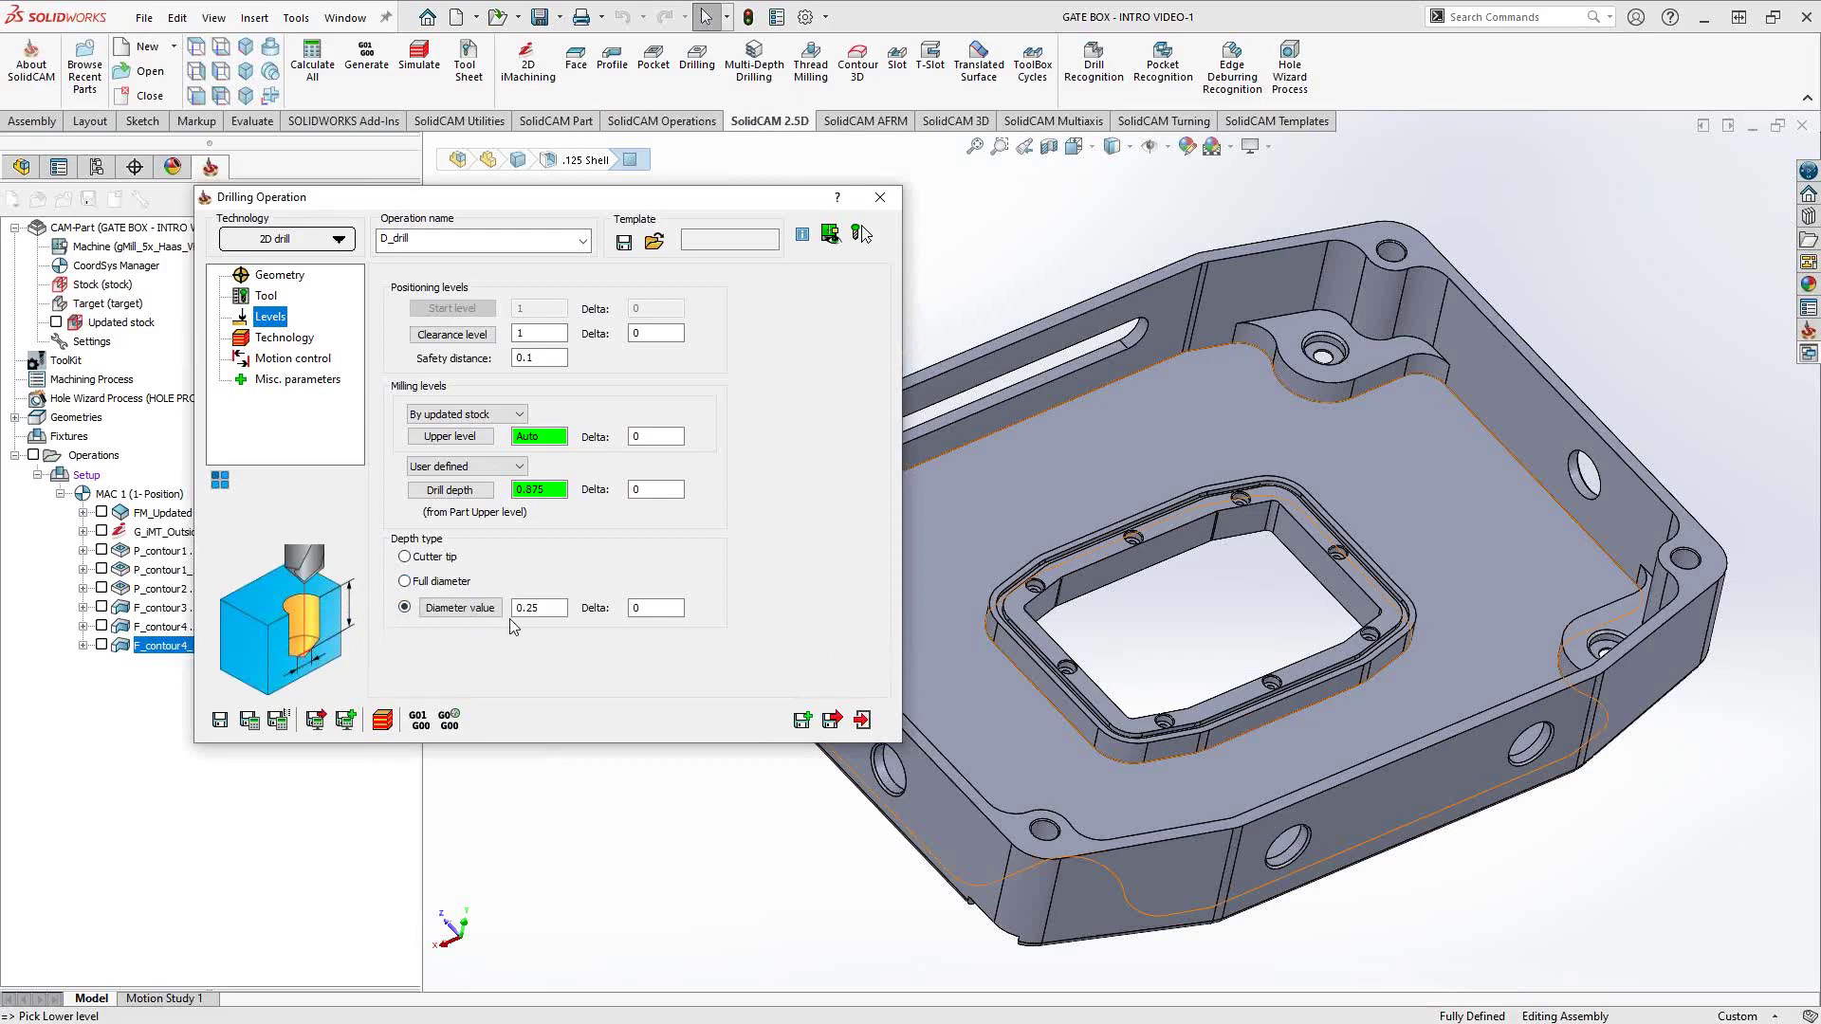
left_click(531, 608)
left_click(406, 557)
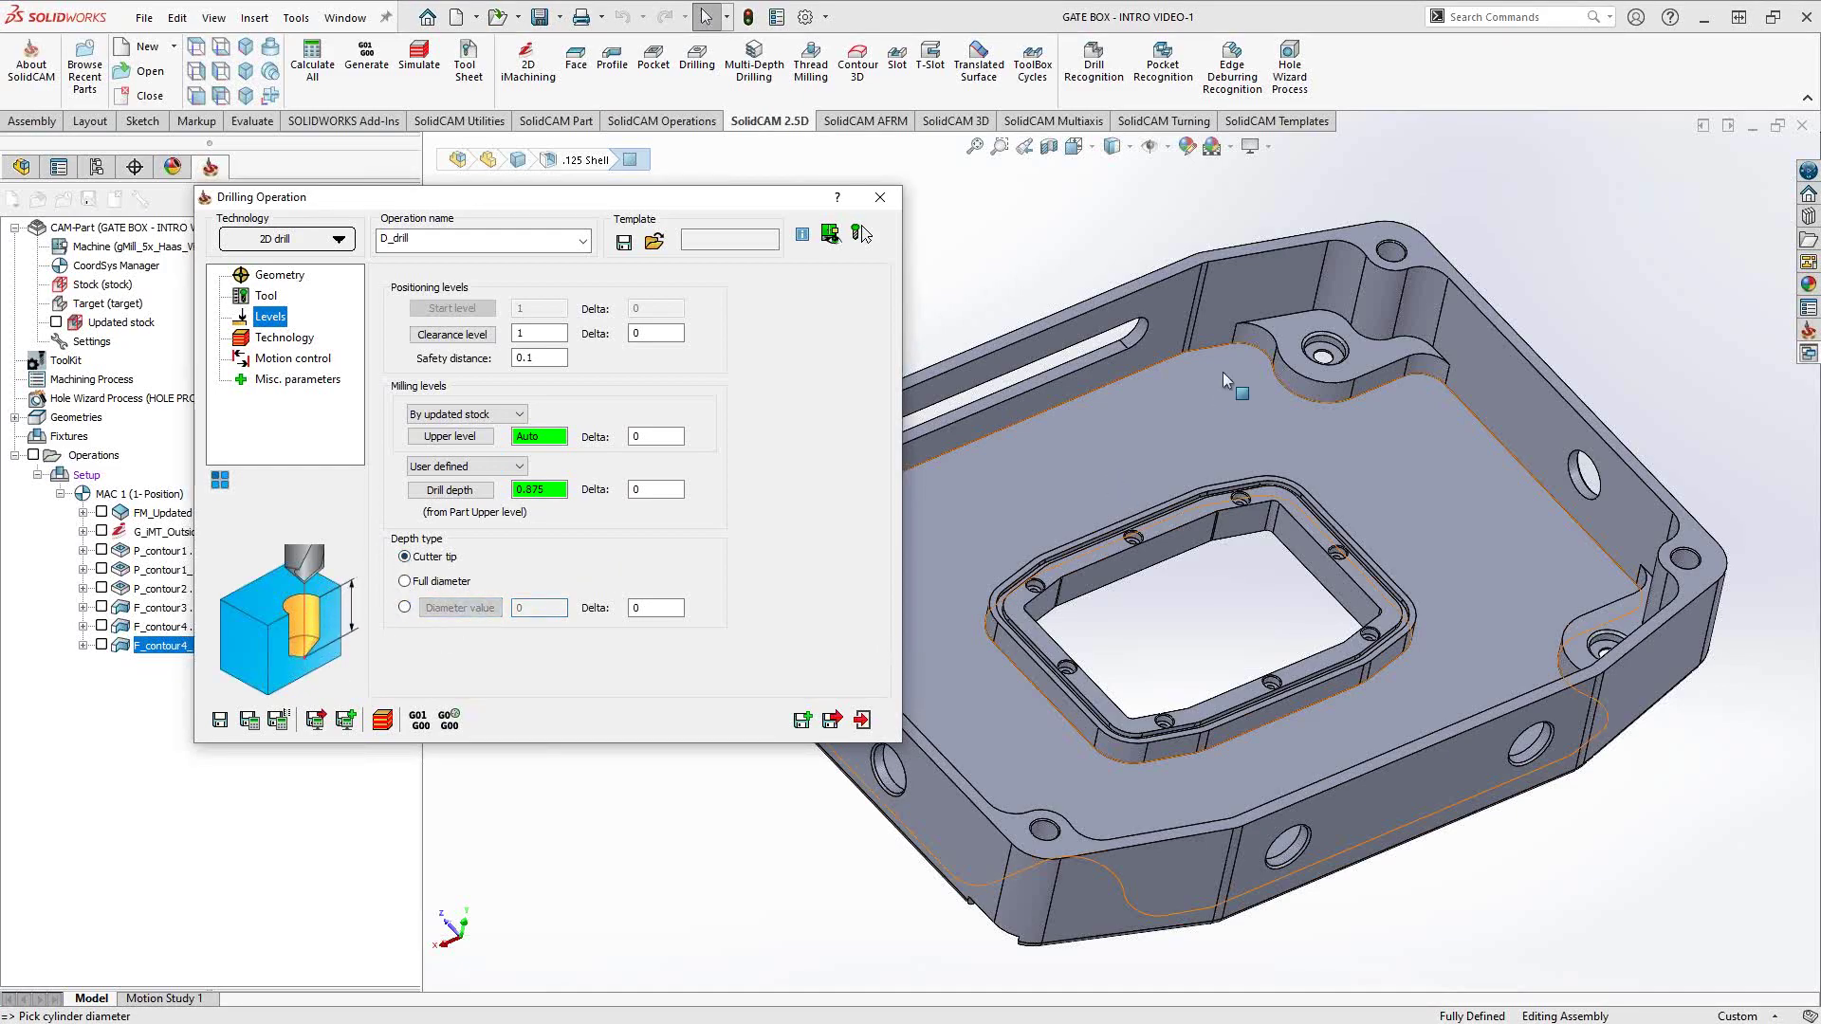
Display the drill geometry on the model to examine the default order of the drill points, and close the preview.
left_click(283, 339)
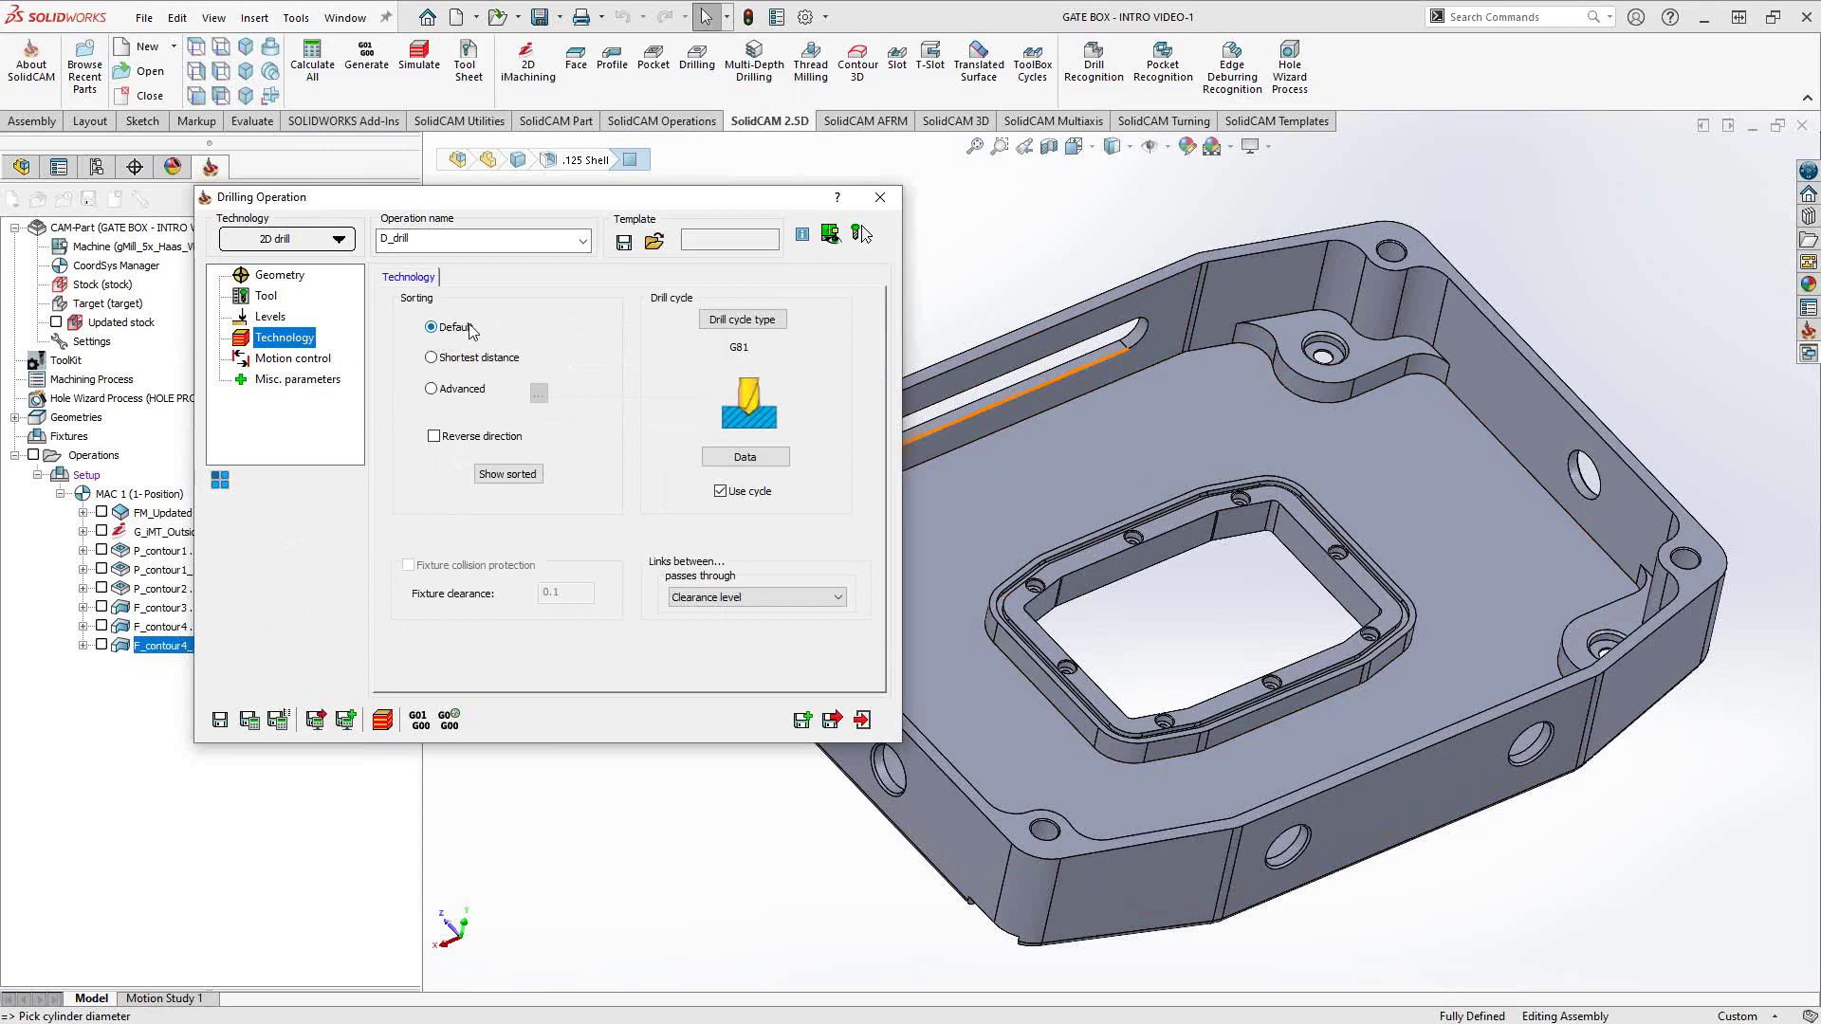
left_click_drag(616, 201, 511, 196)
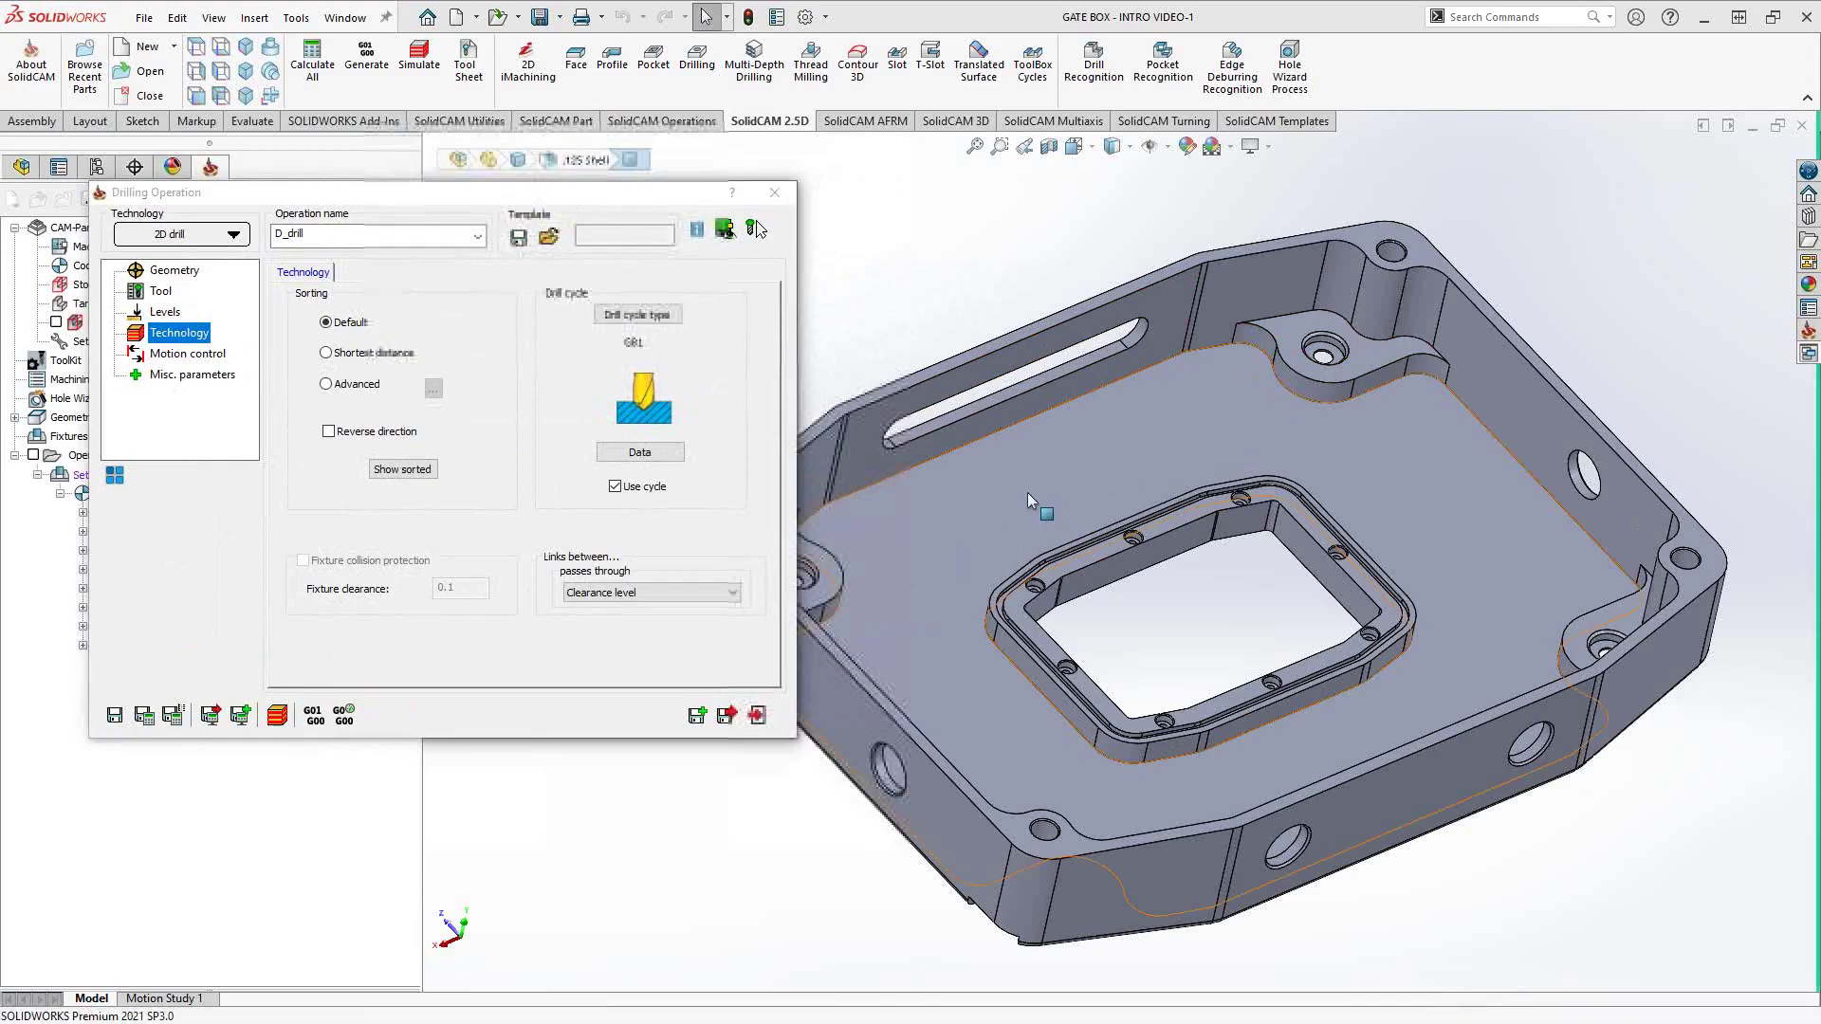
middle_click_drag(1027, 492, 1129, 517)
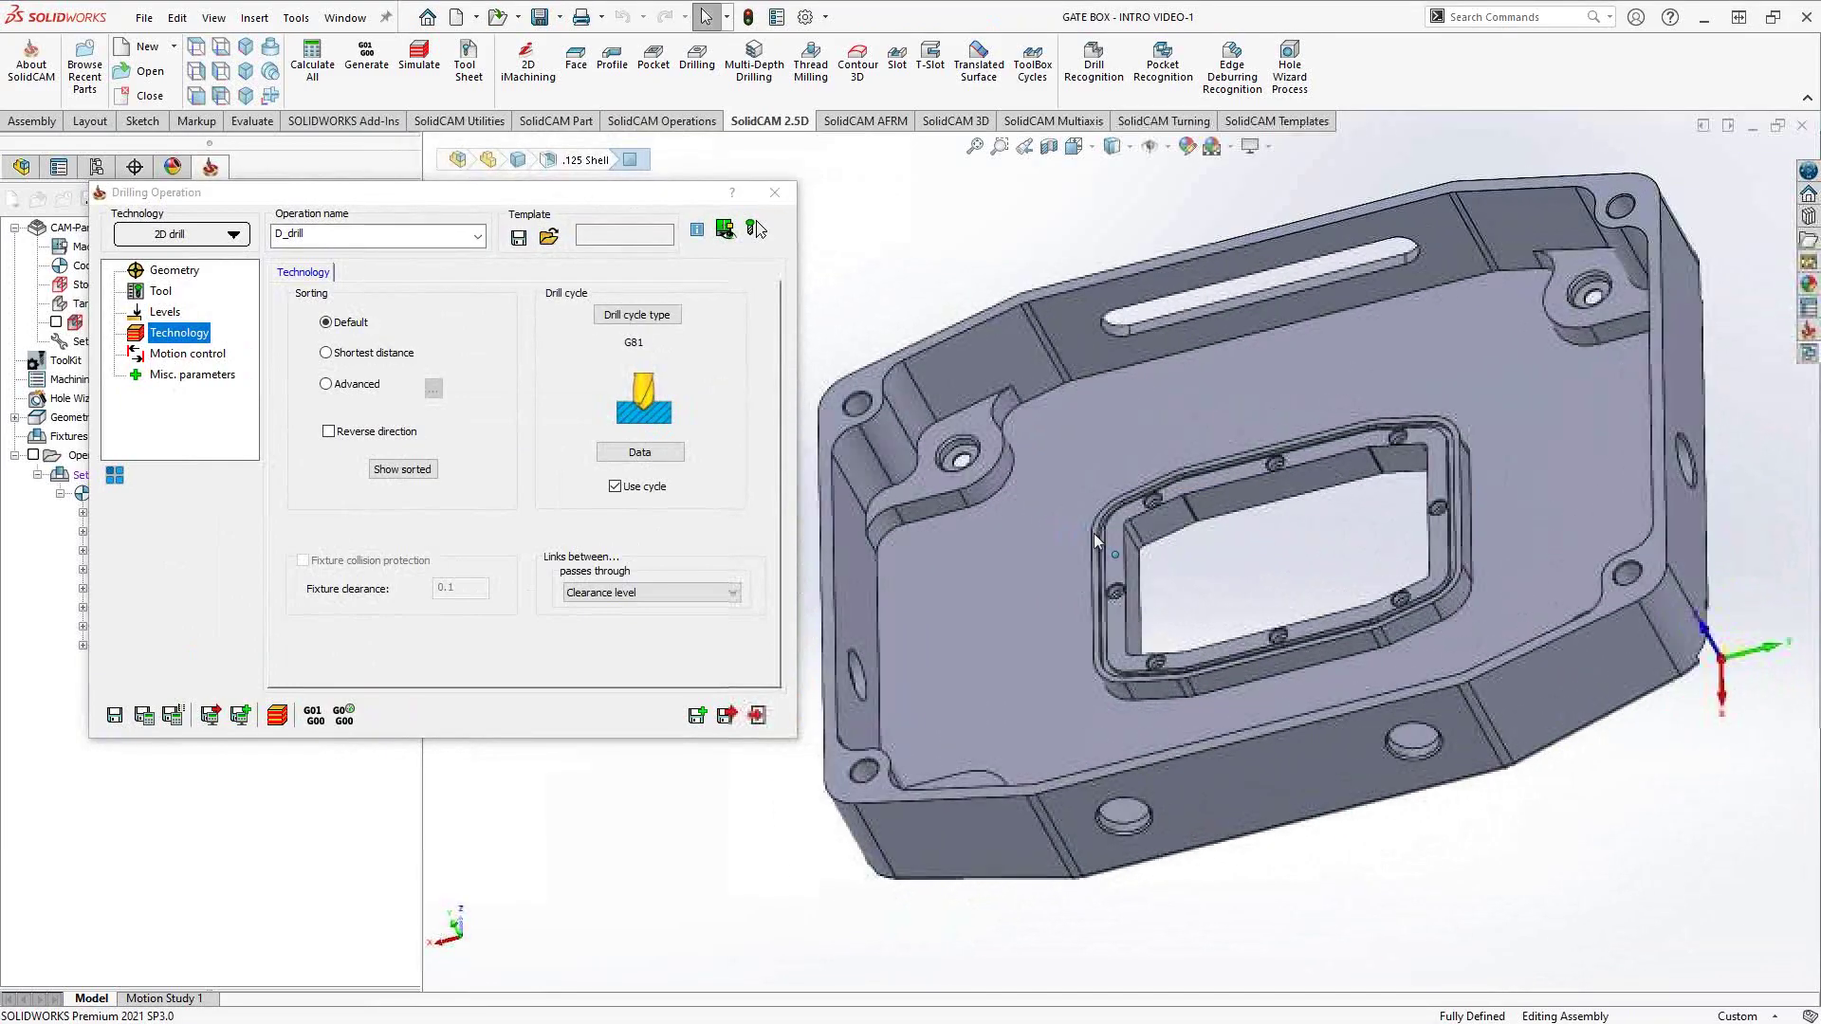
left_click(174, 270)
left_click(314, 344)
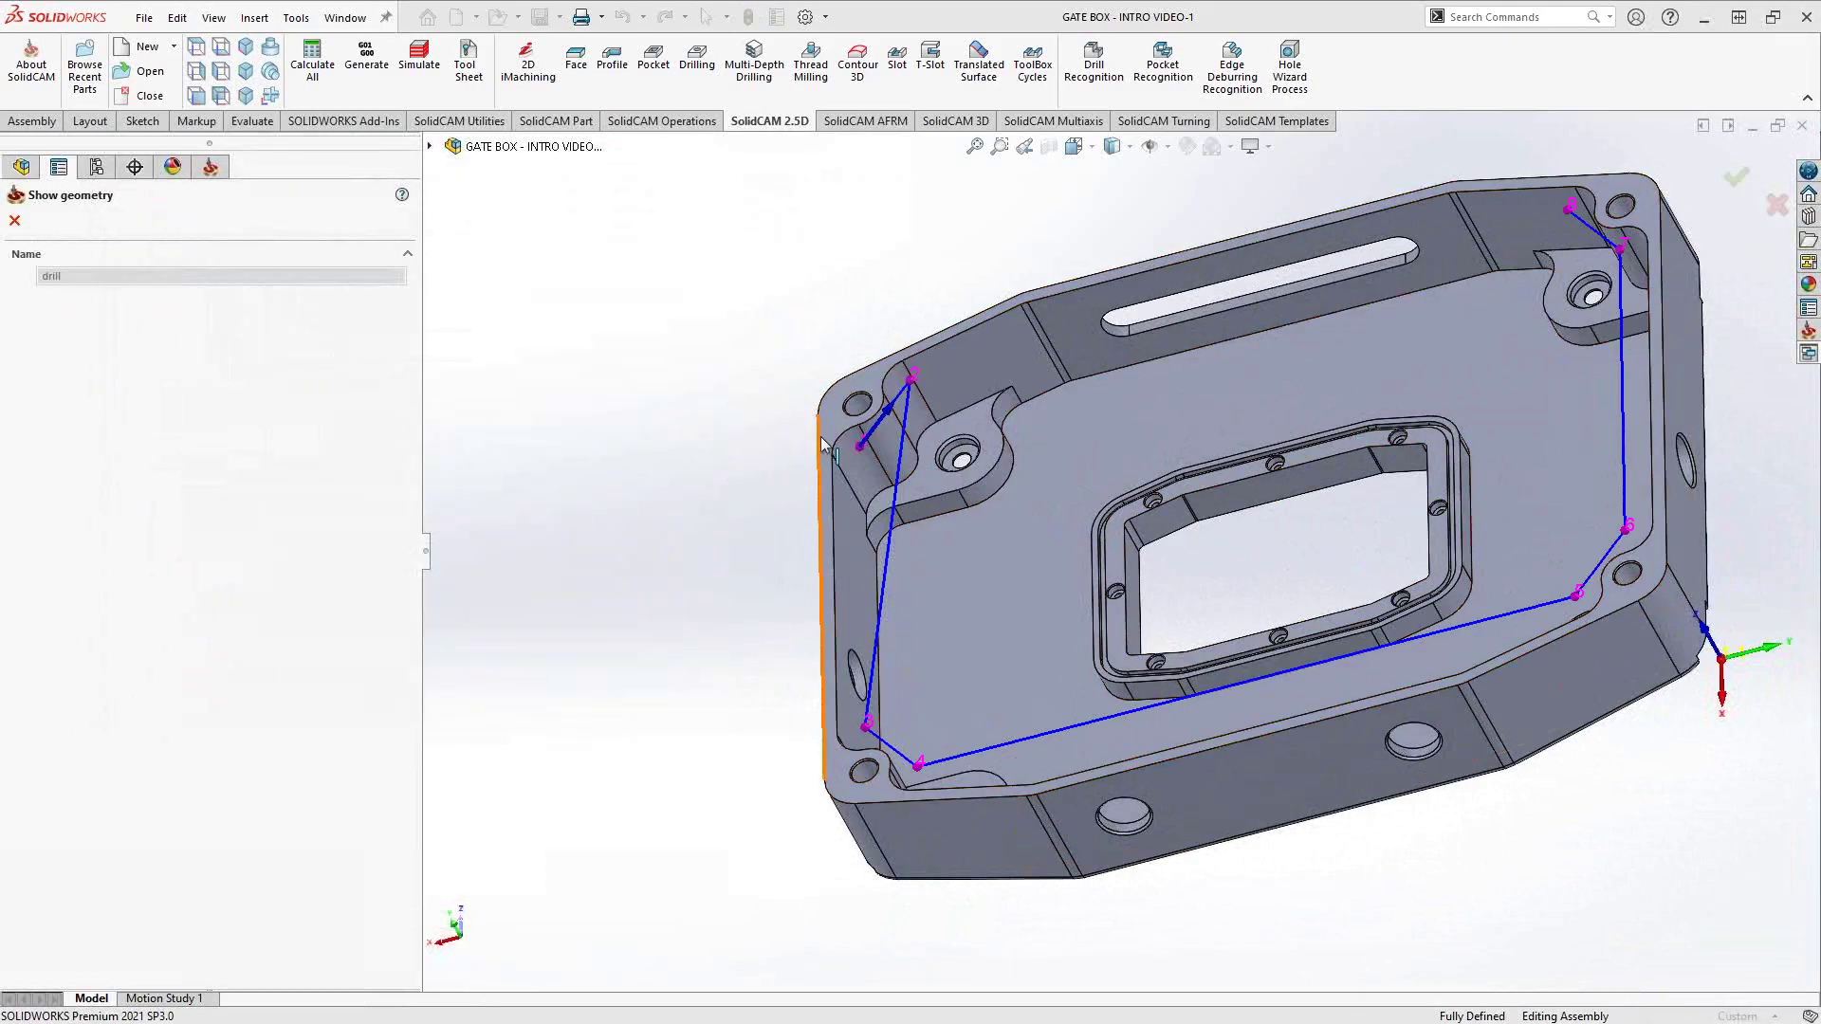
left_click(16, 224)
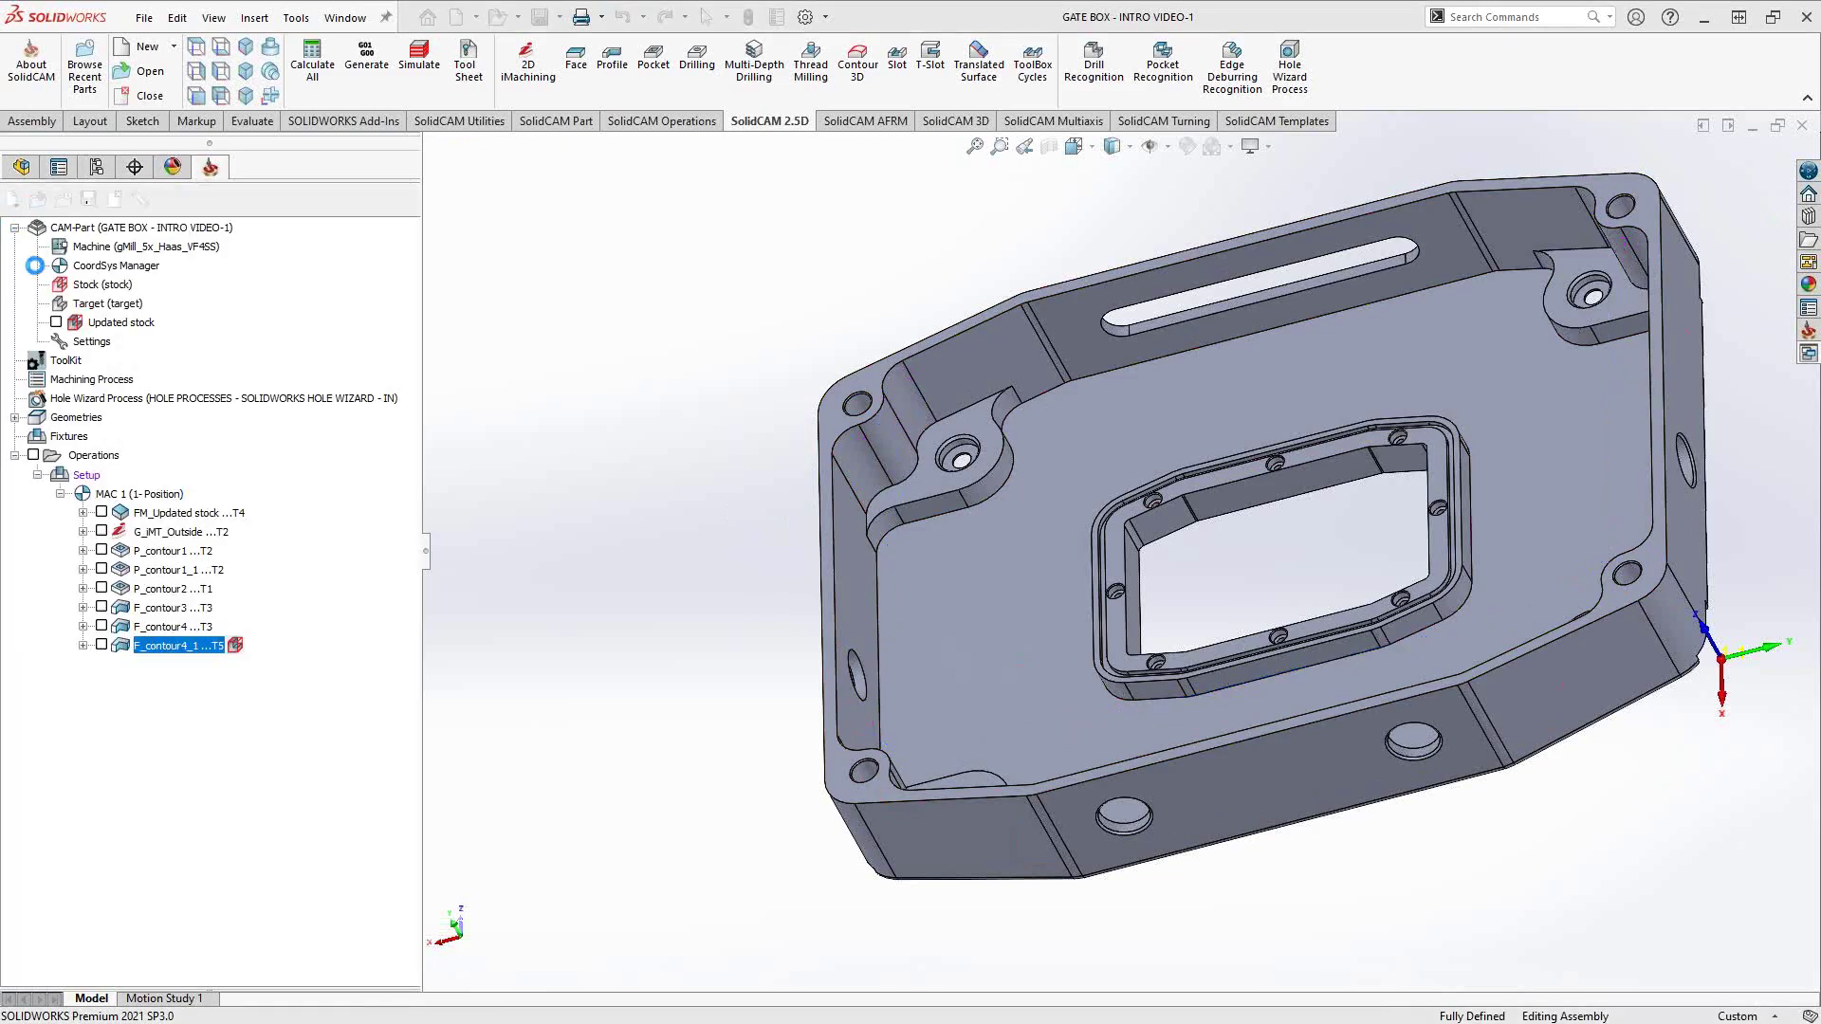
Set the drill point sorting to Advanced and look through the linear and circular sorting patterns.
left_click(193, 336)
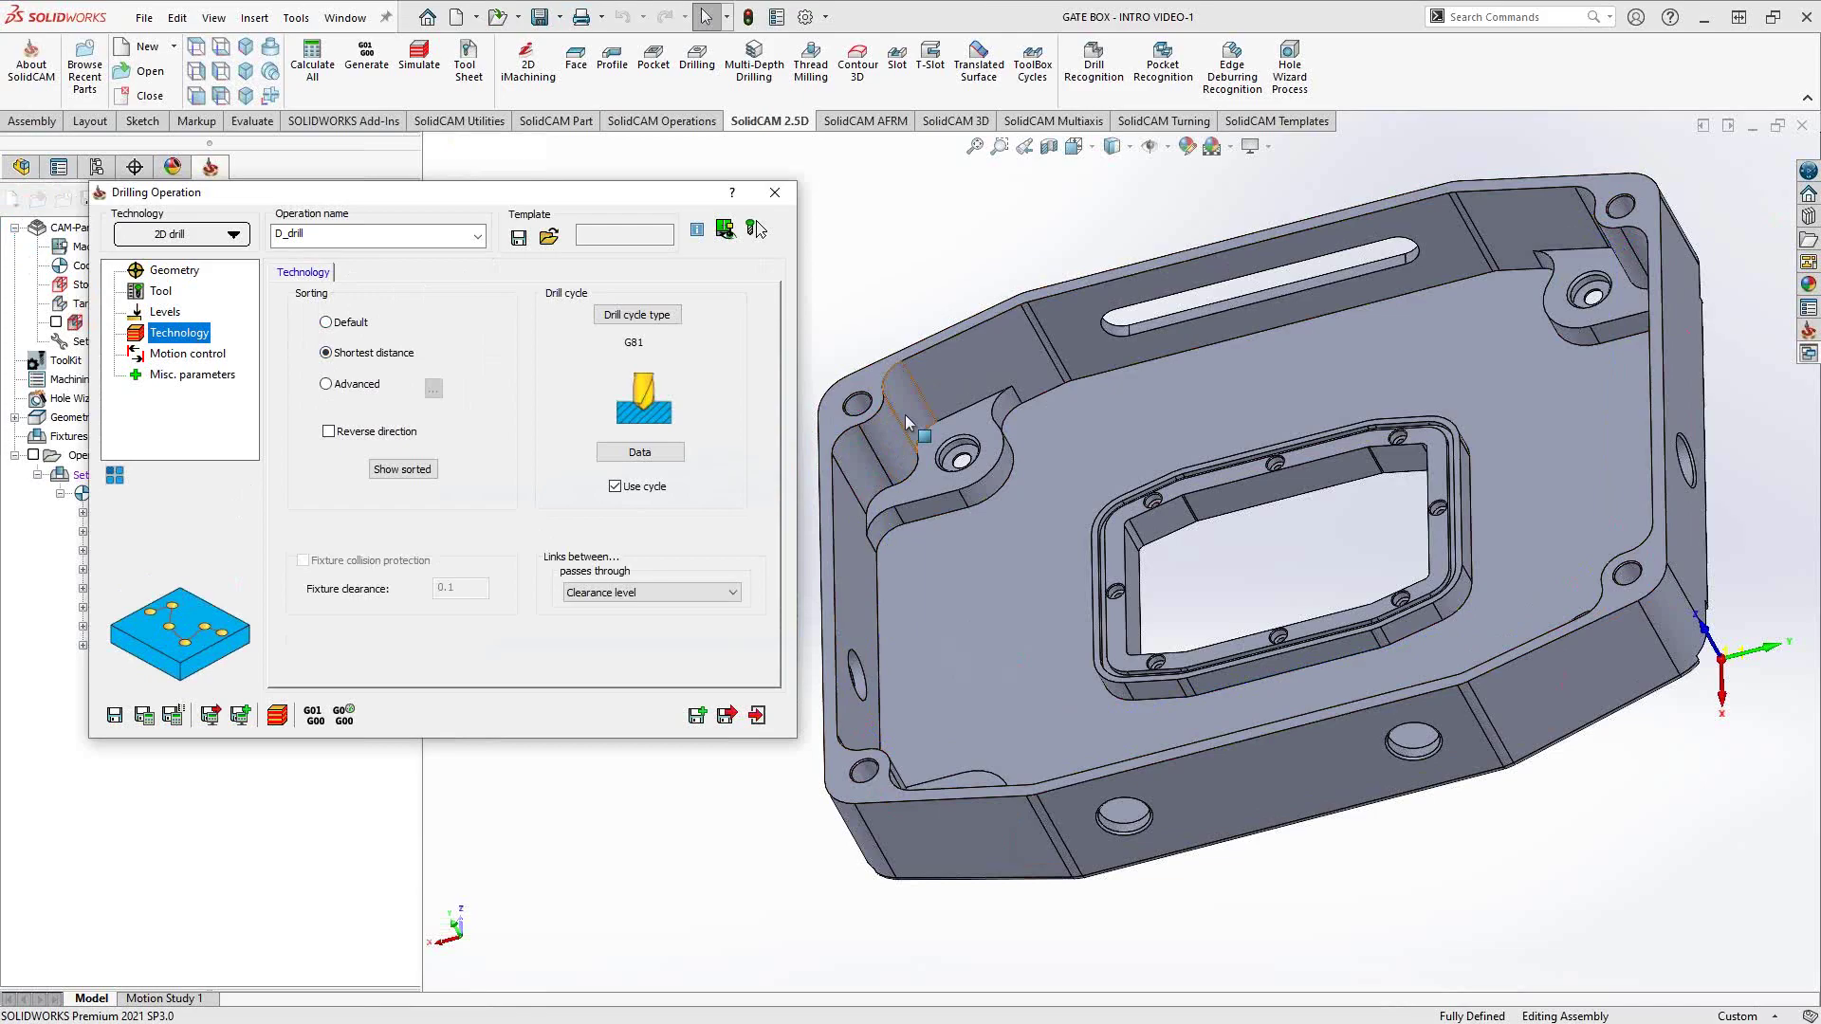
left_click(350, 391)
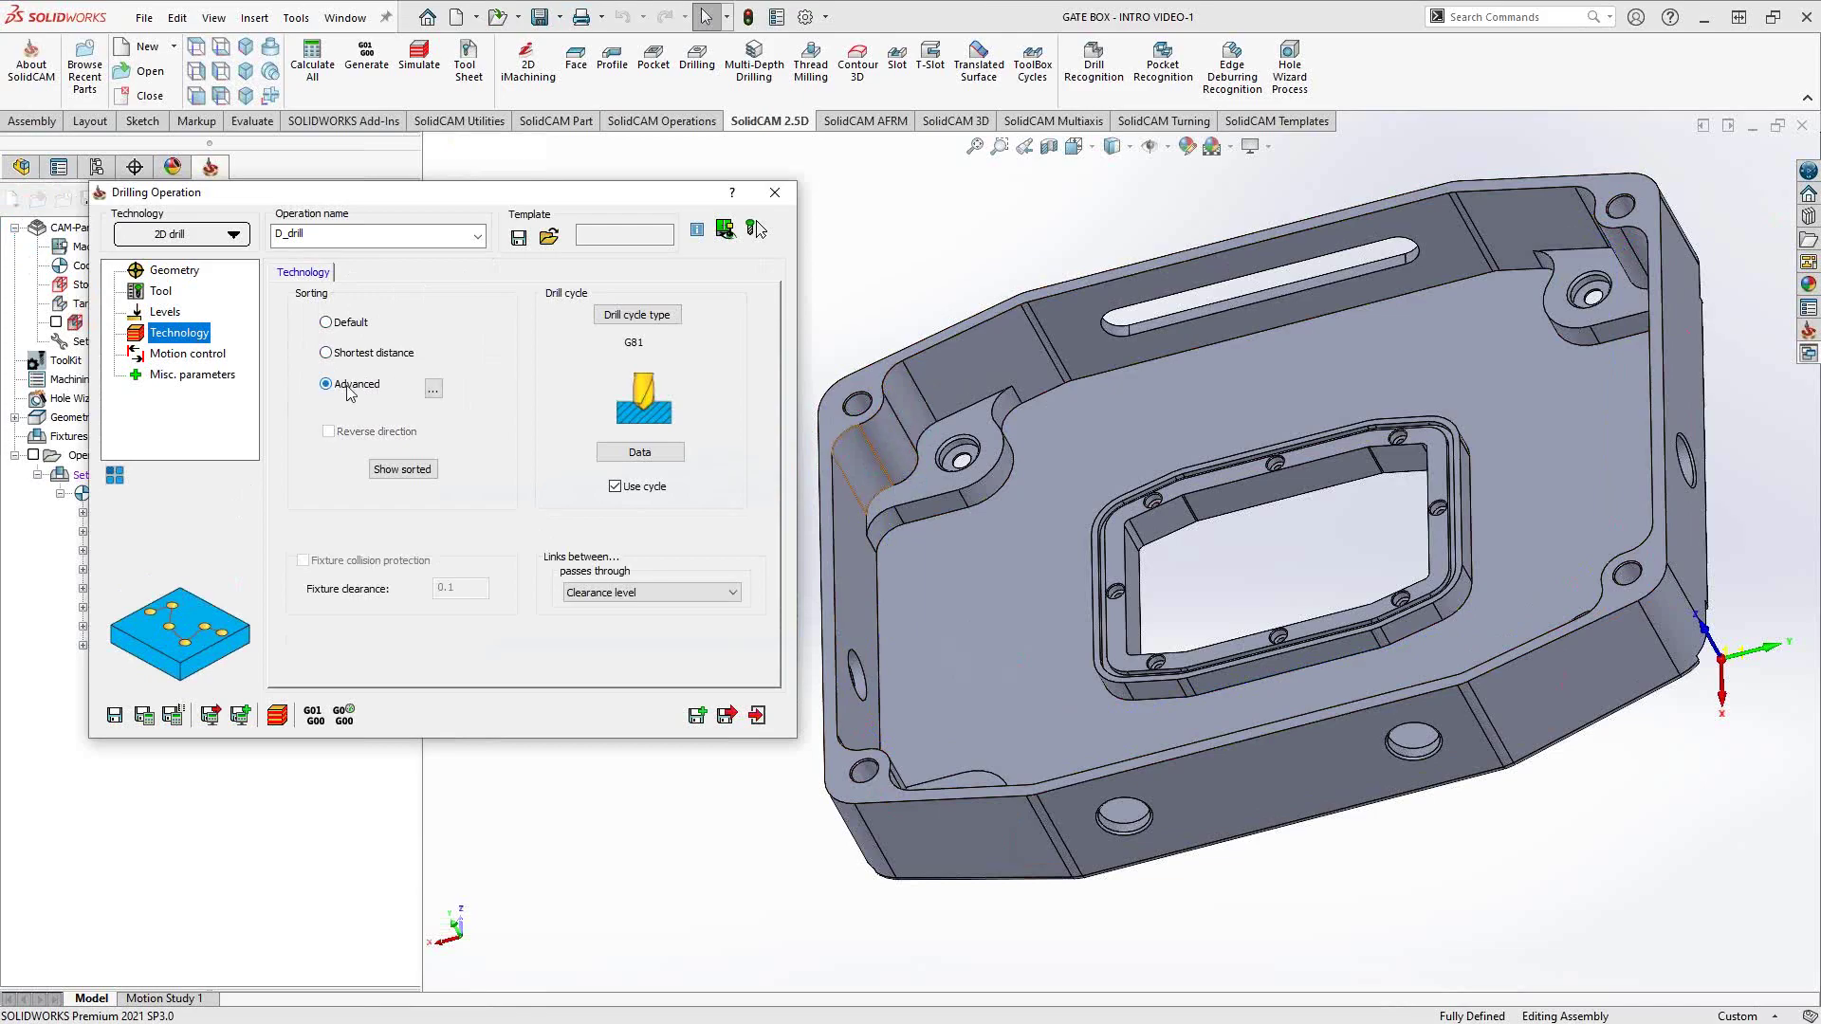
left_click(434, 389)
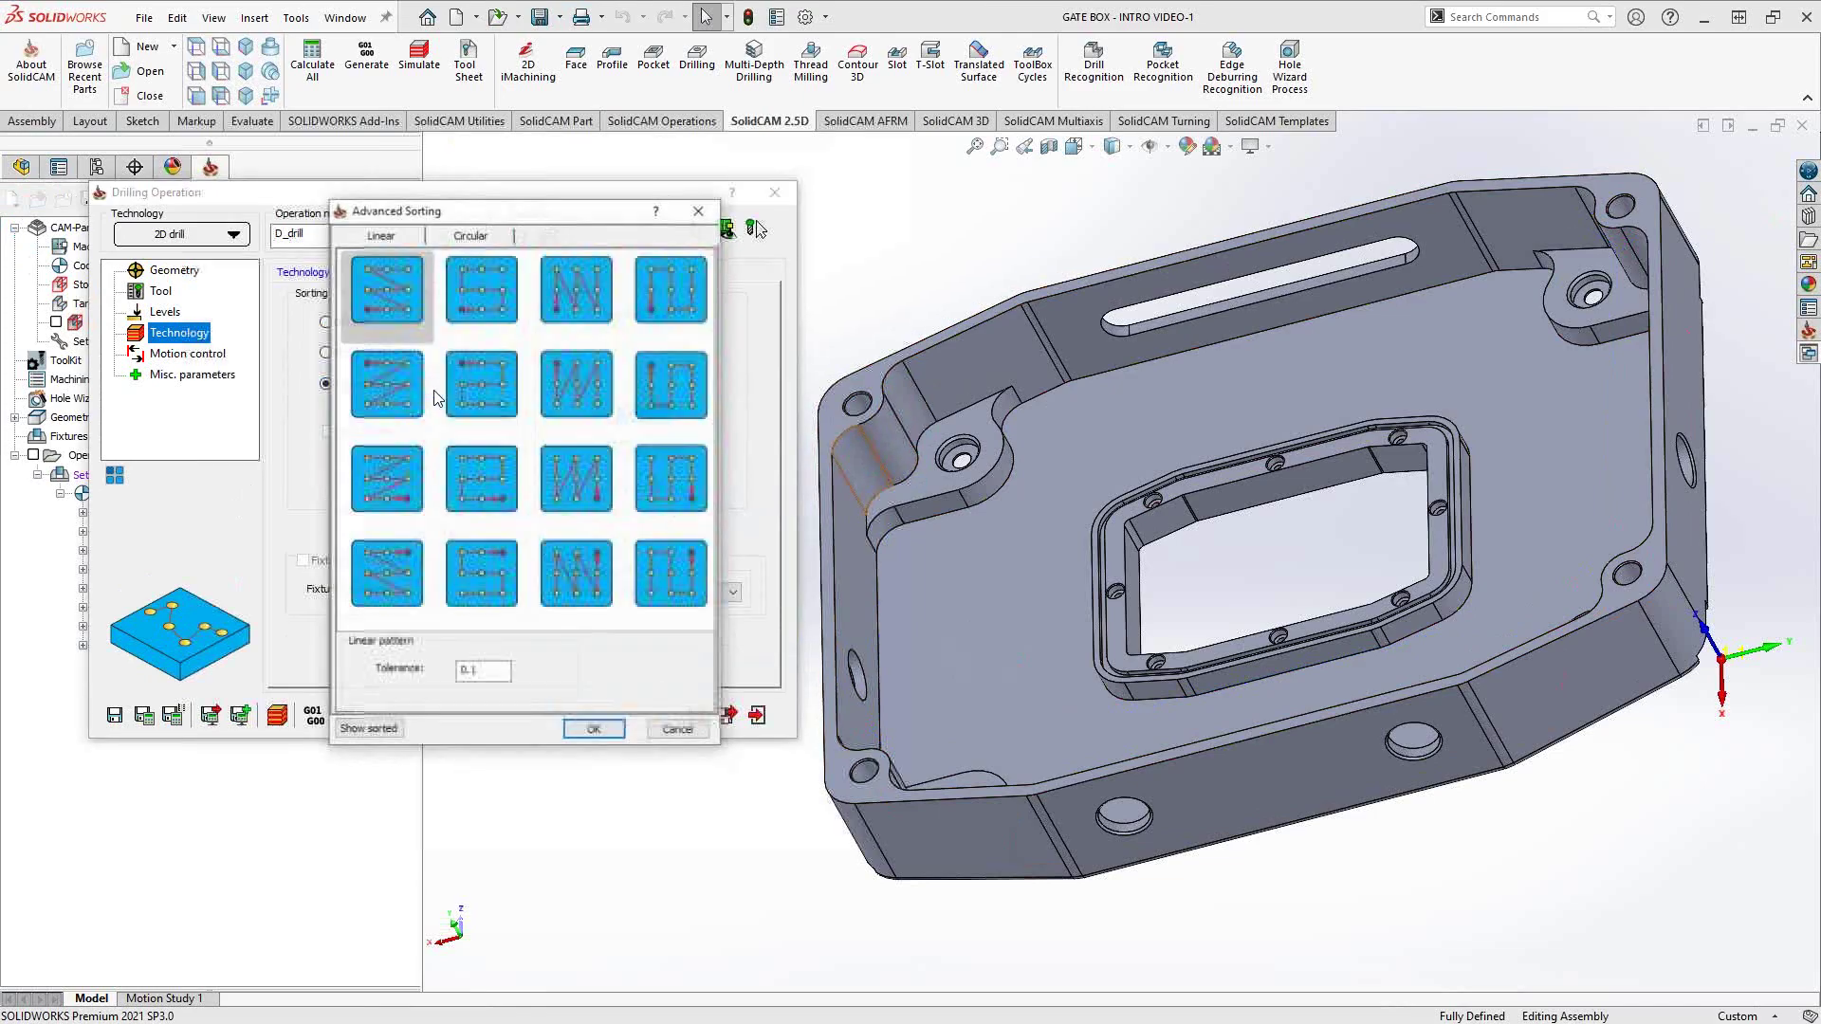
left_click(464, 237)
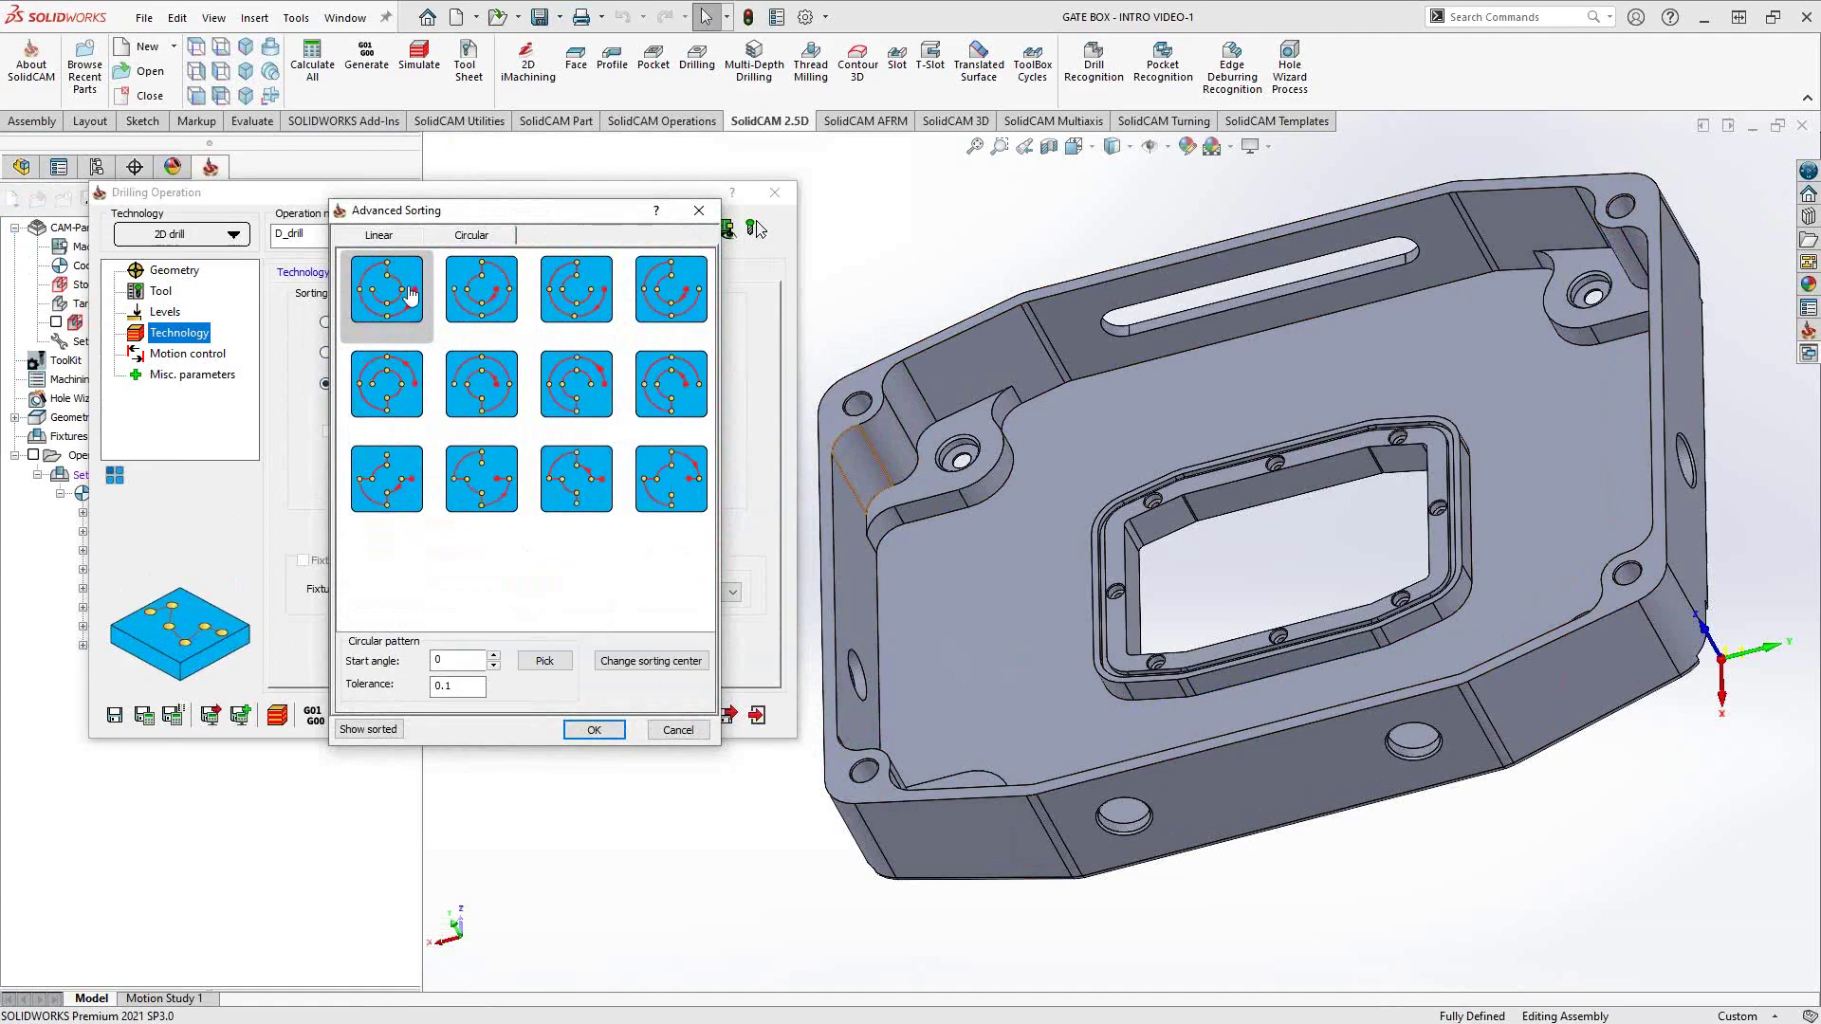
left_click(595, 731)
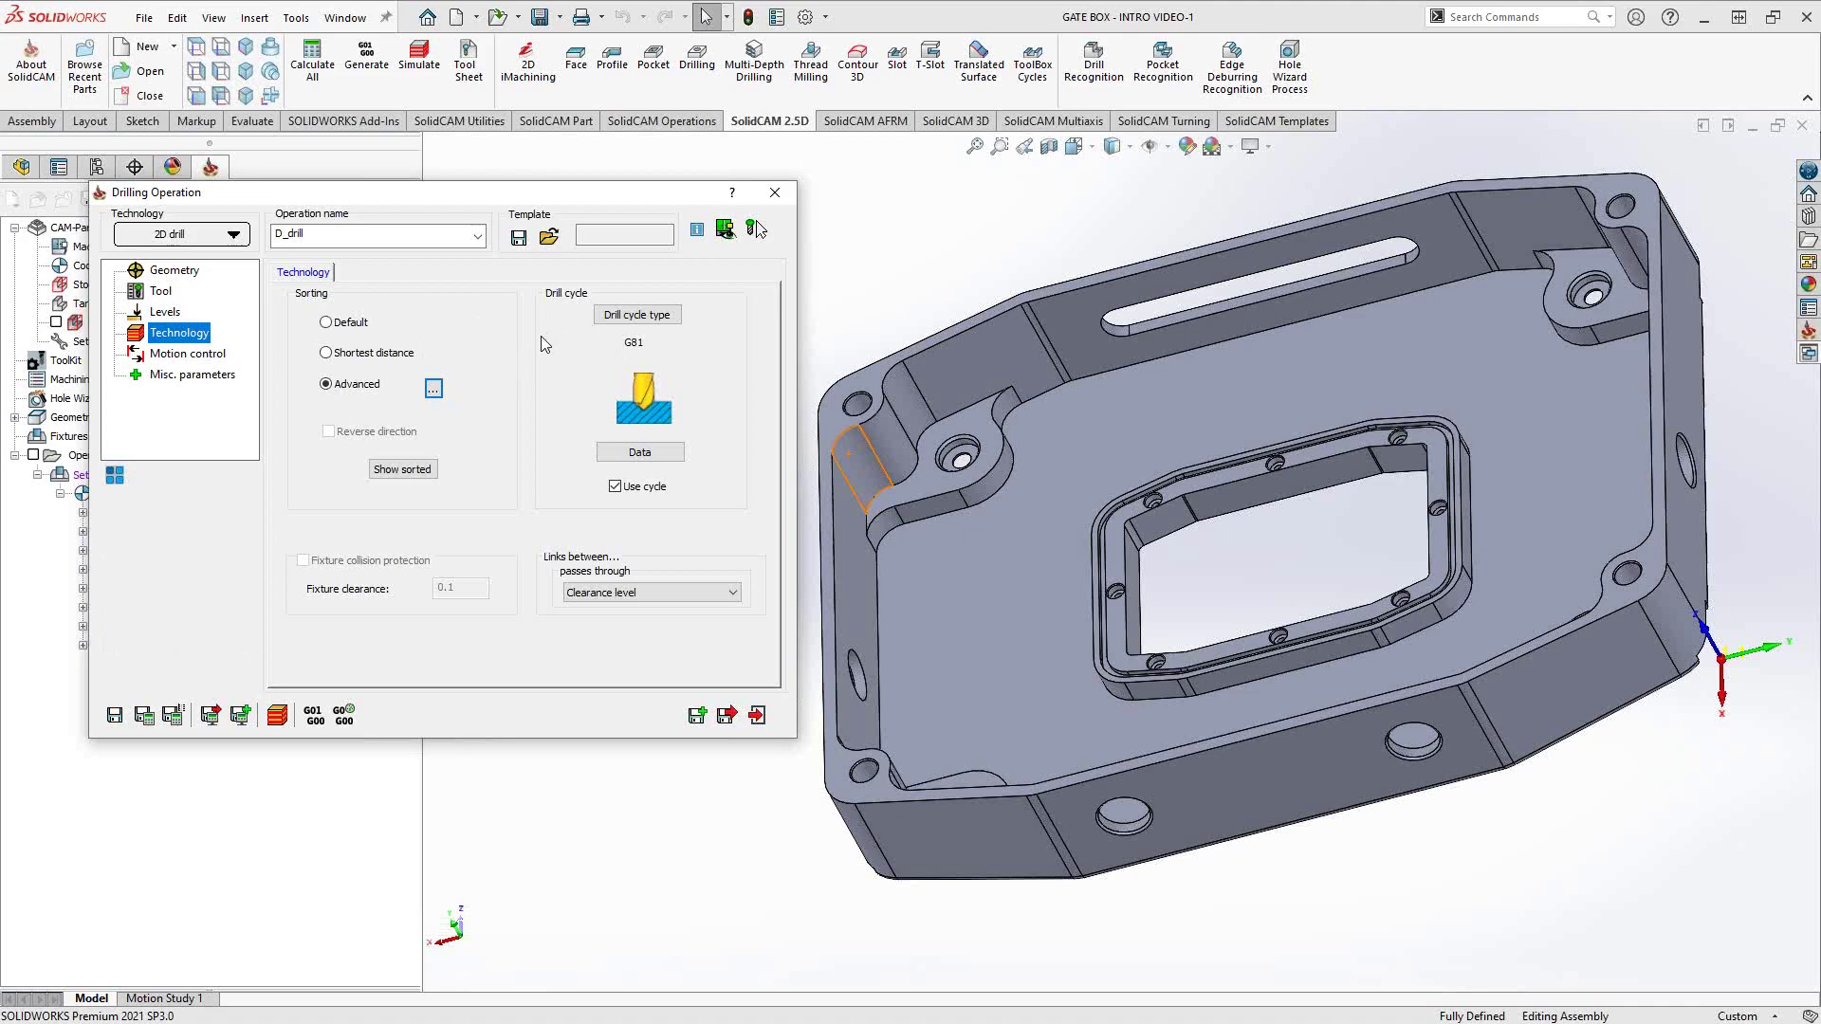
Try the G83 drill cycle, examine its drill options without changing them, and return the cycle type to G81.
left_click(607, 316)
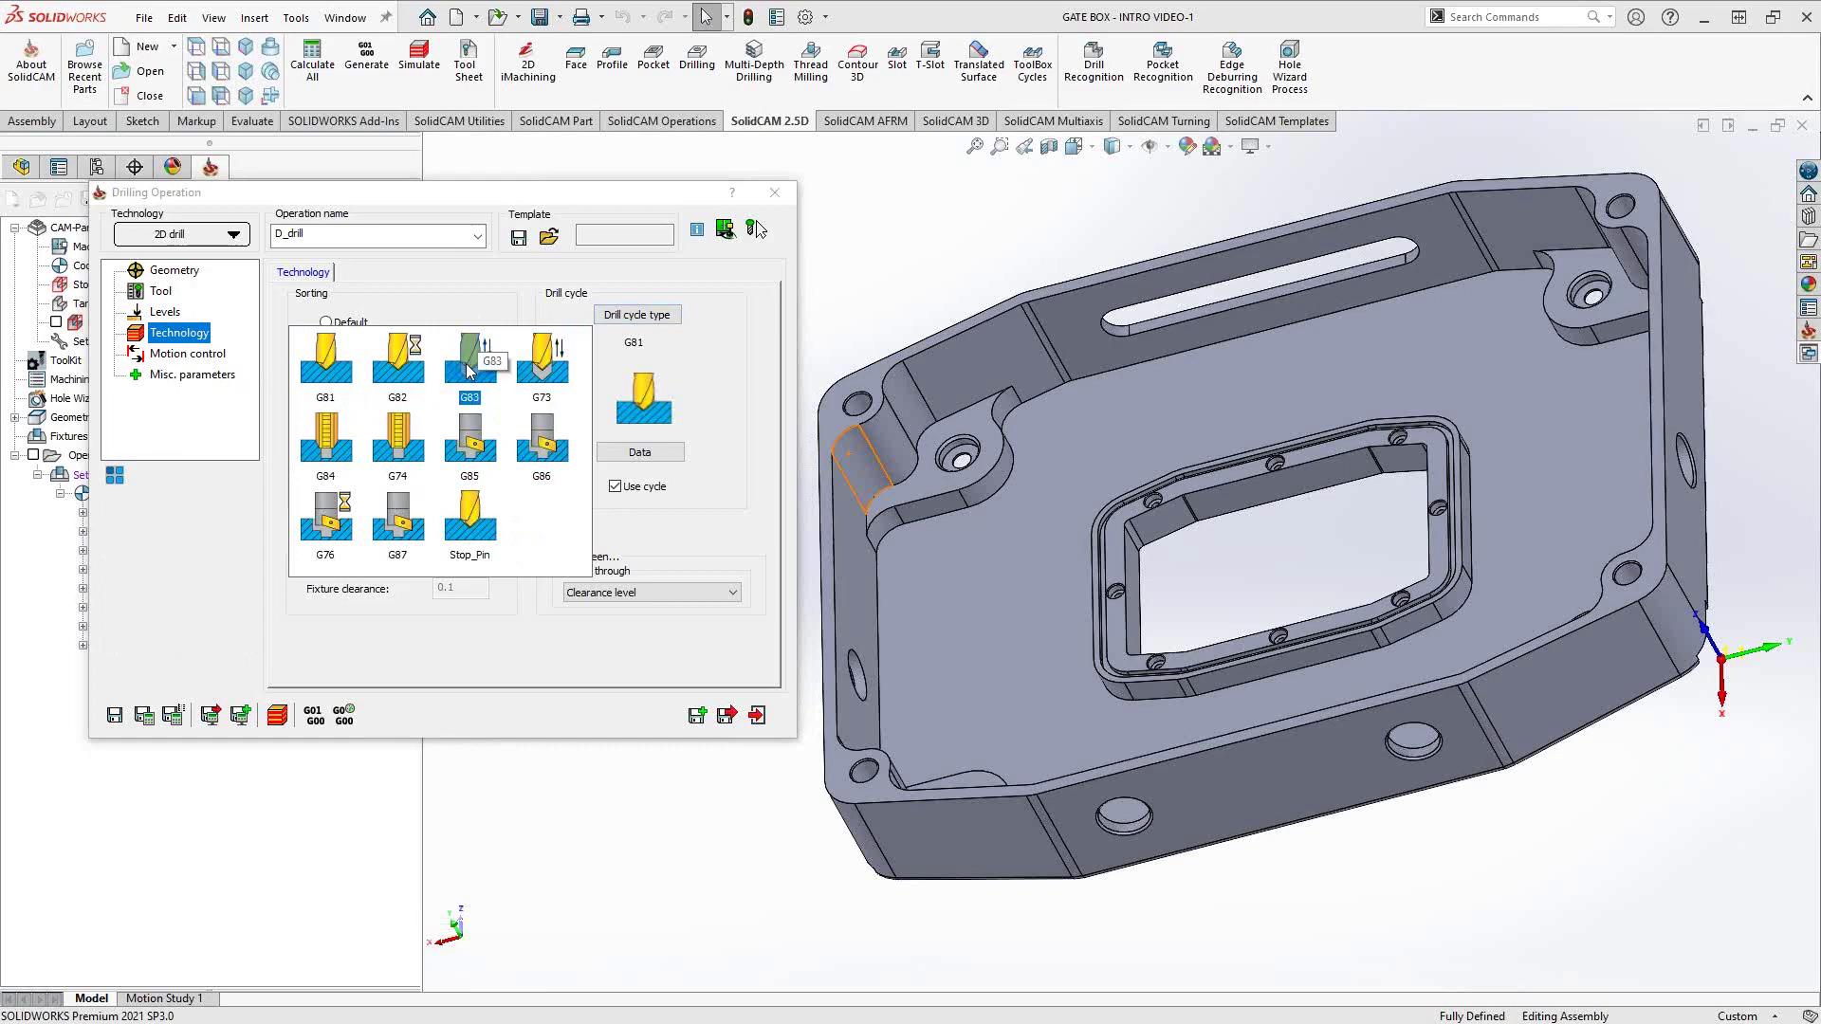
left_click(338, 353)
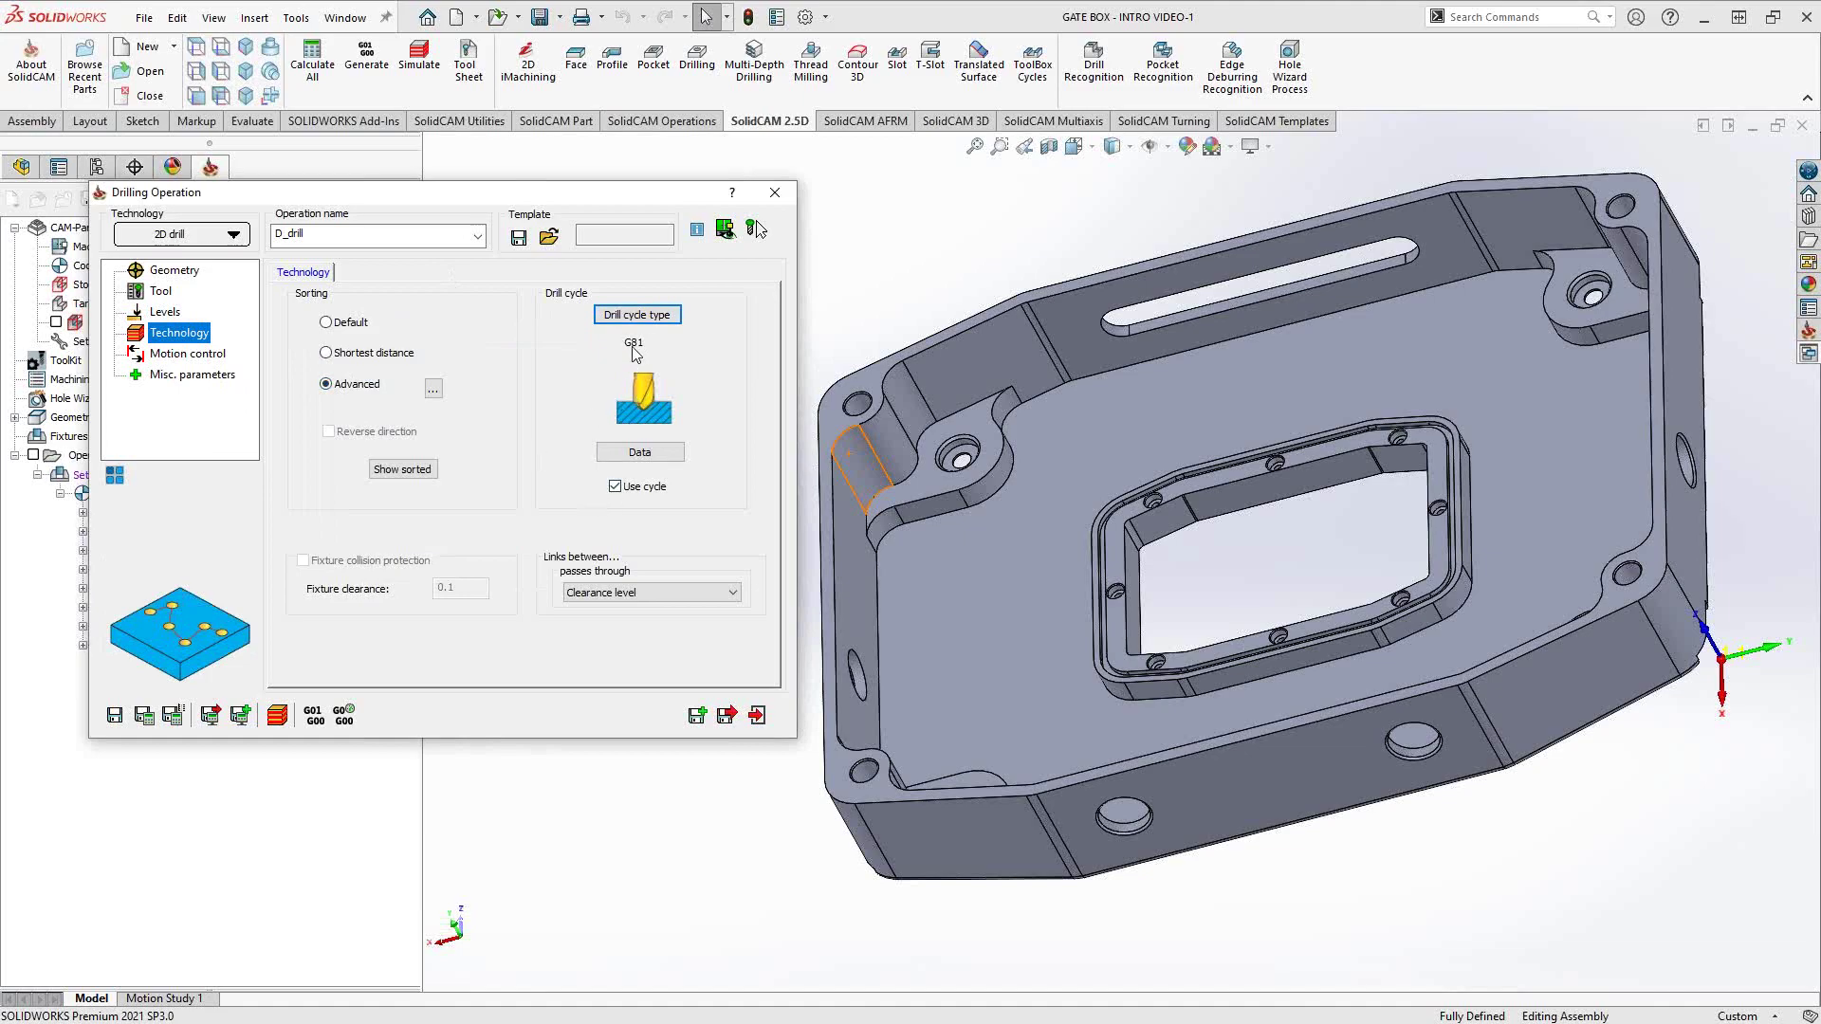
left_click(636, 313)
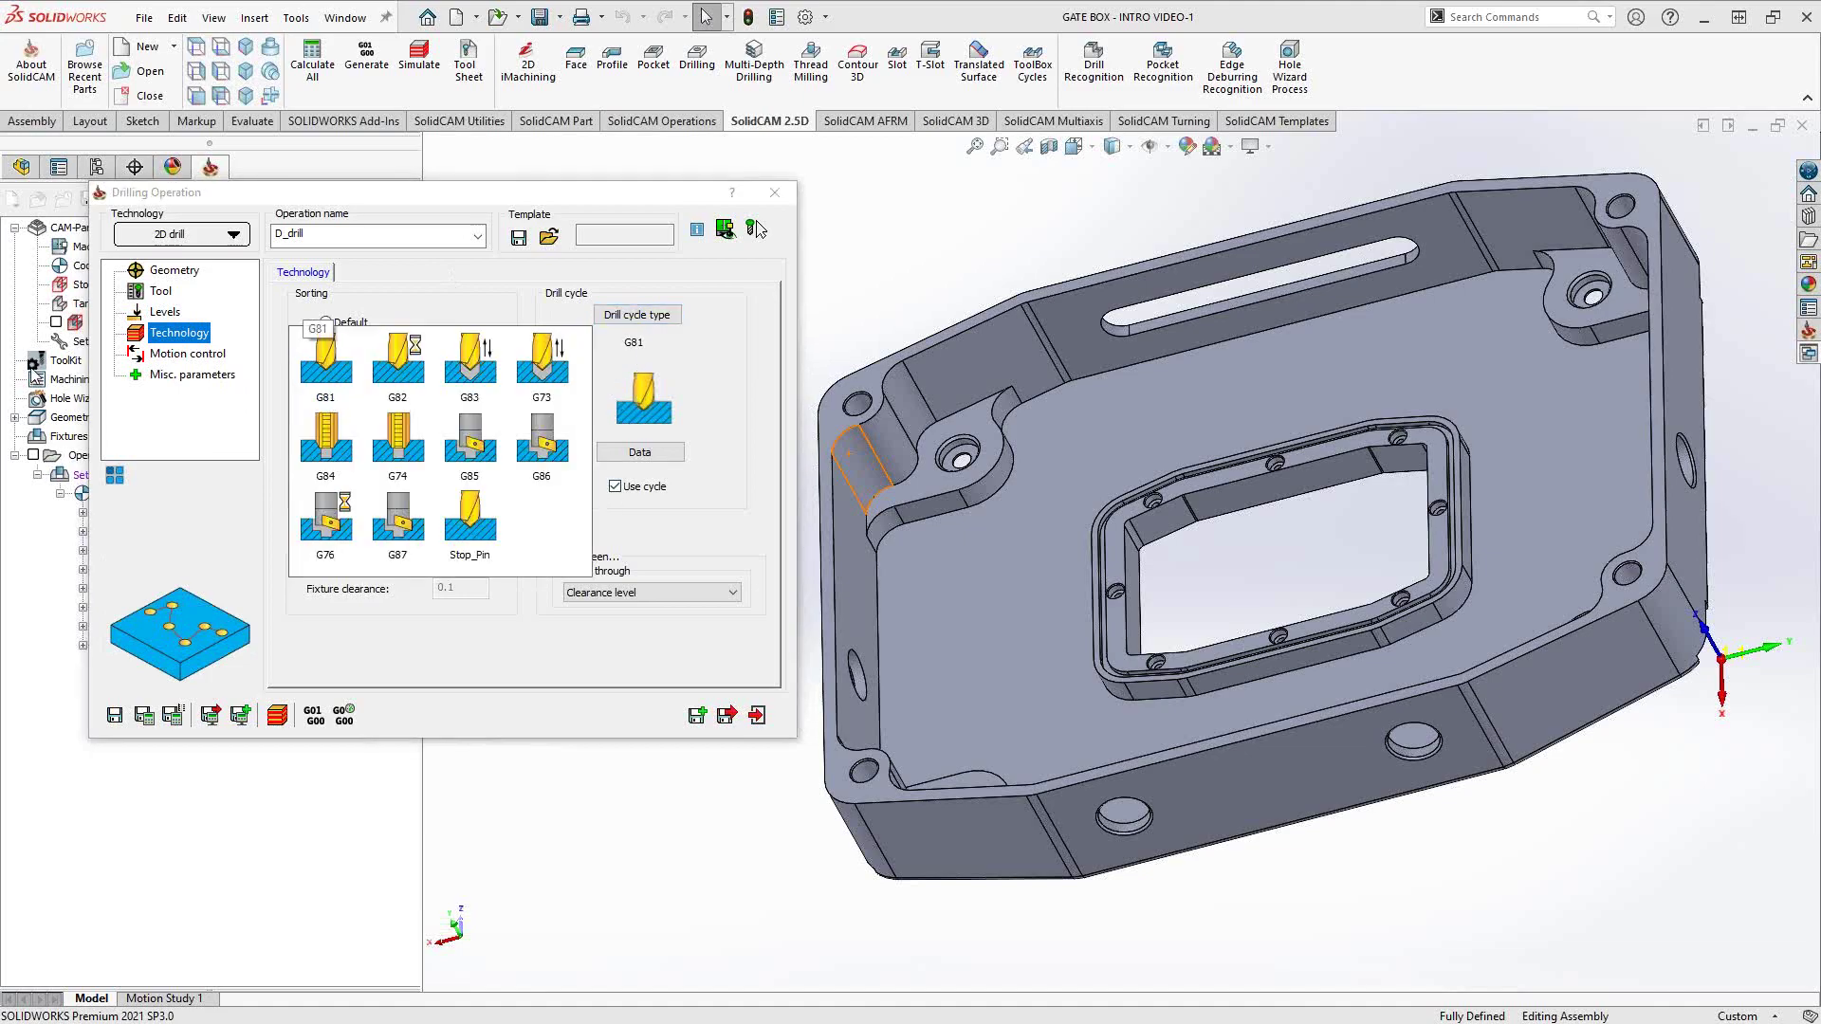
left_click(467, 370)
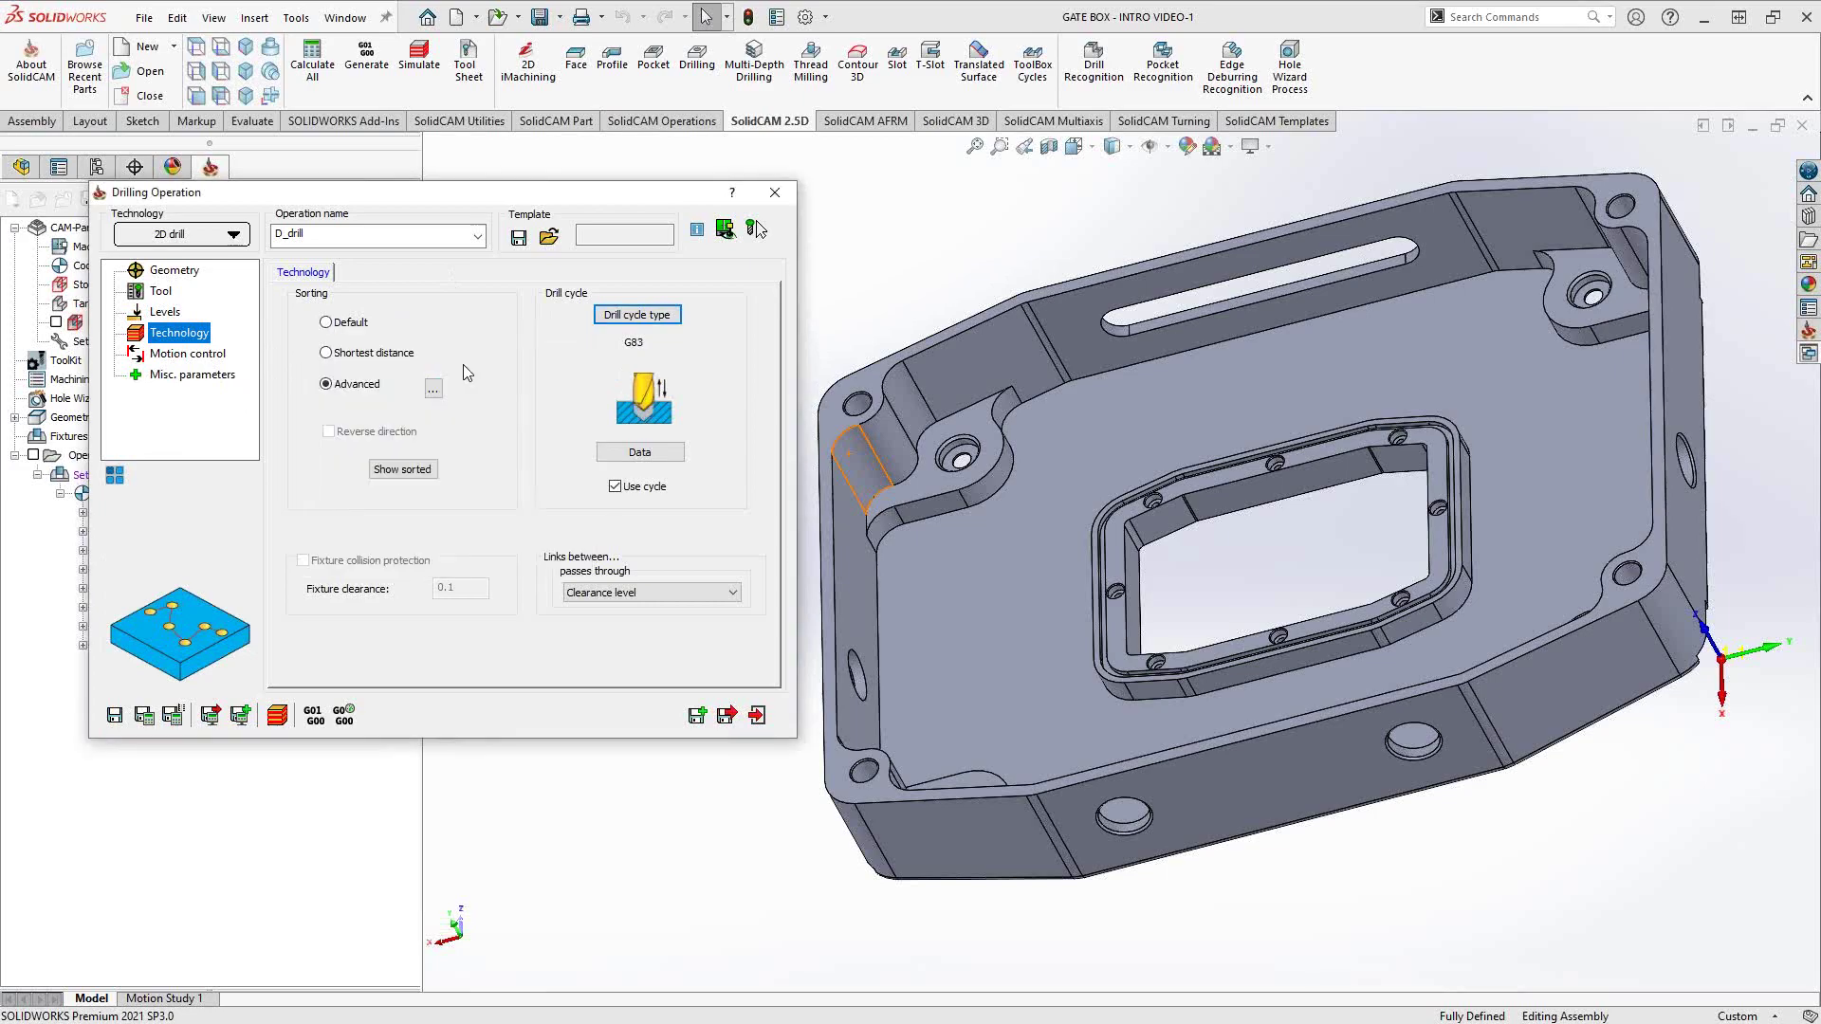
left_click(640, 452)
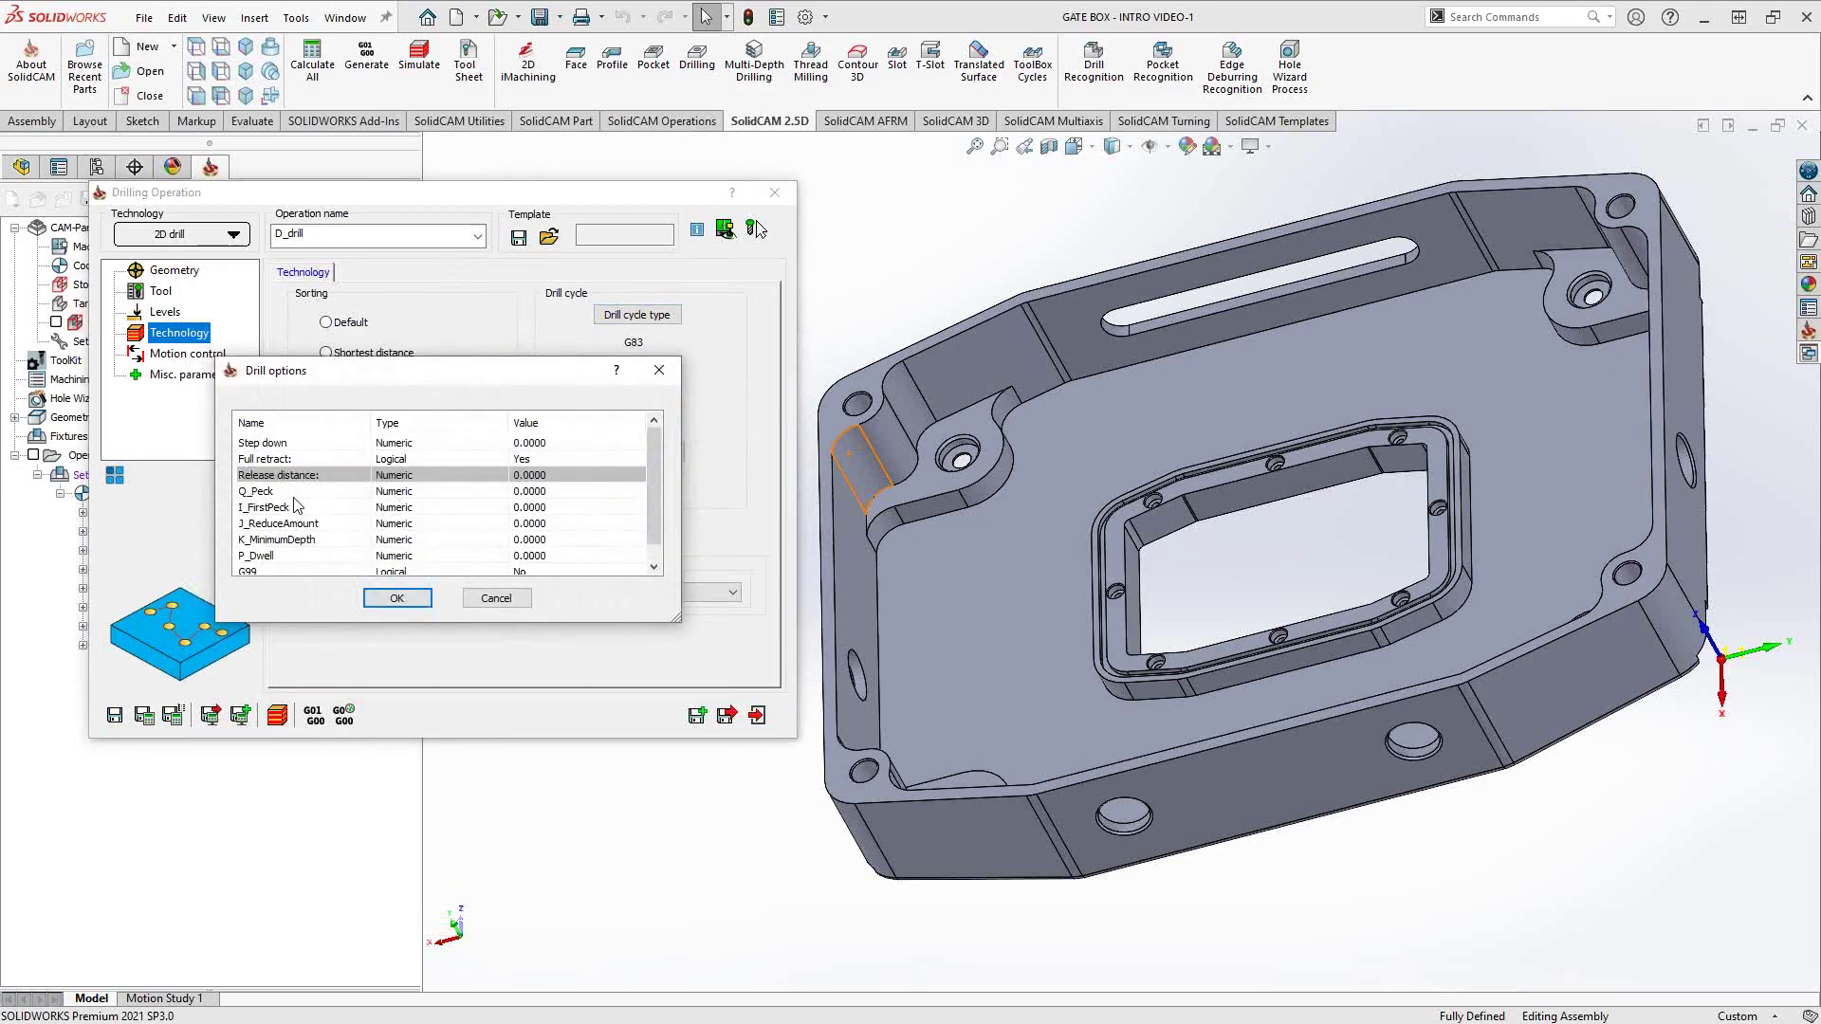
left_click(497, 599)
left_click(666, 316)
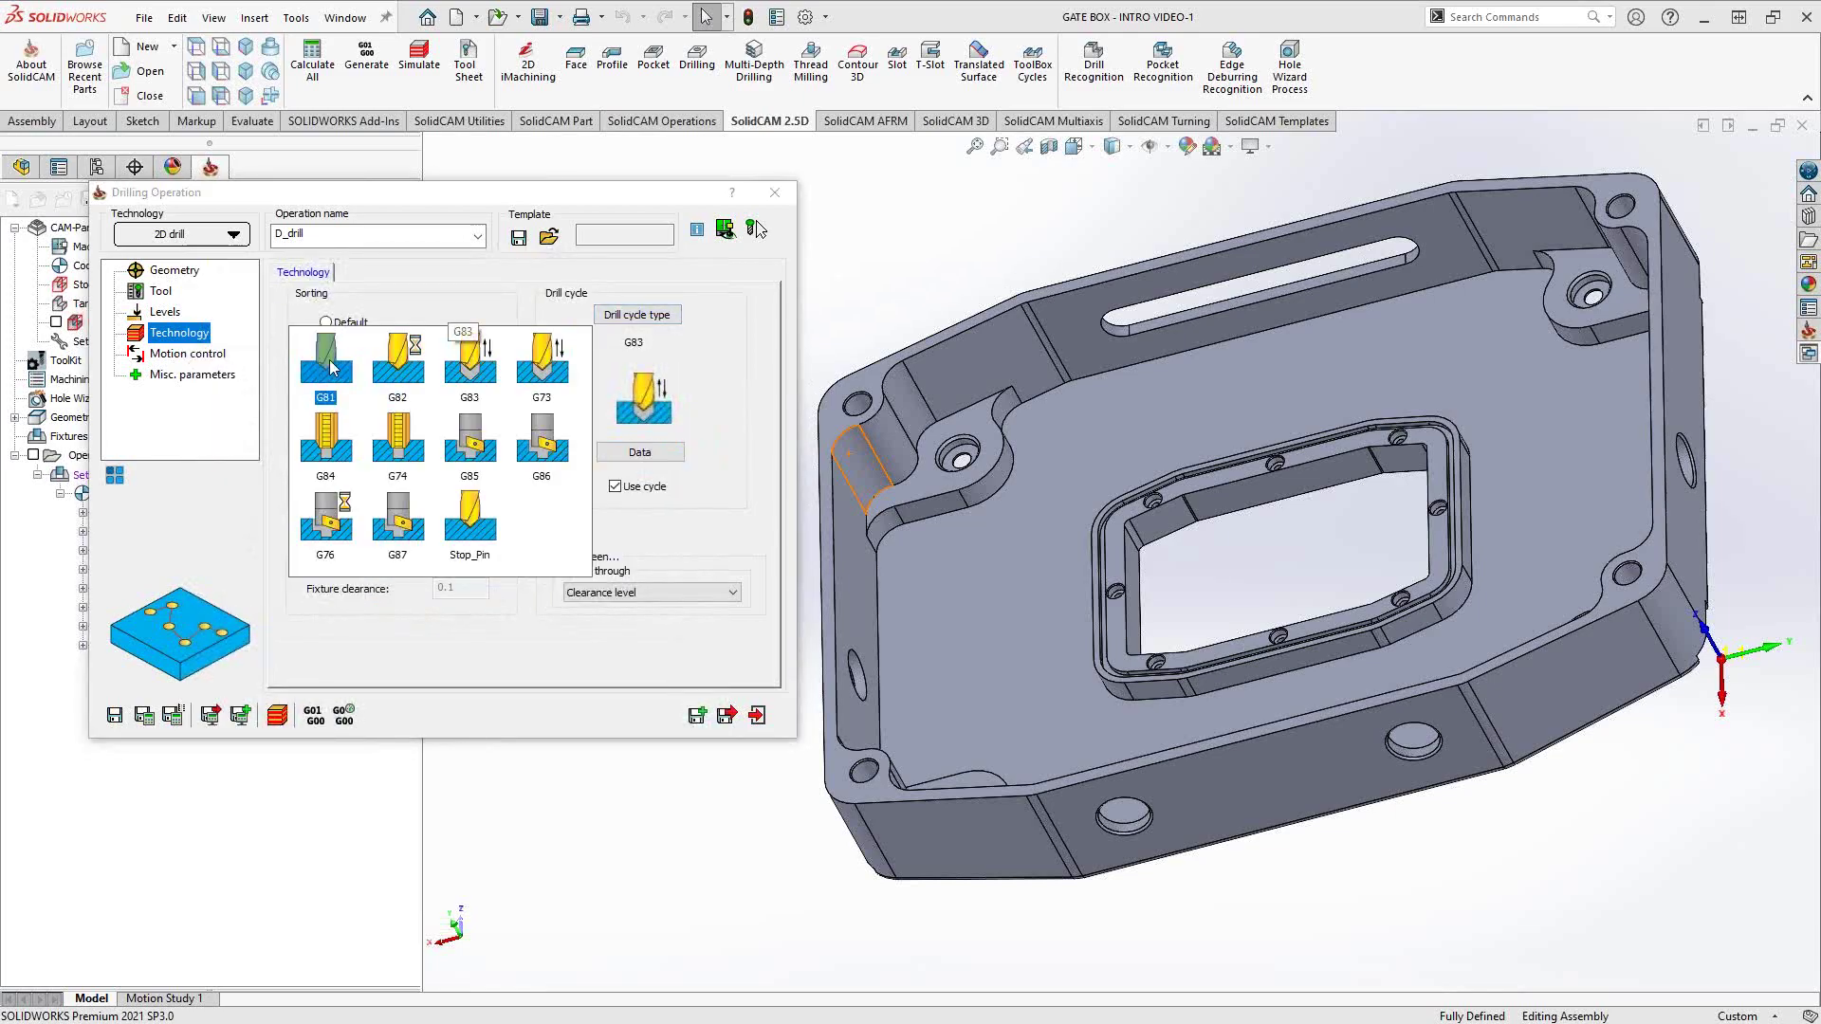
left_click(327, 365)
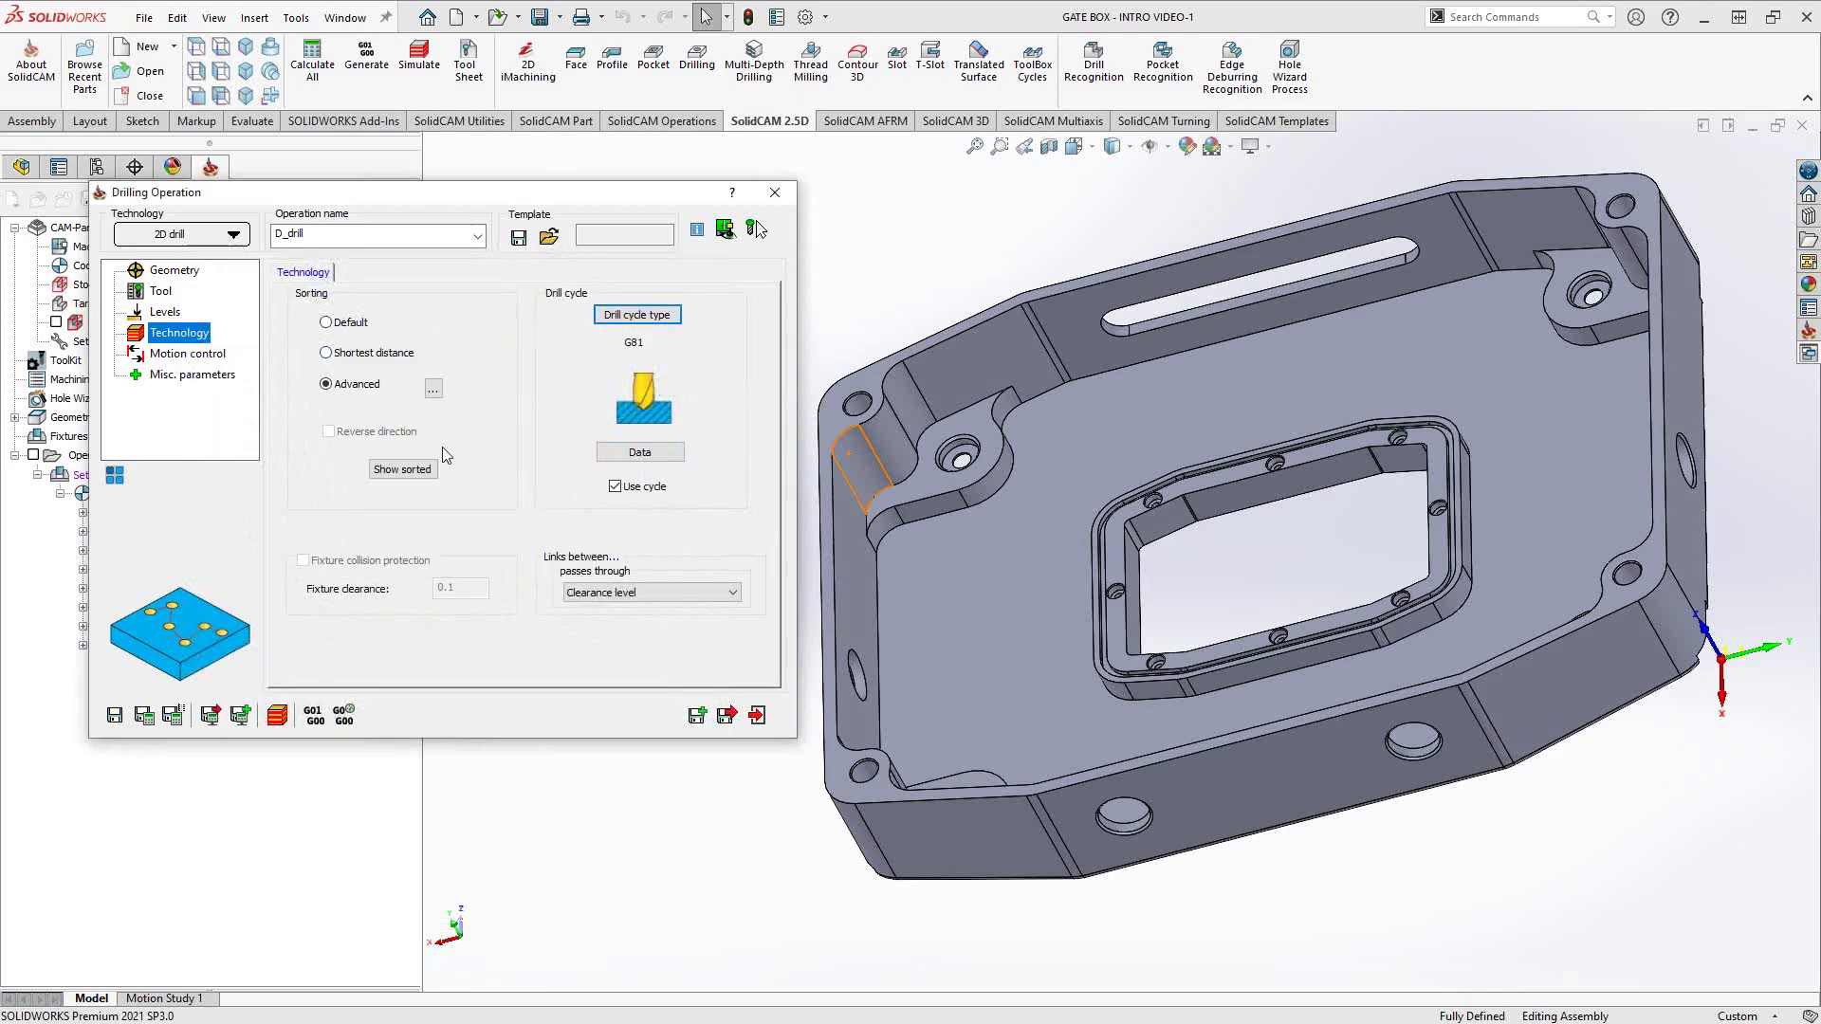
Save and calculate the drilling operation with Advanced sorting, and examine the toolpath on the gate box.
left_click(144, 716)
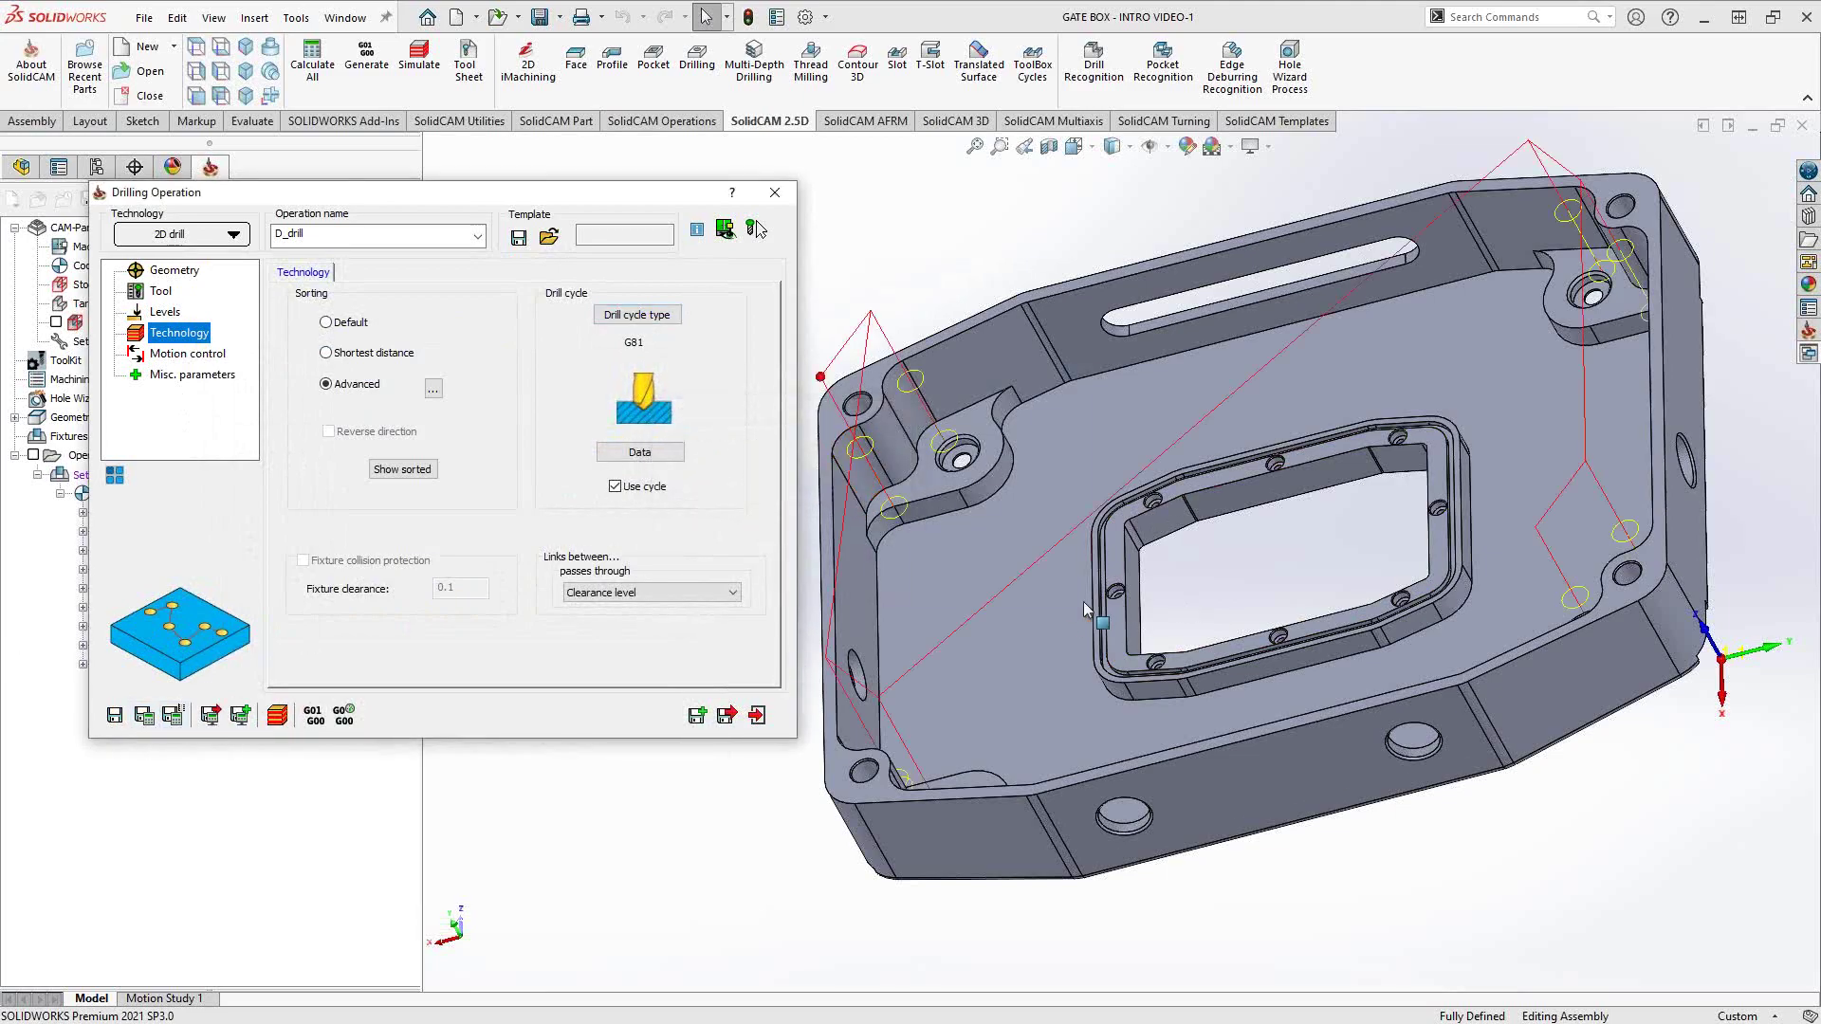
middle_click_drag(1084, 605, 1219, 537)
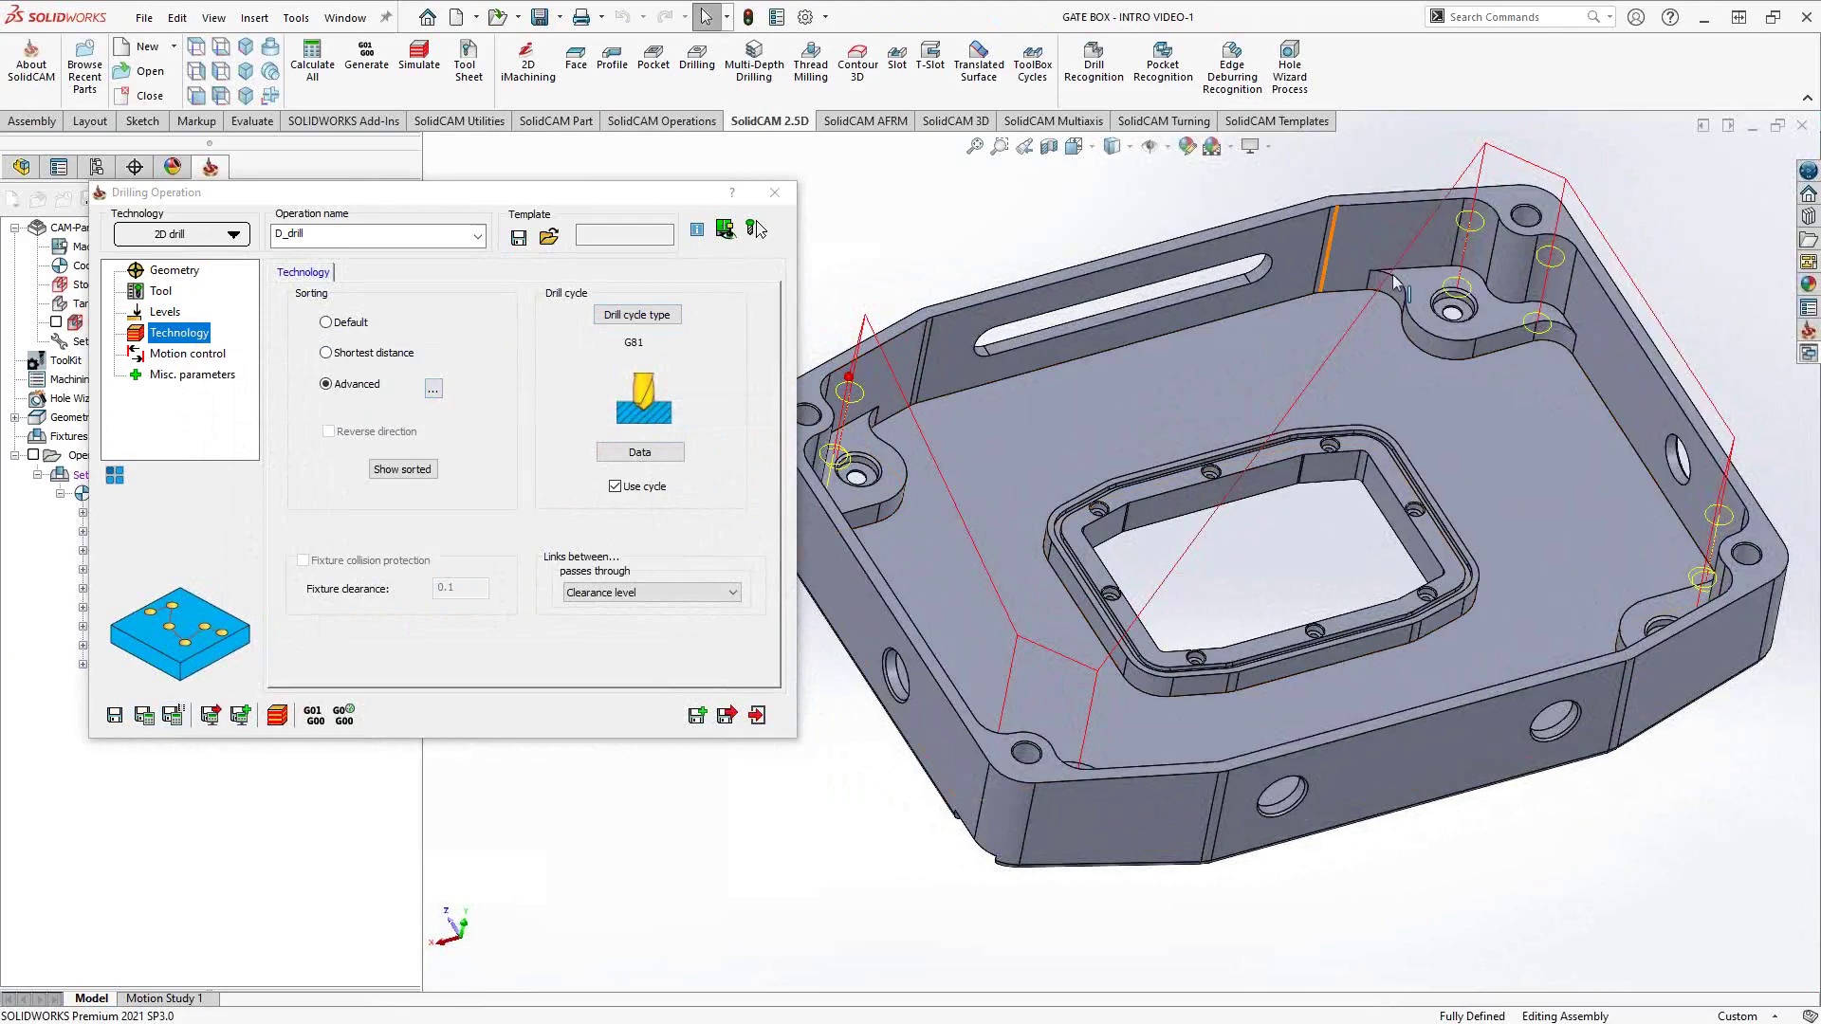
Try the linear sorting pattern that runs back and forth along horizontal rows from the lower-left point, and recalculate the drill toolpath.
left_click(434, 391)
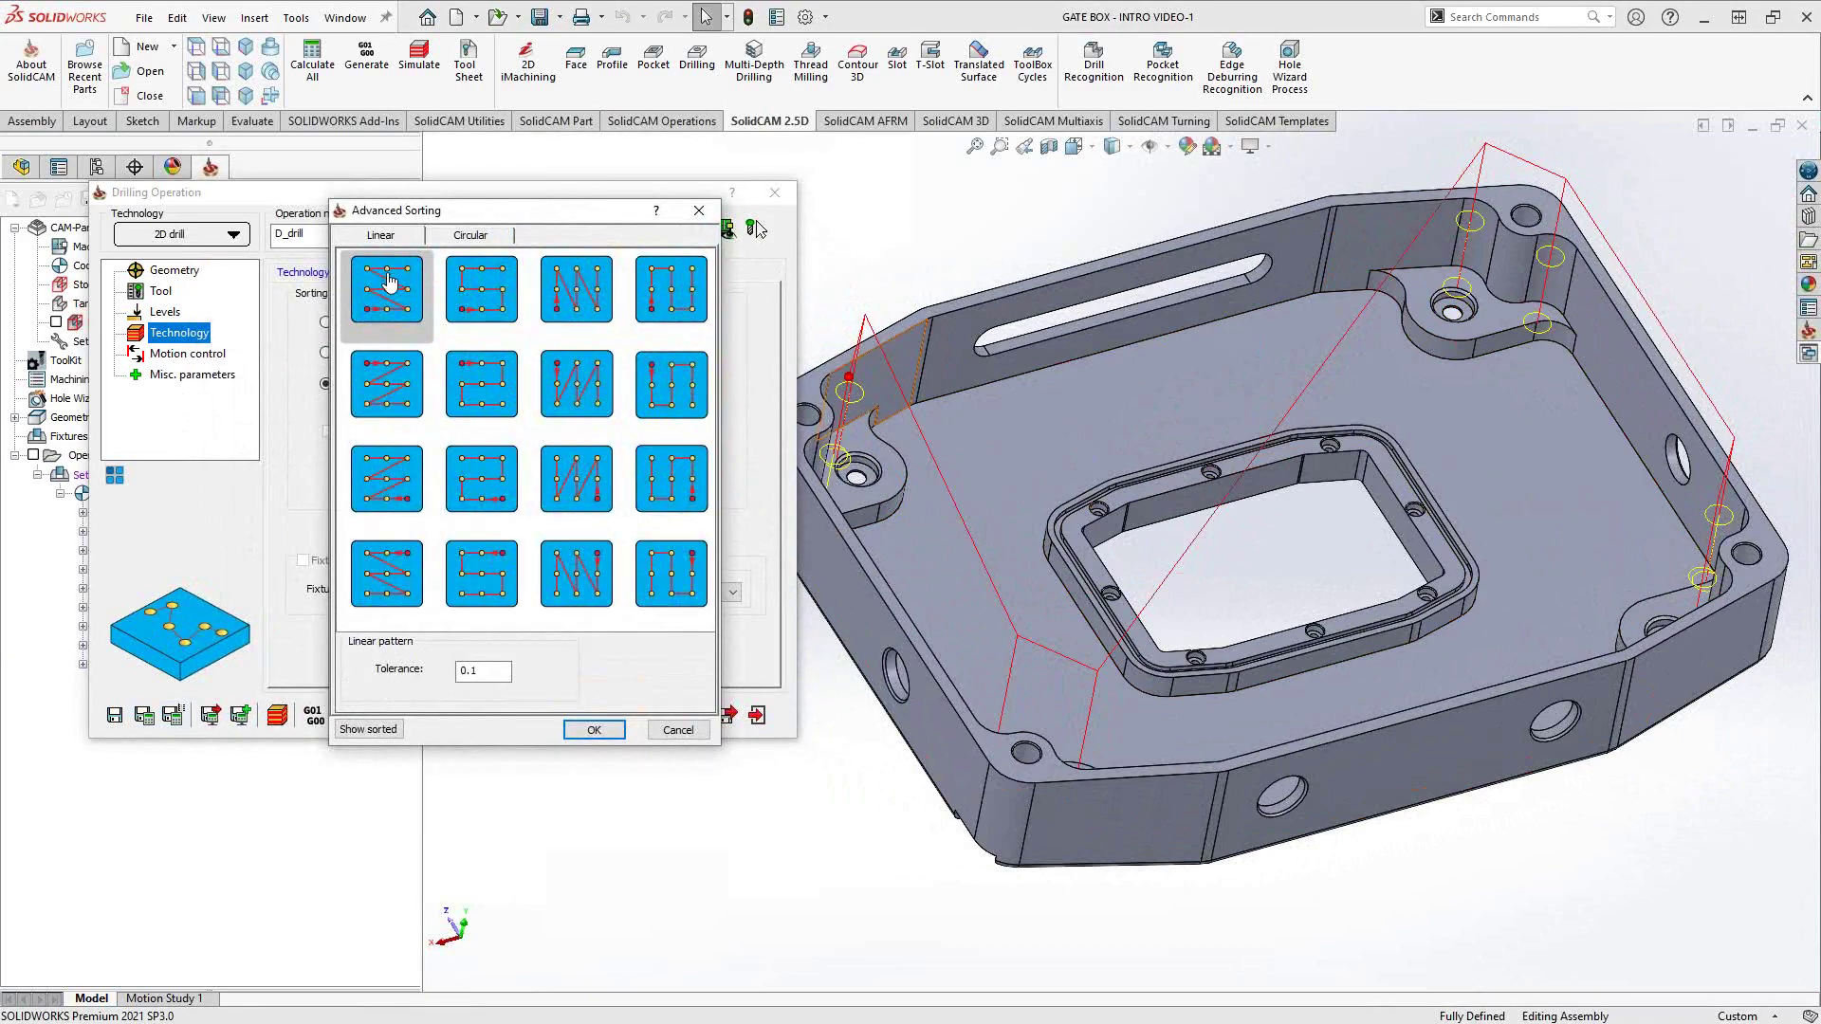
left_click(462, 297)
left_click(594, 730)
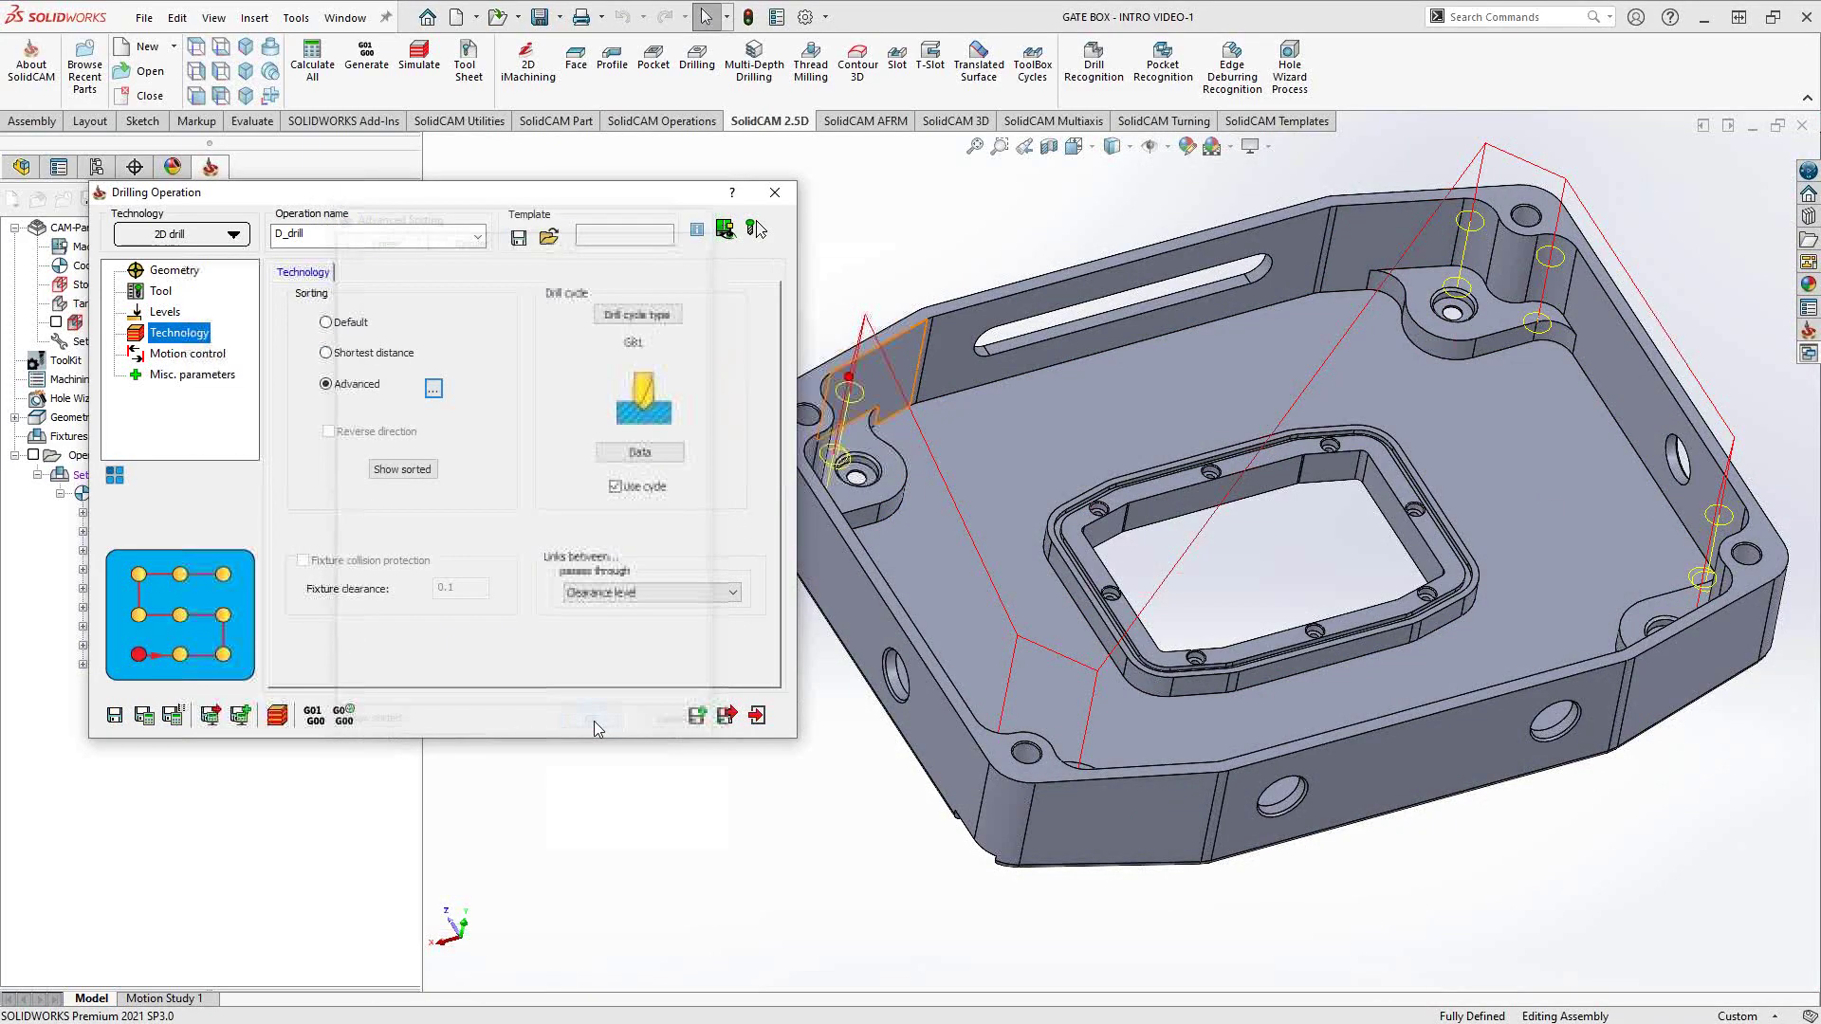
left_click(144, 716)
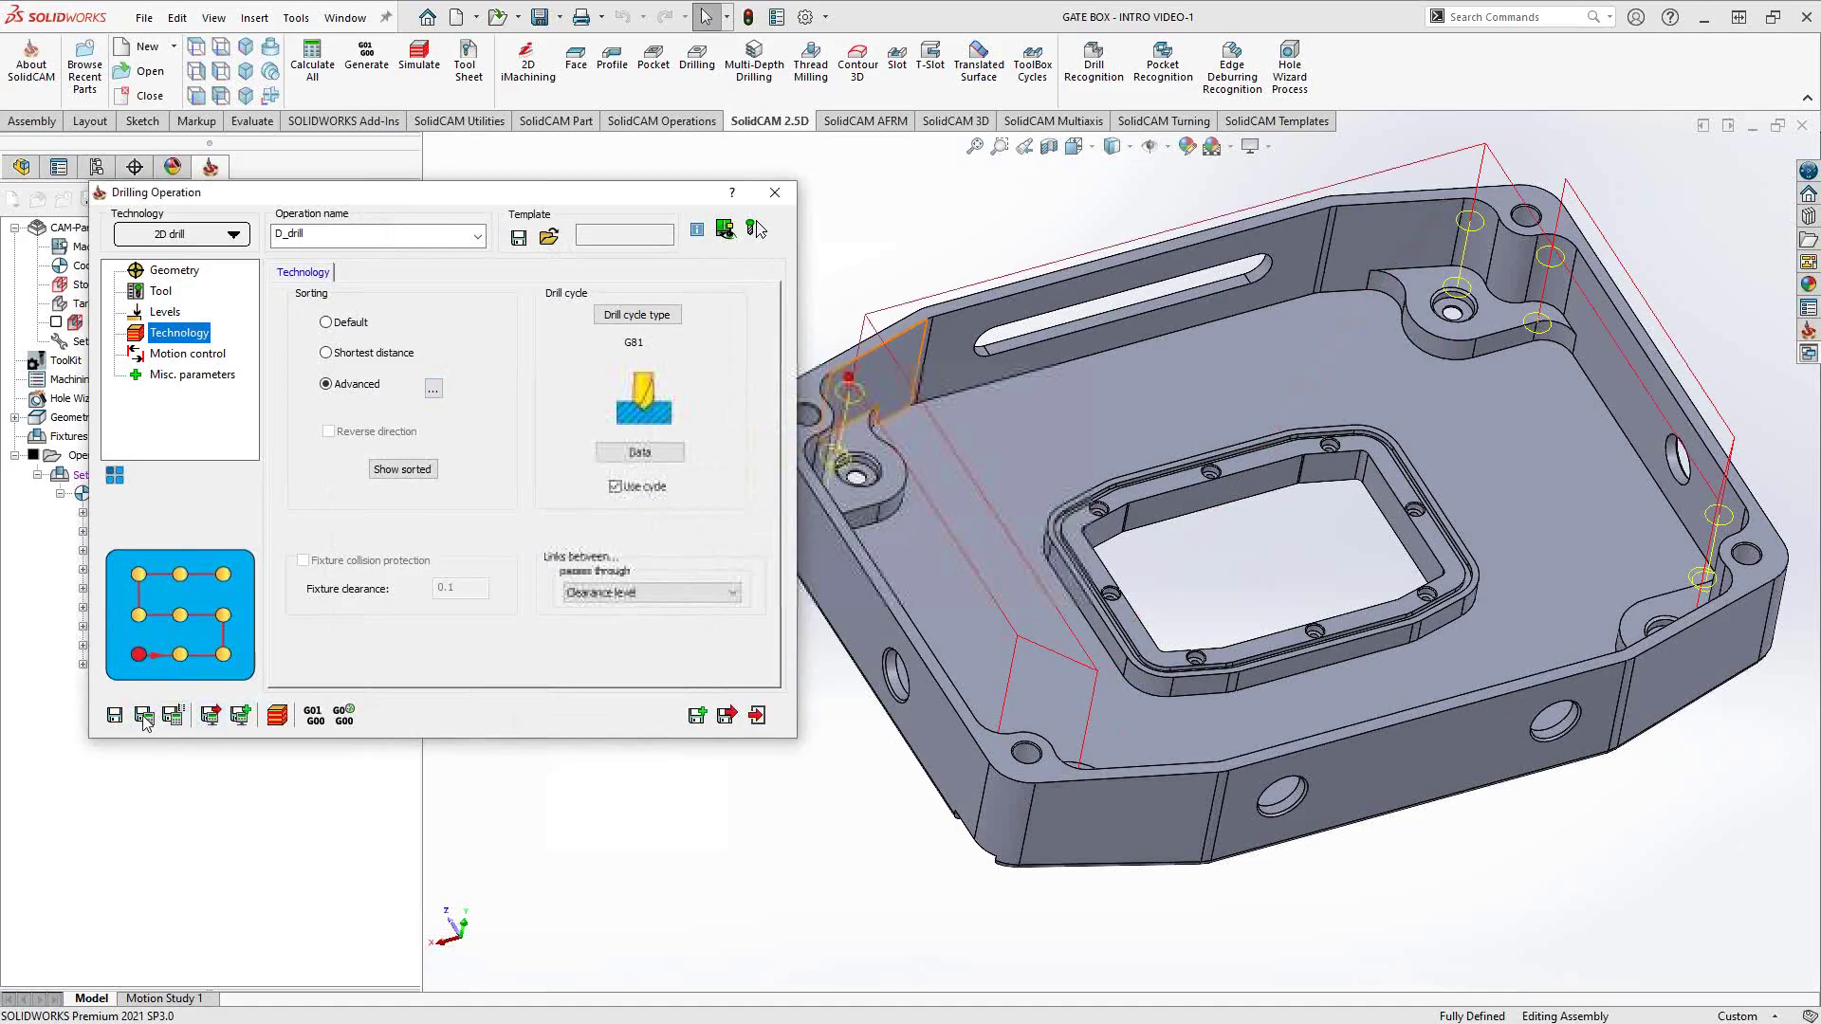
middle_click_drag(1012, 618, 850, 487)
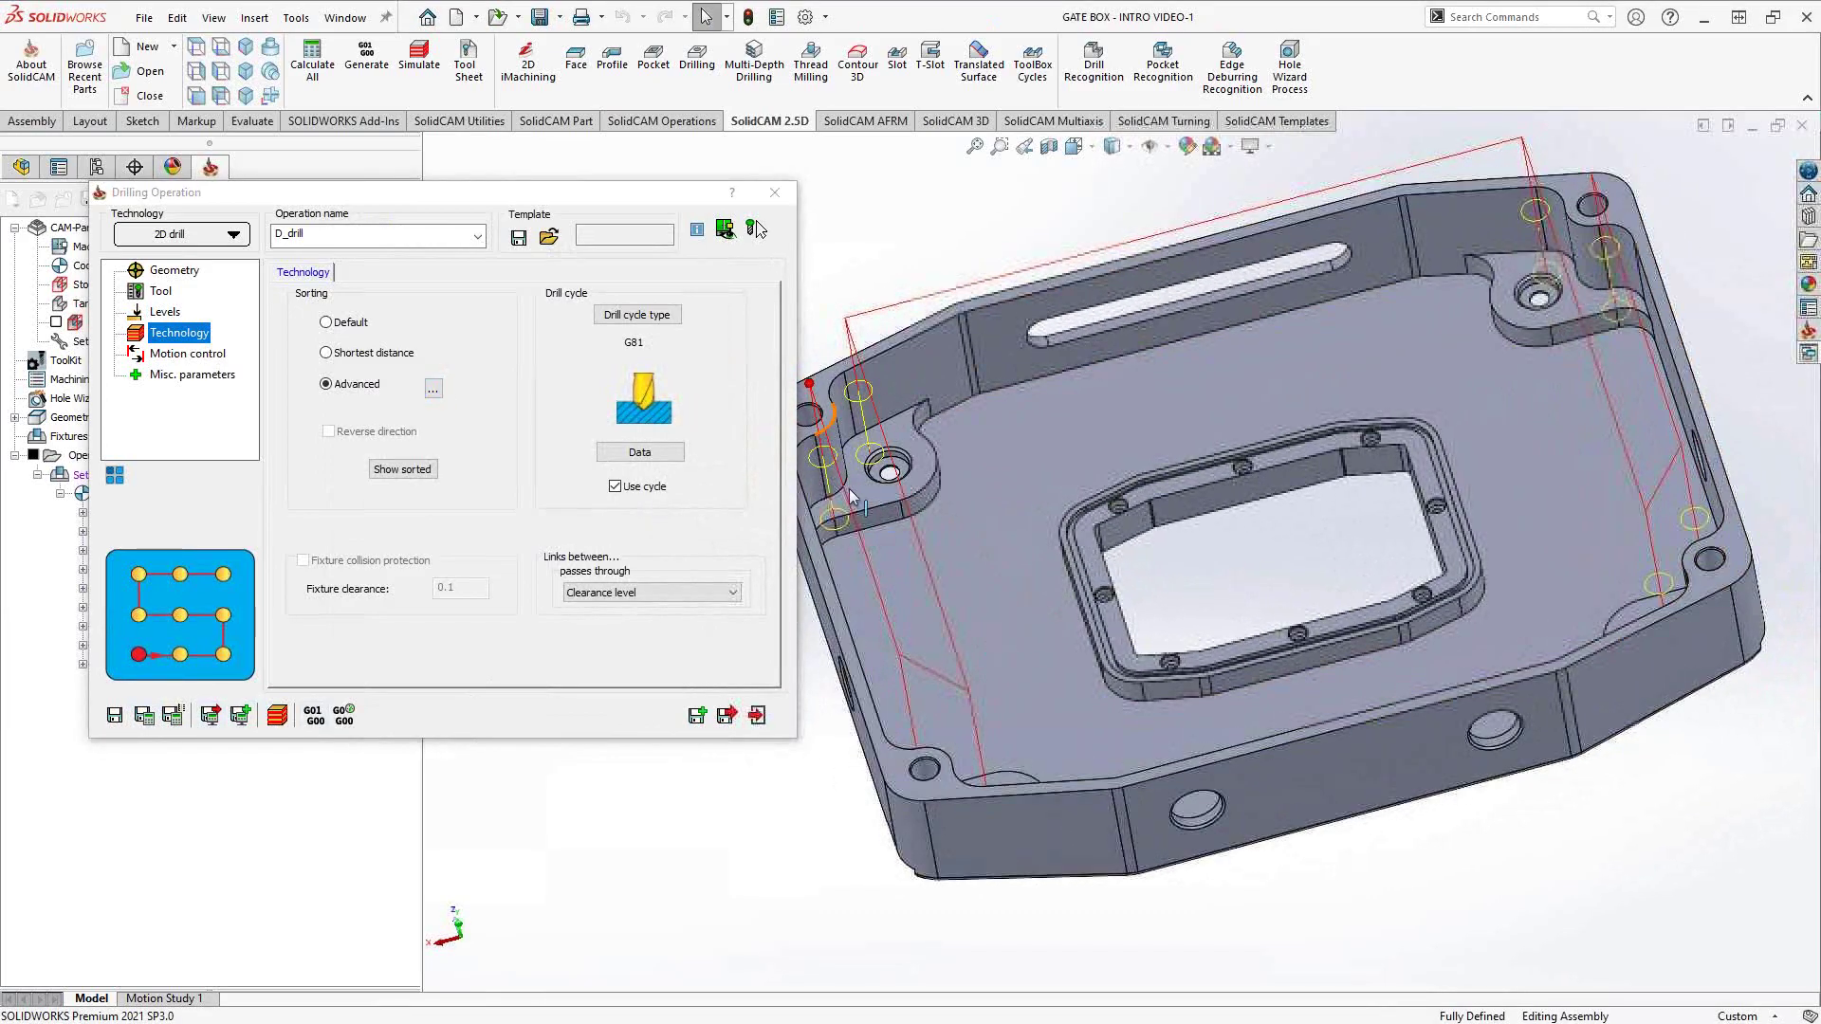
Try the linear zigzag pattern that drills every row in the same direction from the lower-left point, and recalculate the toolpath.
left_click(434, 389)
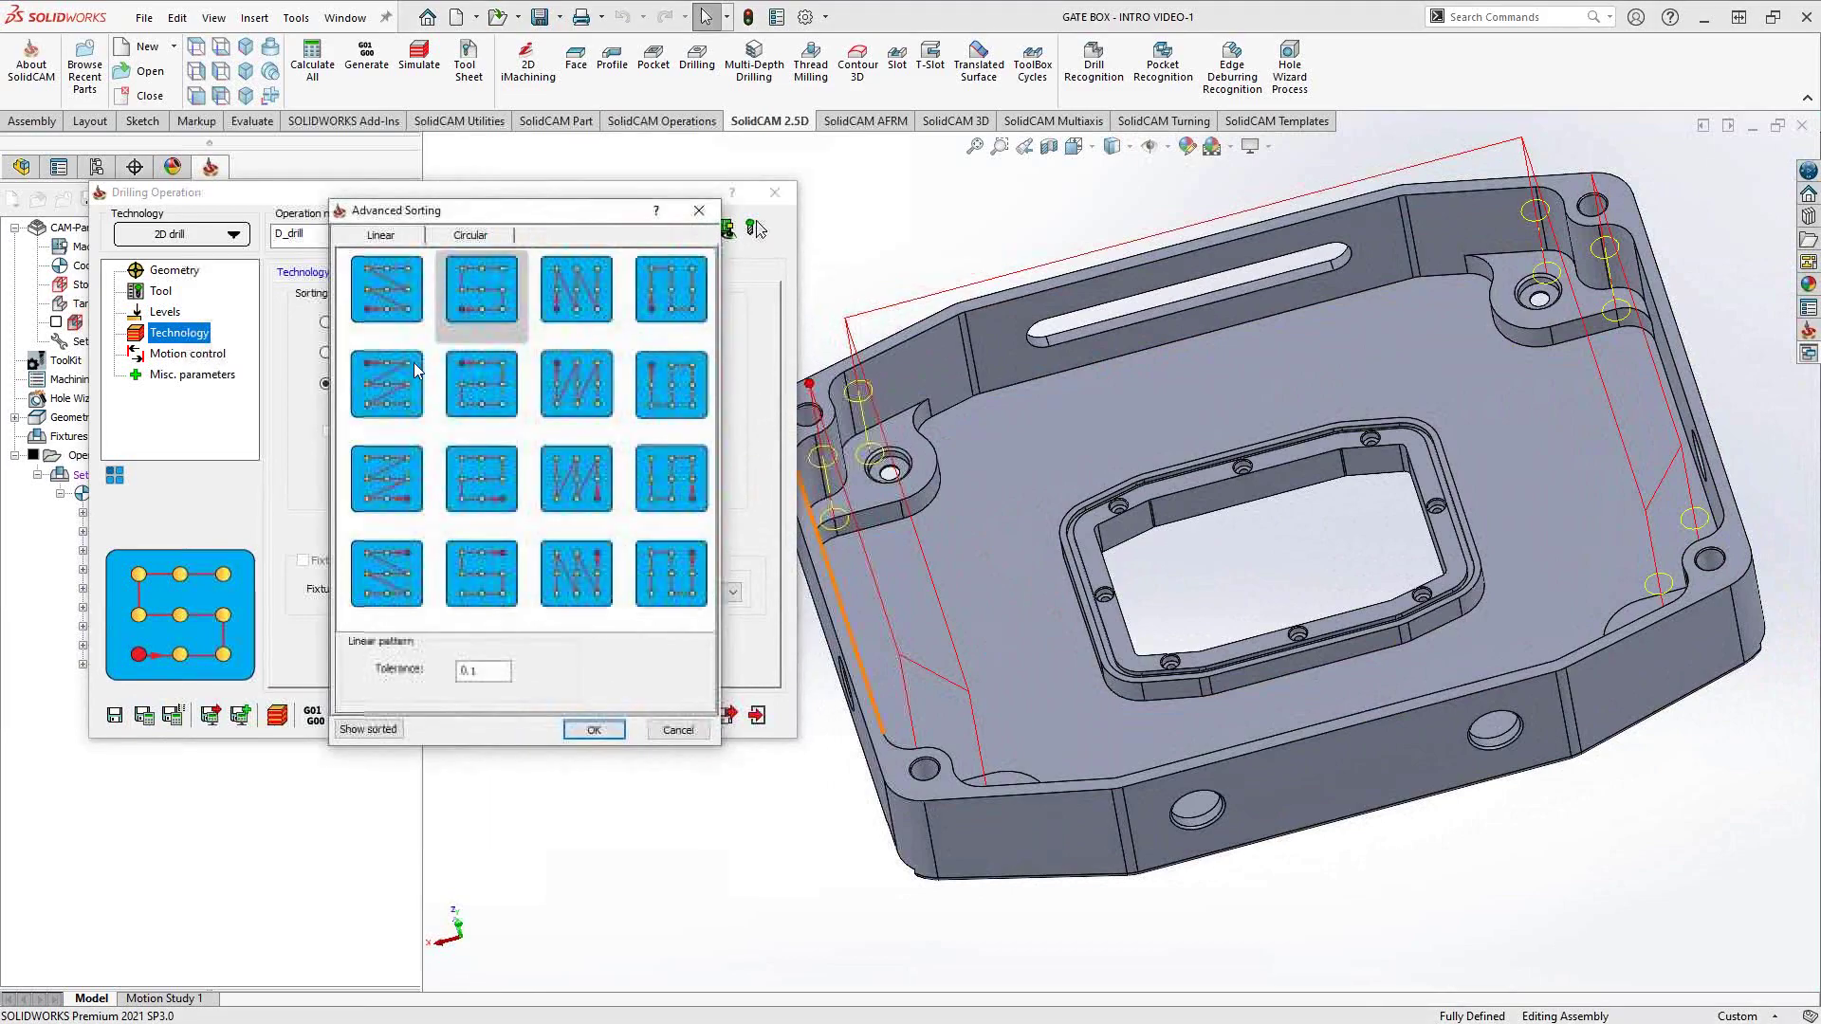
left_click(391, 289)
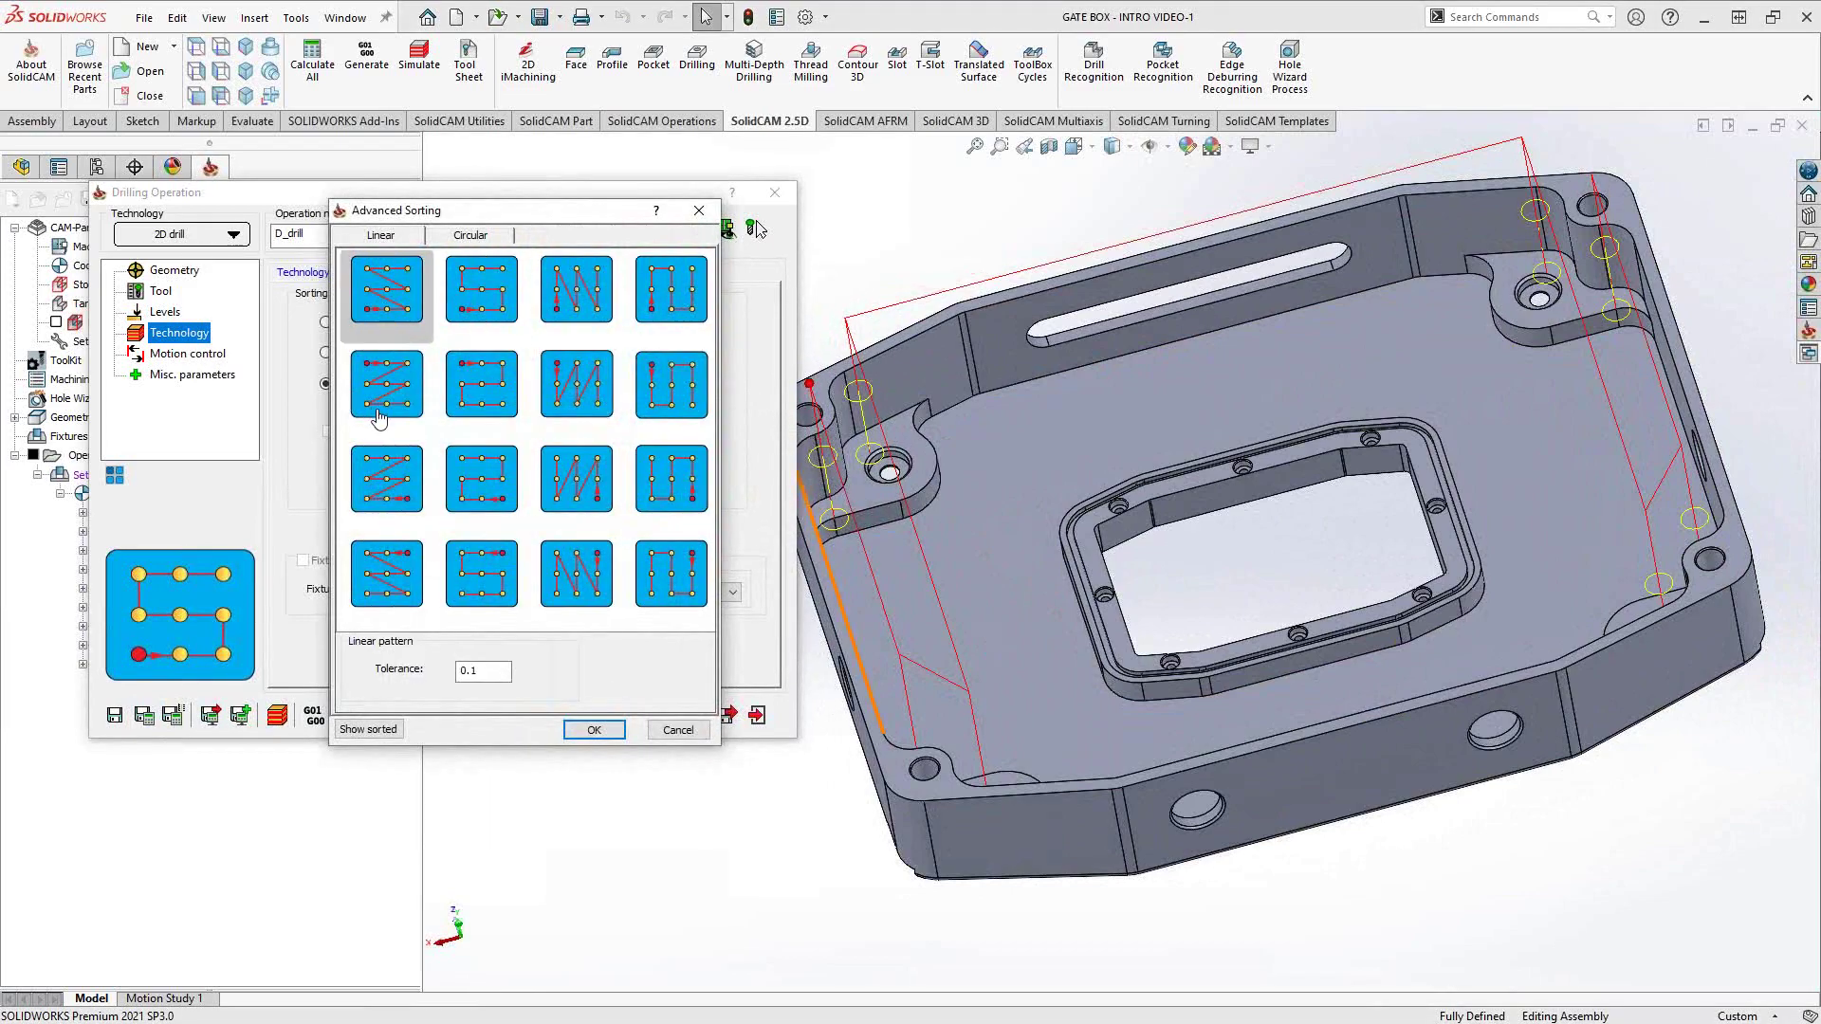
left_click(144, 716)
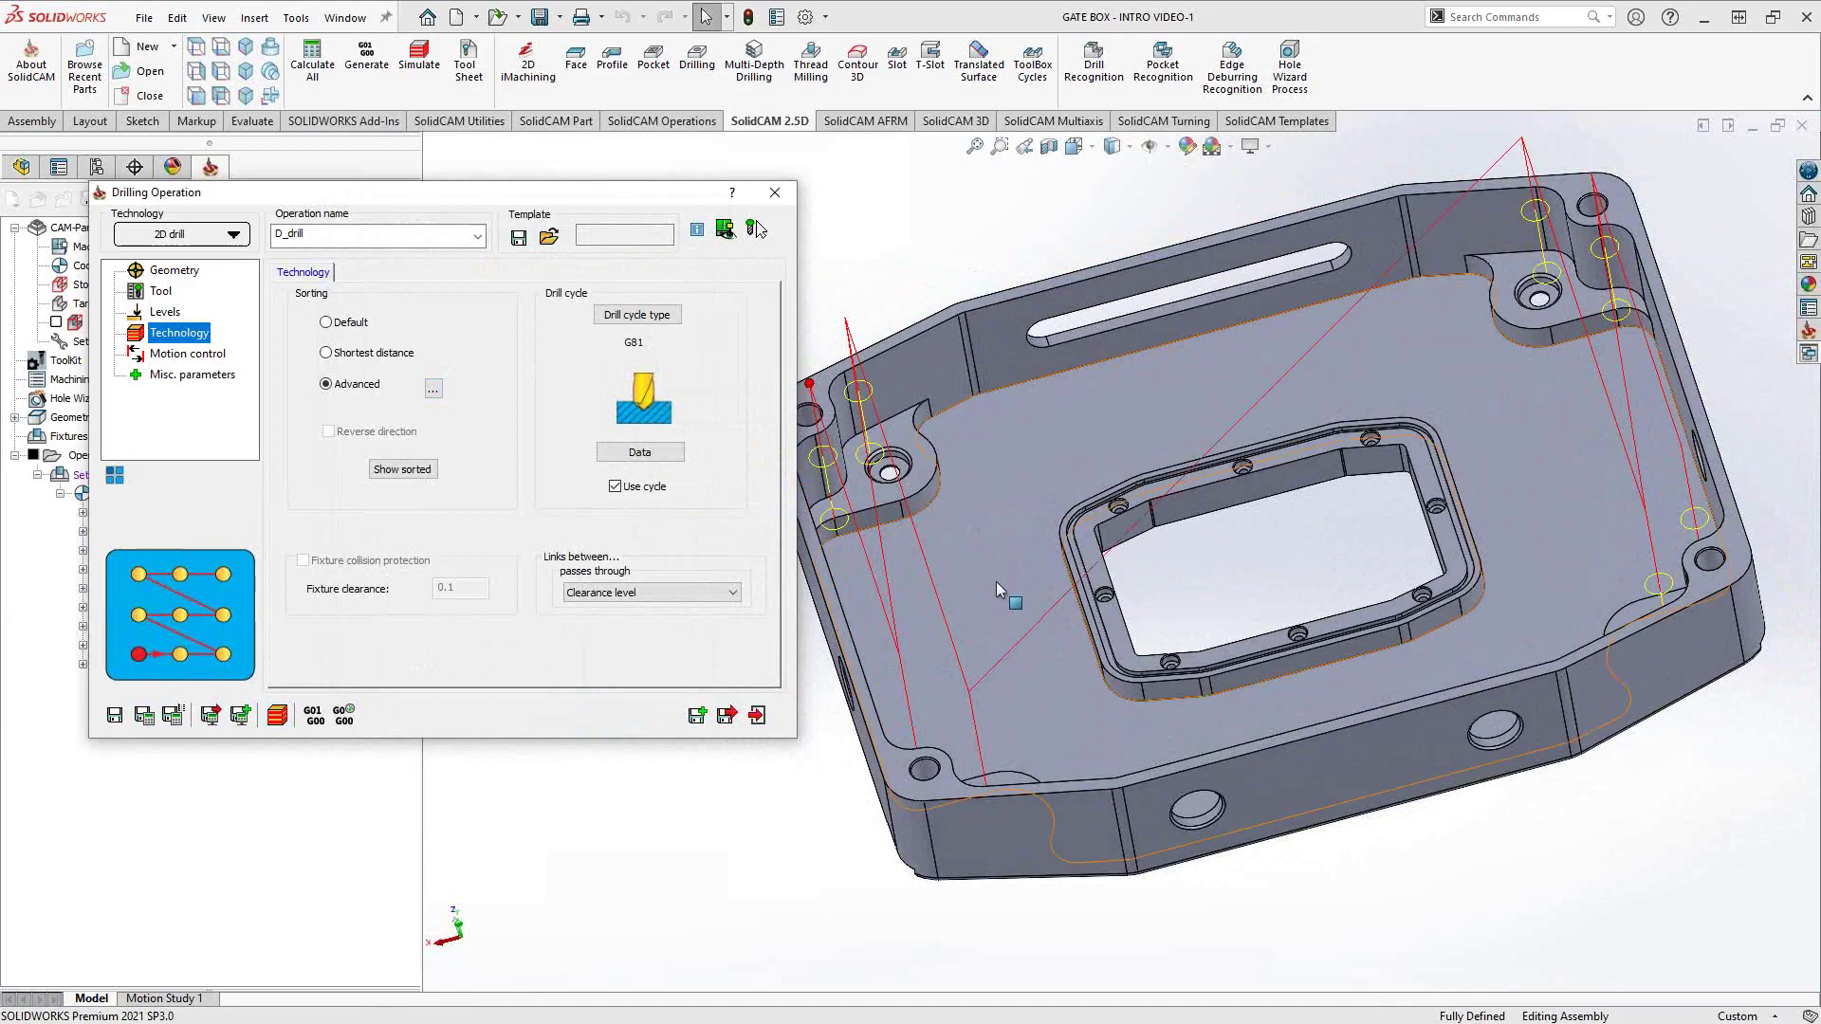
middle_click_drag(996, 582, 1049, 595)
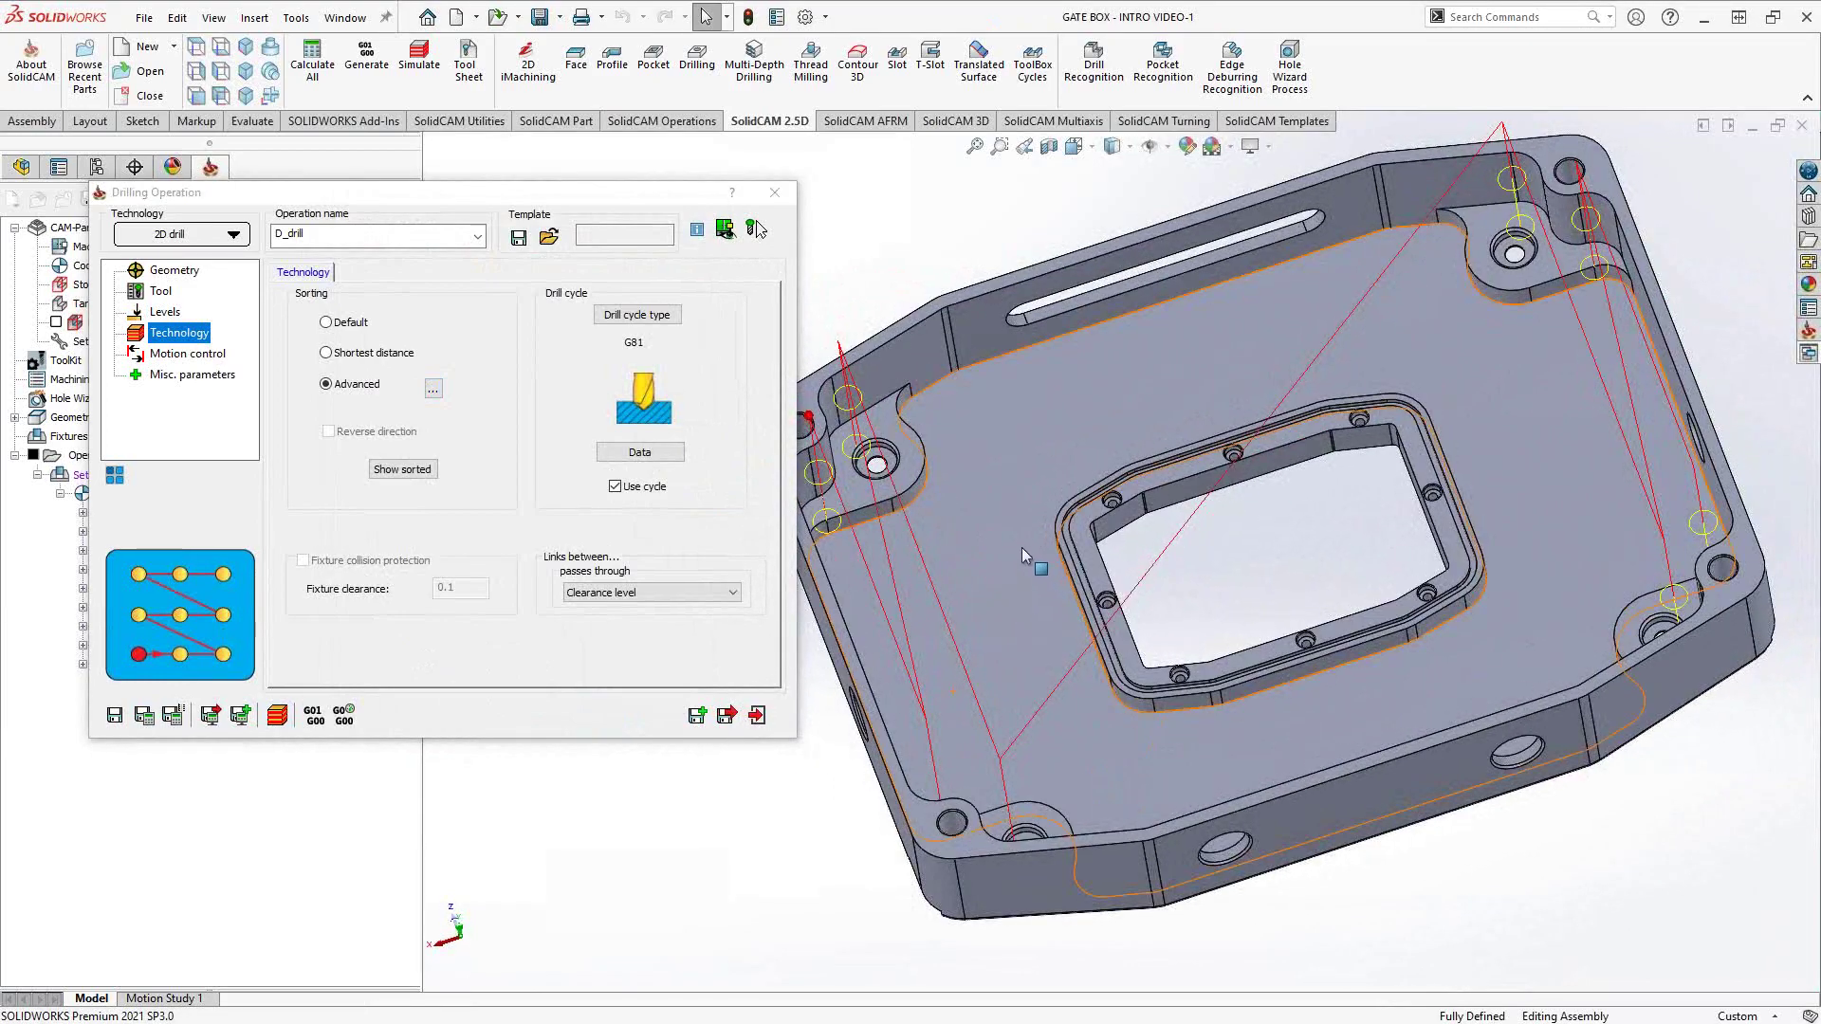
Set the sorting to Default and reorder the drill geometry so that the point at -5.8083; -7.6239 comes first.
left_click(328, 322)
left_click(180, 271)
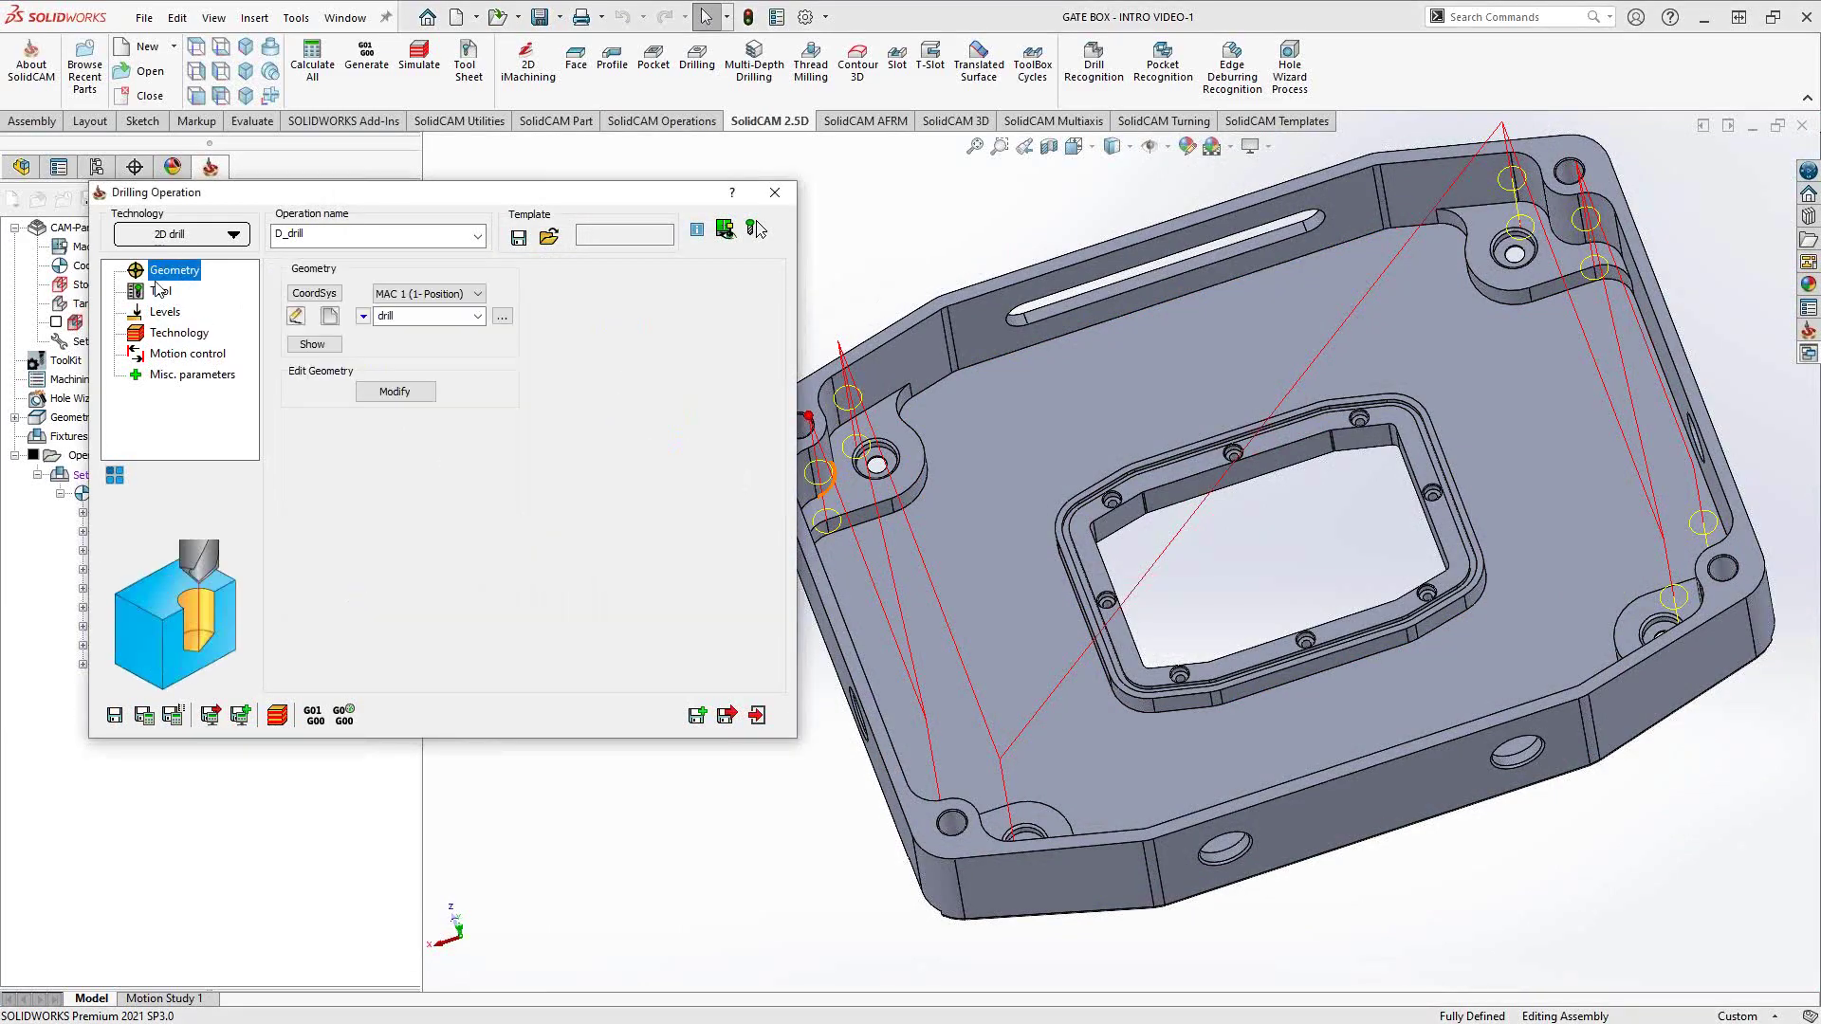
left_click(296, 315)
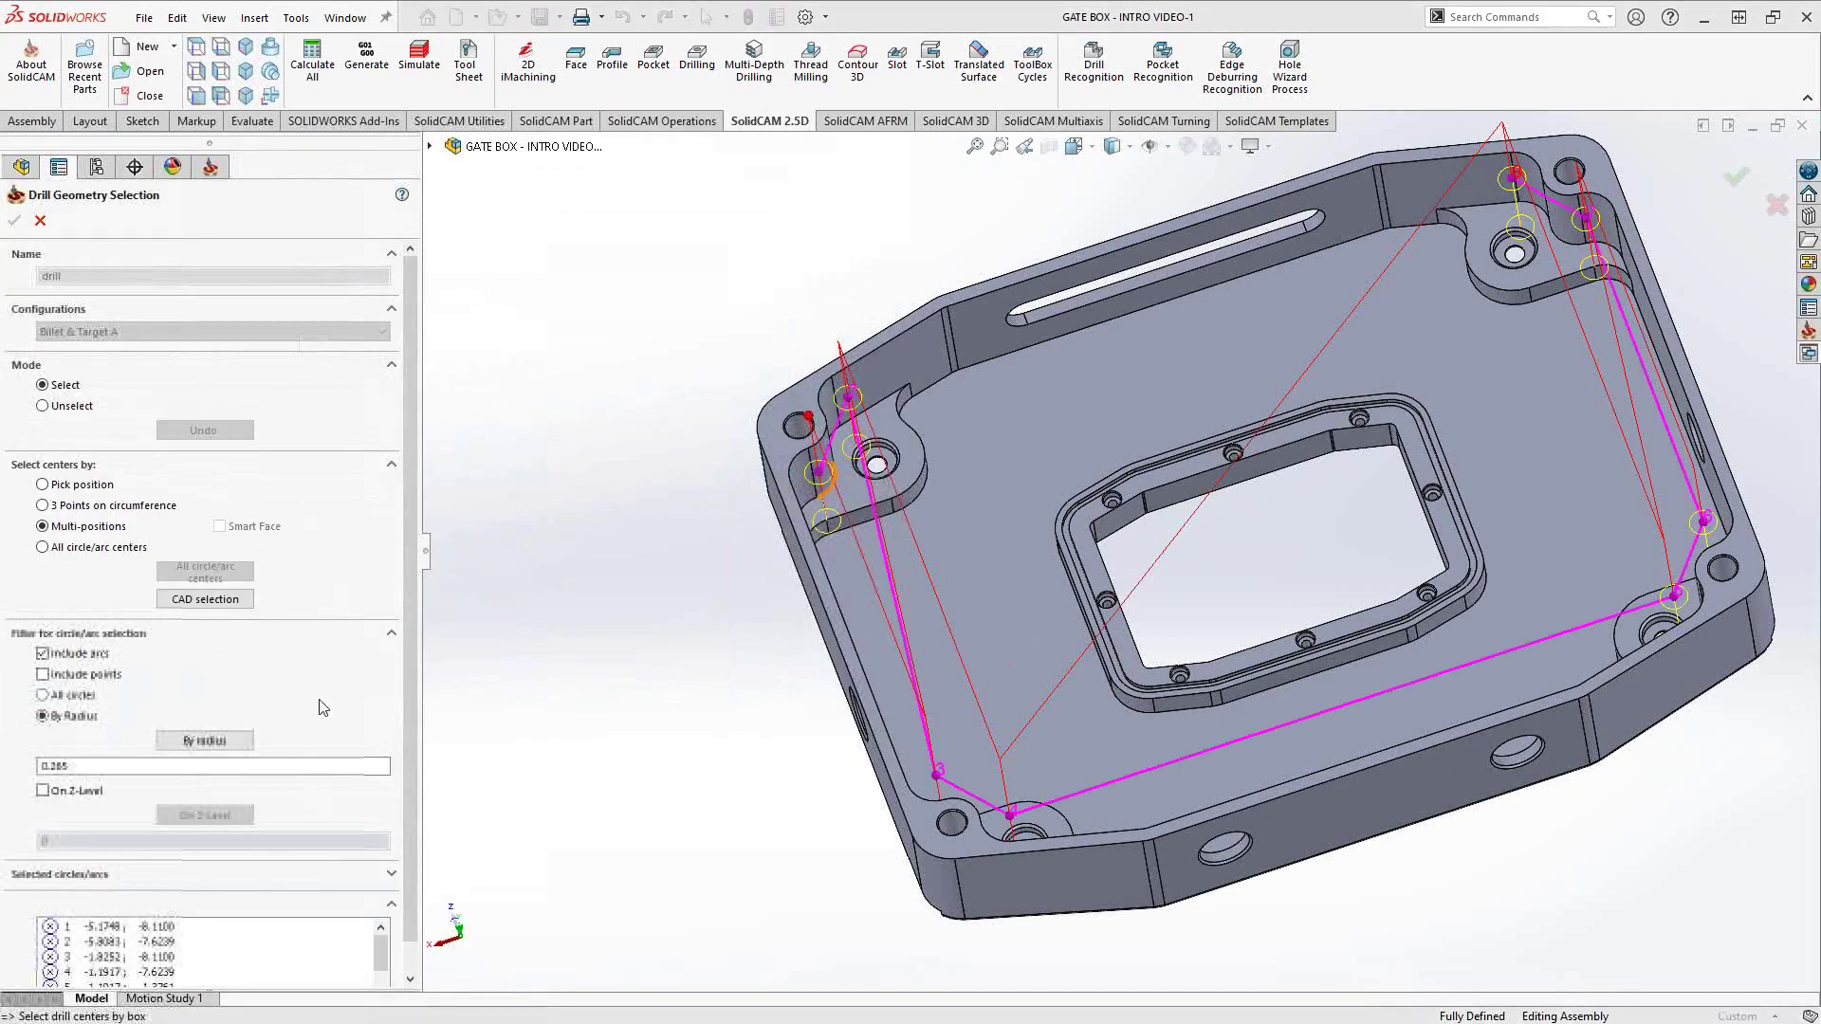
scroll(266, 903, "down", 1)
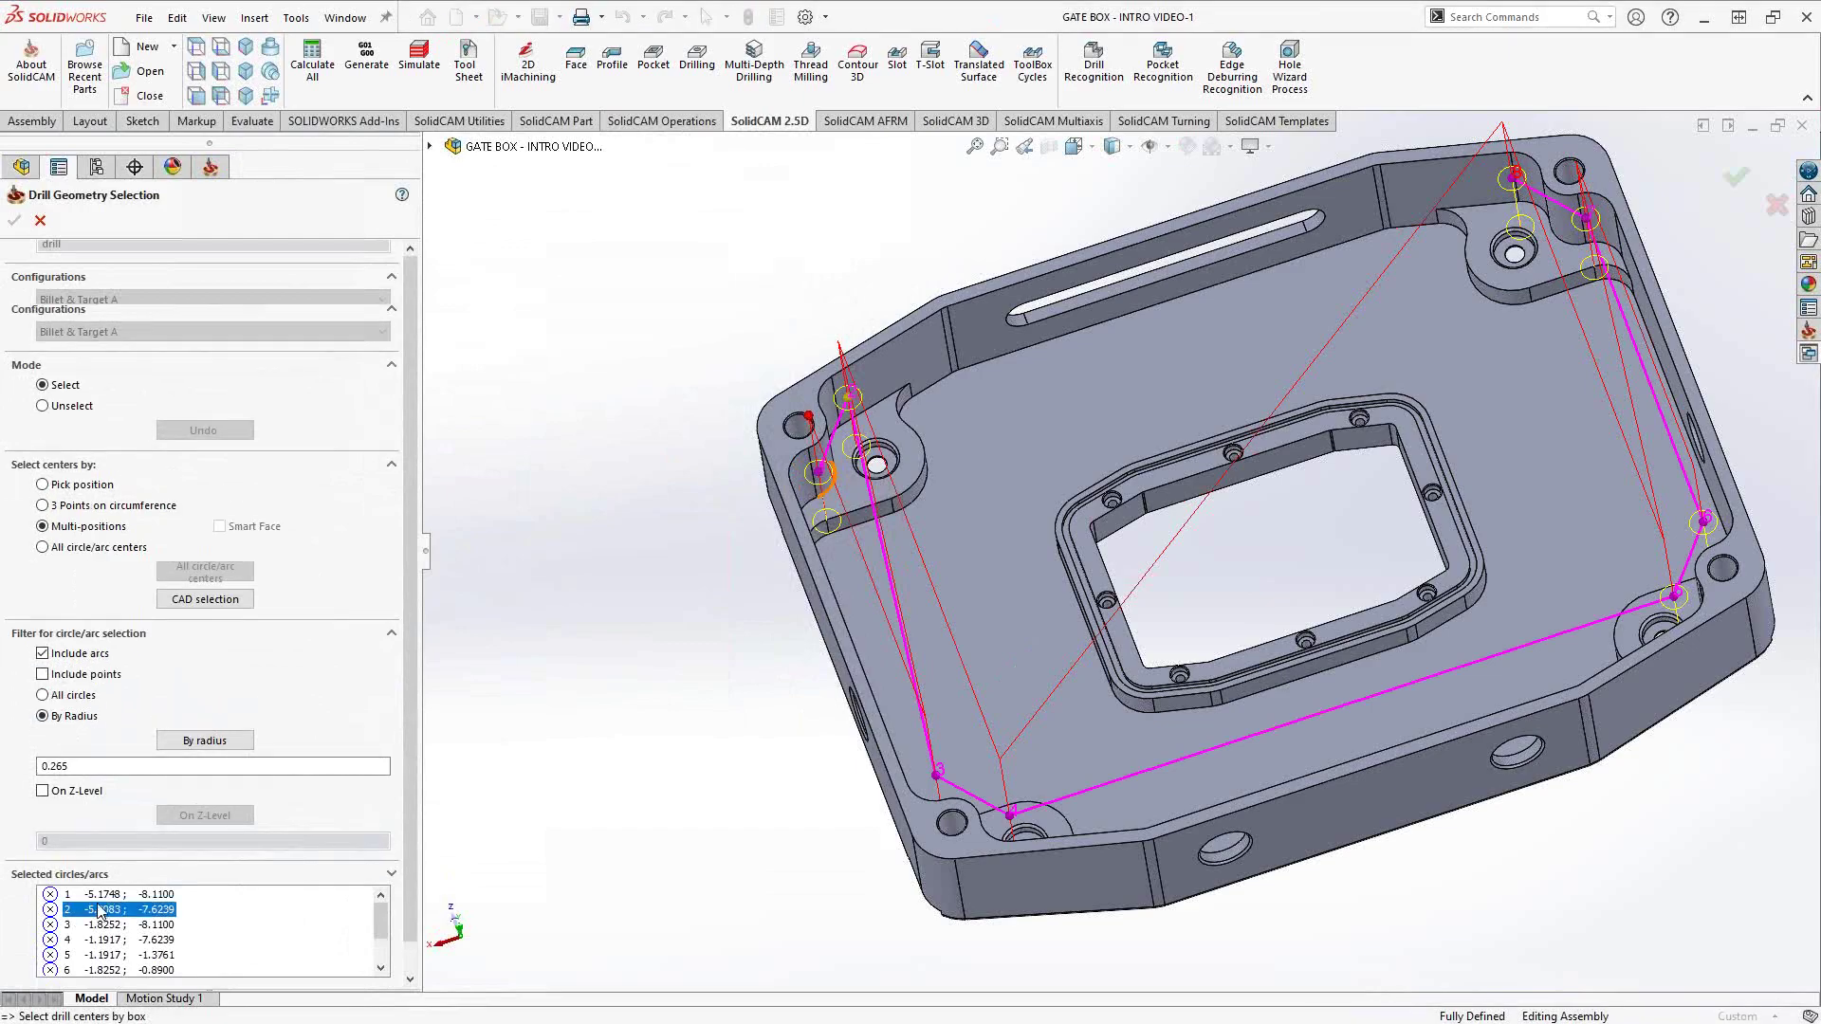
scroll(217, 693, "up", 1)
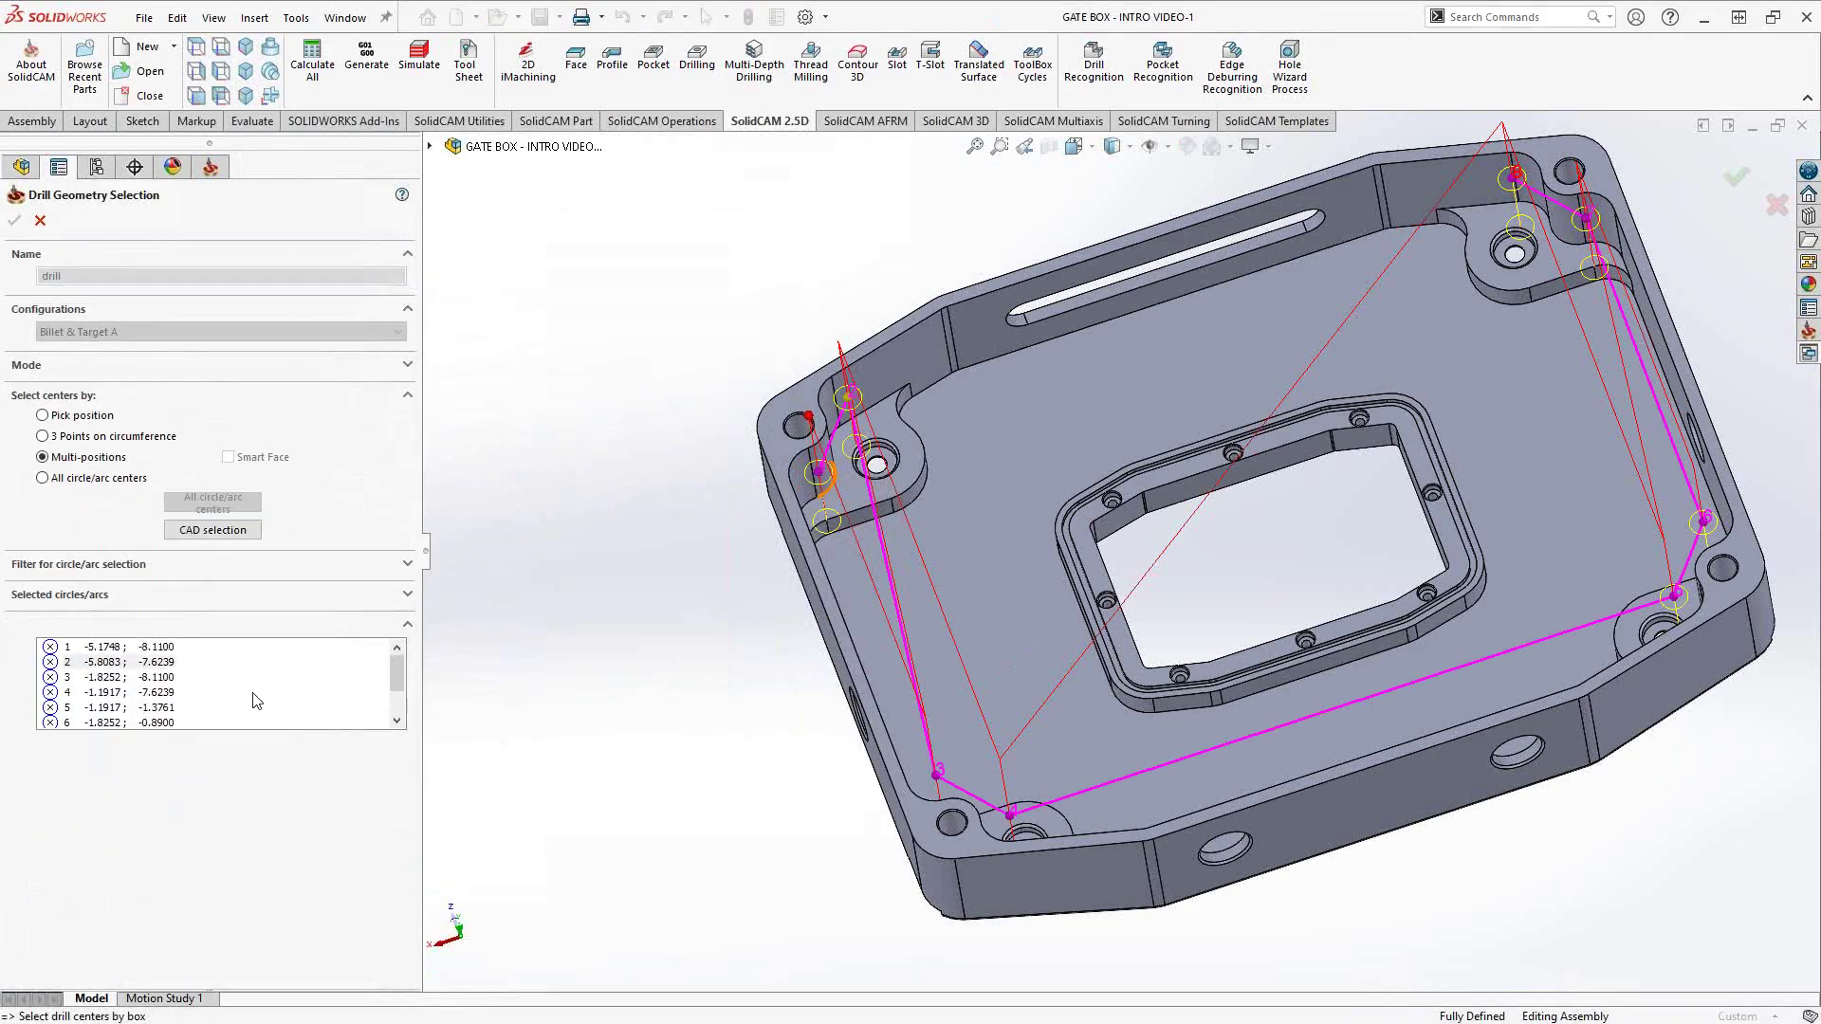
left_click_drag(98, 652, 100, 666)
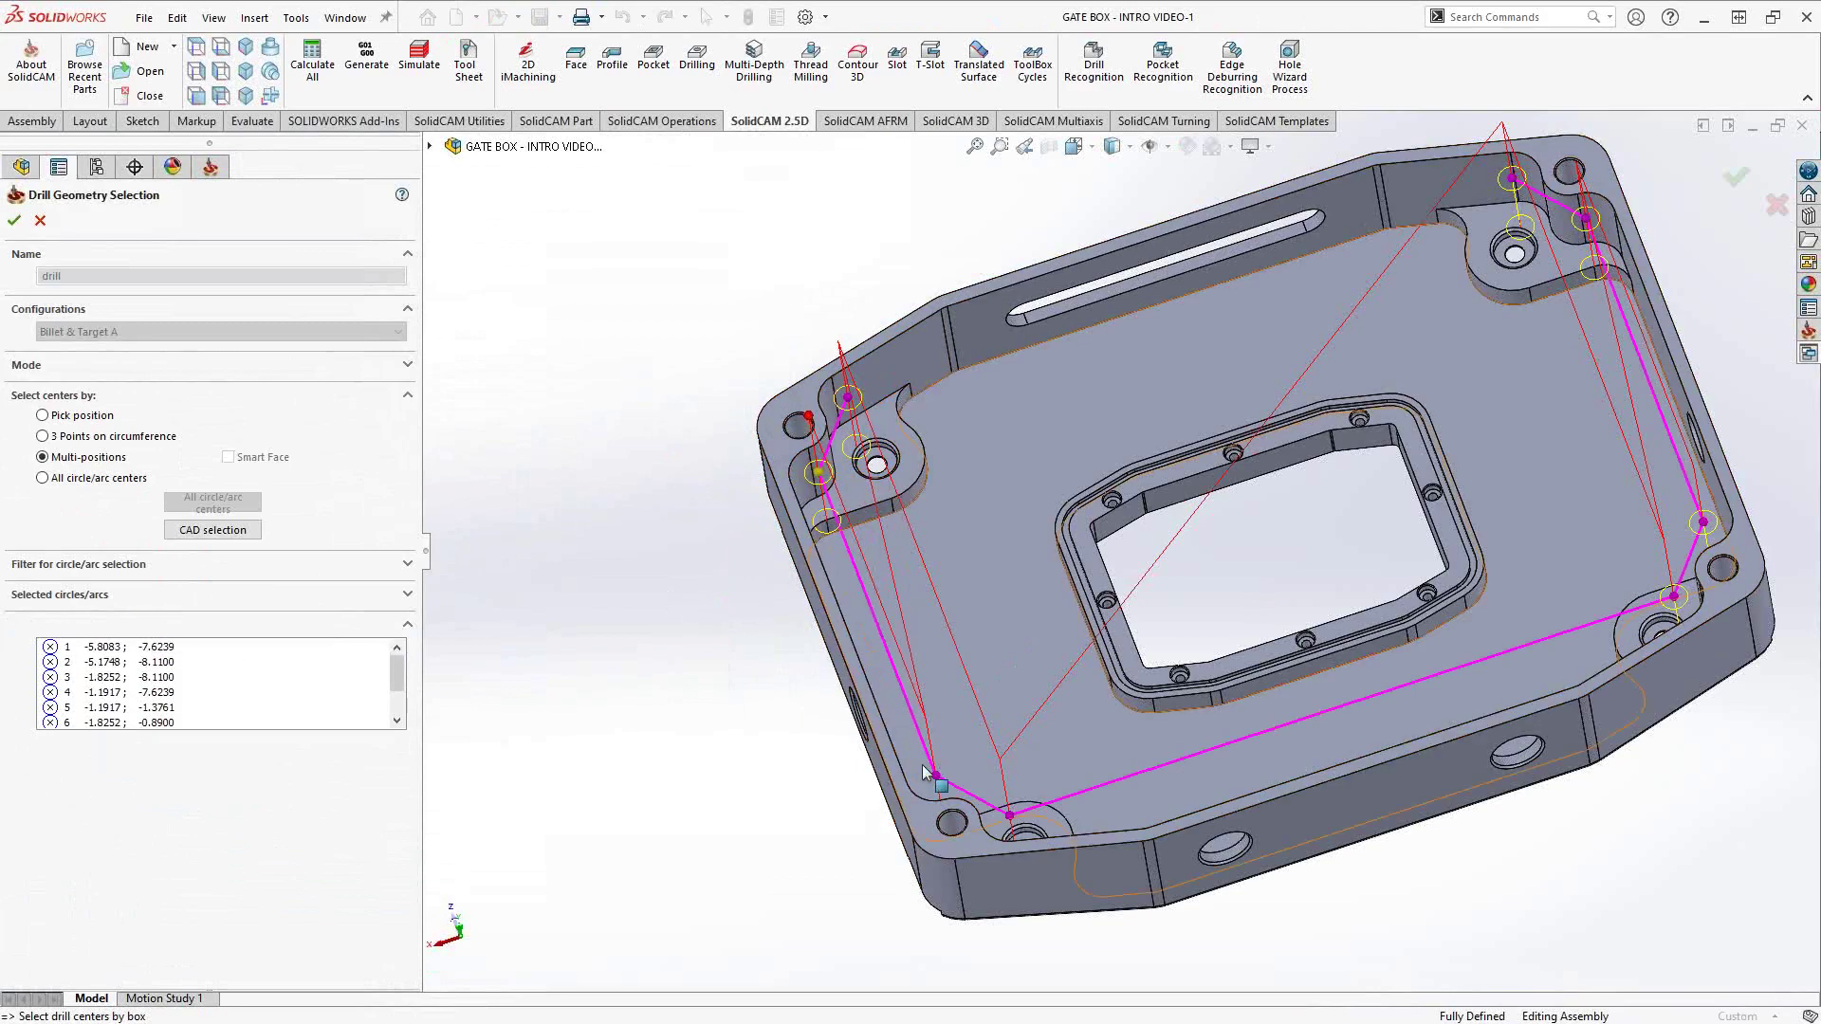
left_click(15, 224)
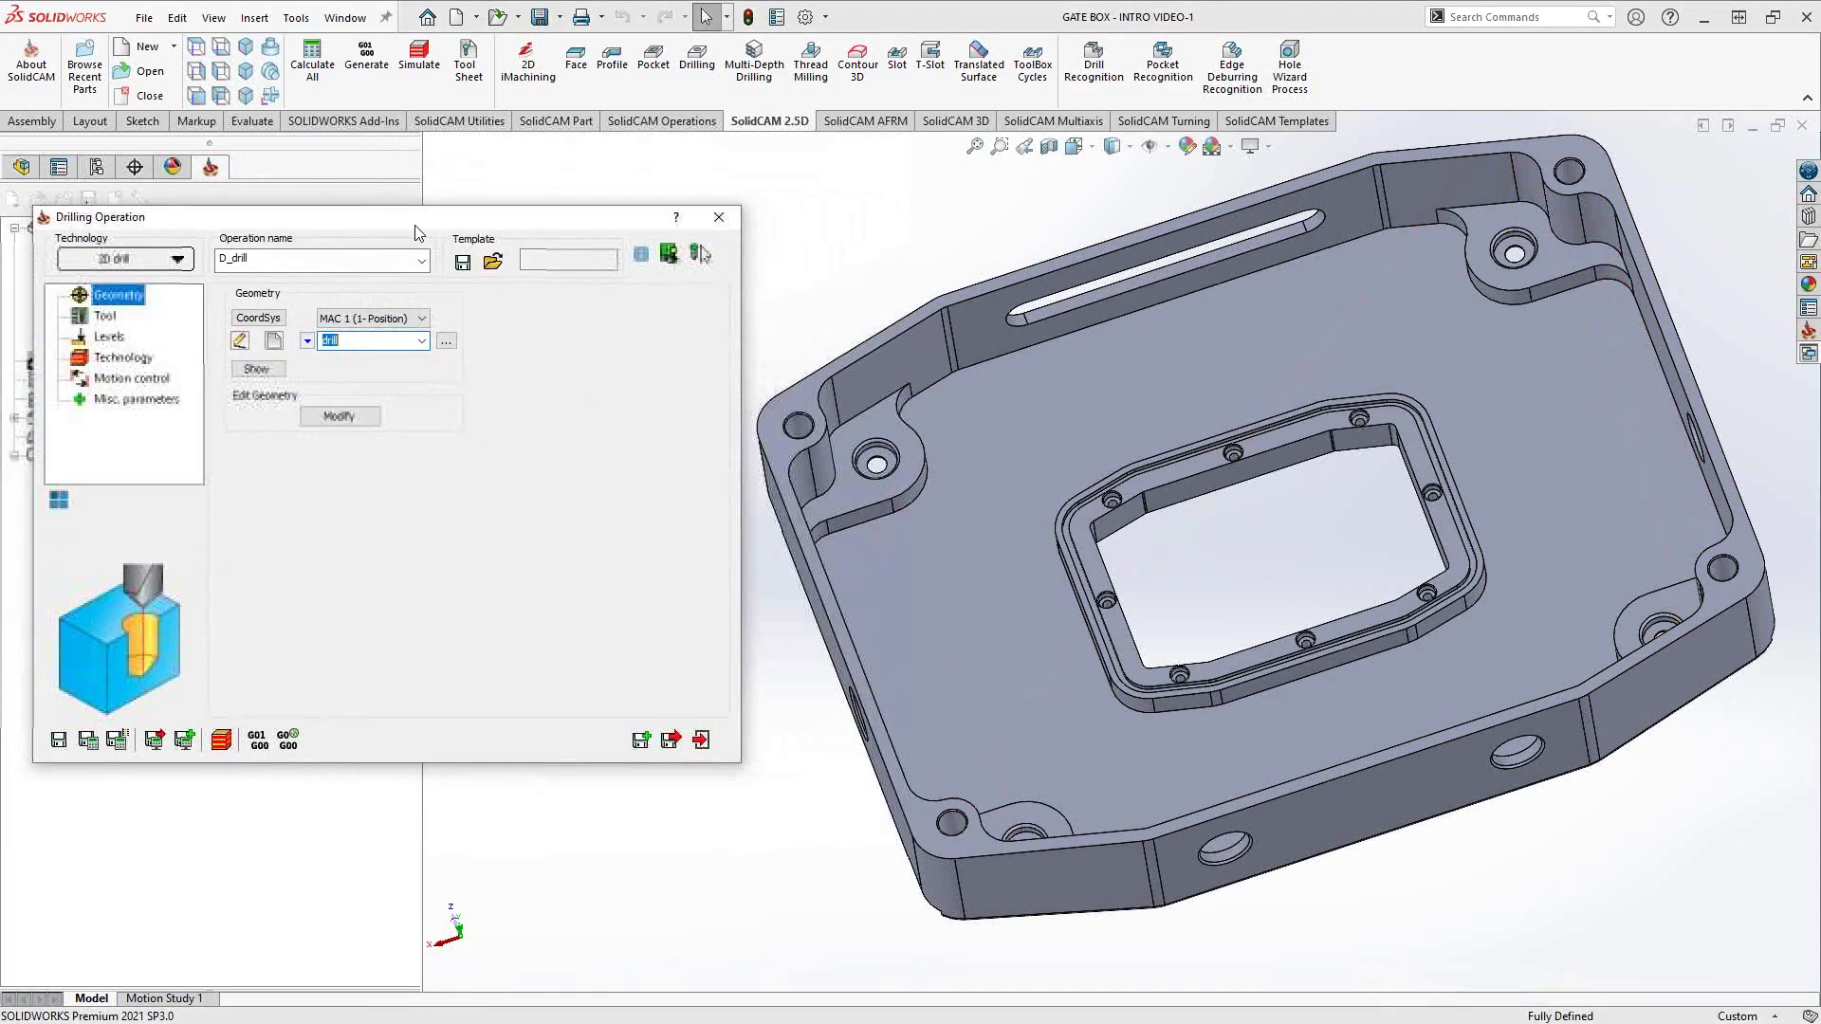
Display the reordered drill geometry to examine the point sequence, check the sorting setting, and return to the operation's geometry settings.
left_click(265, 371)
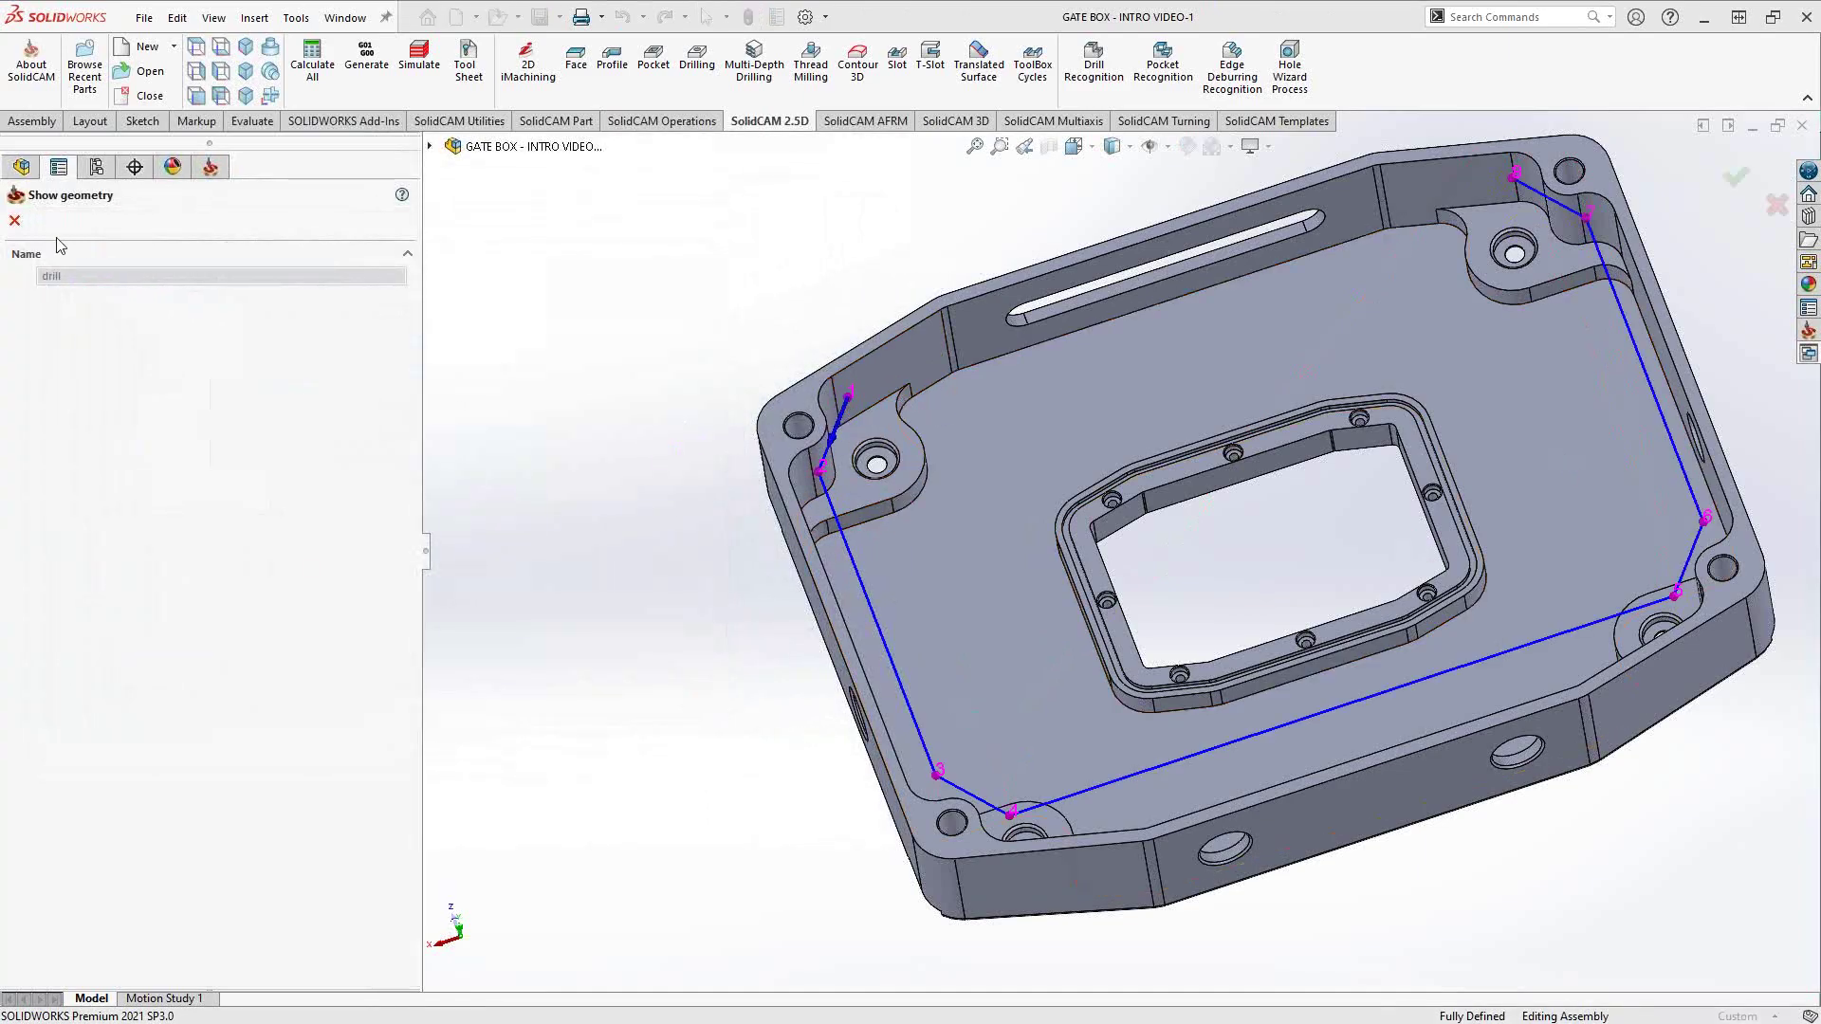
left_click(16, 221)
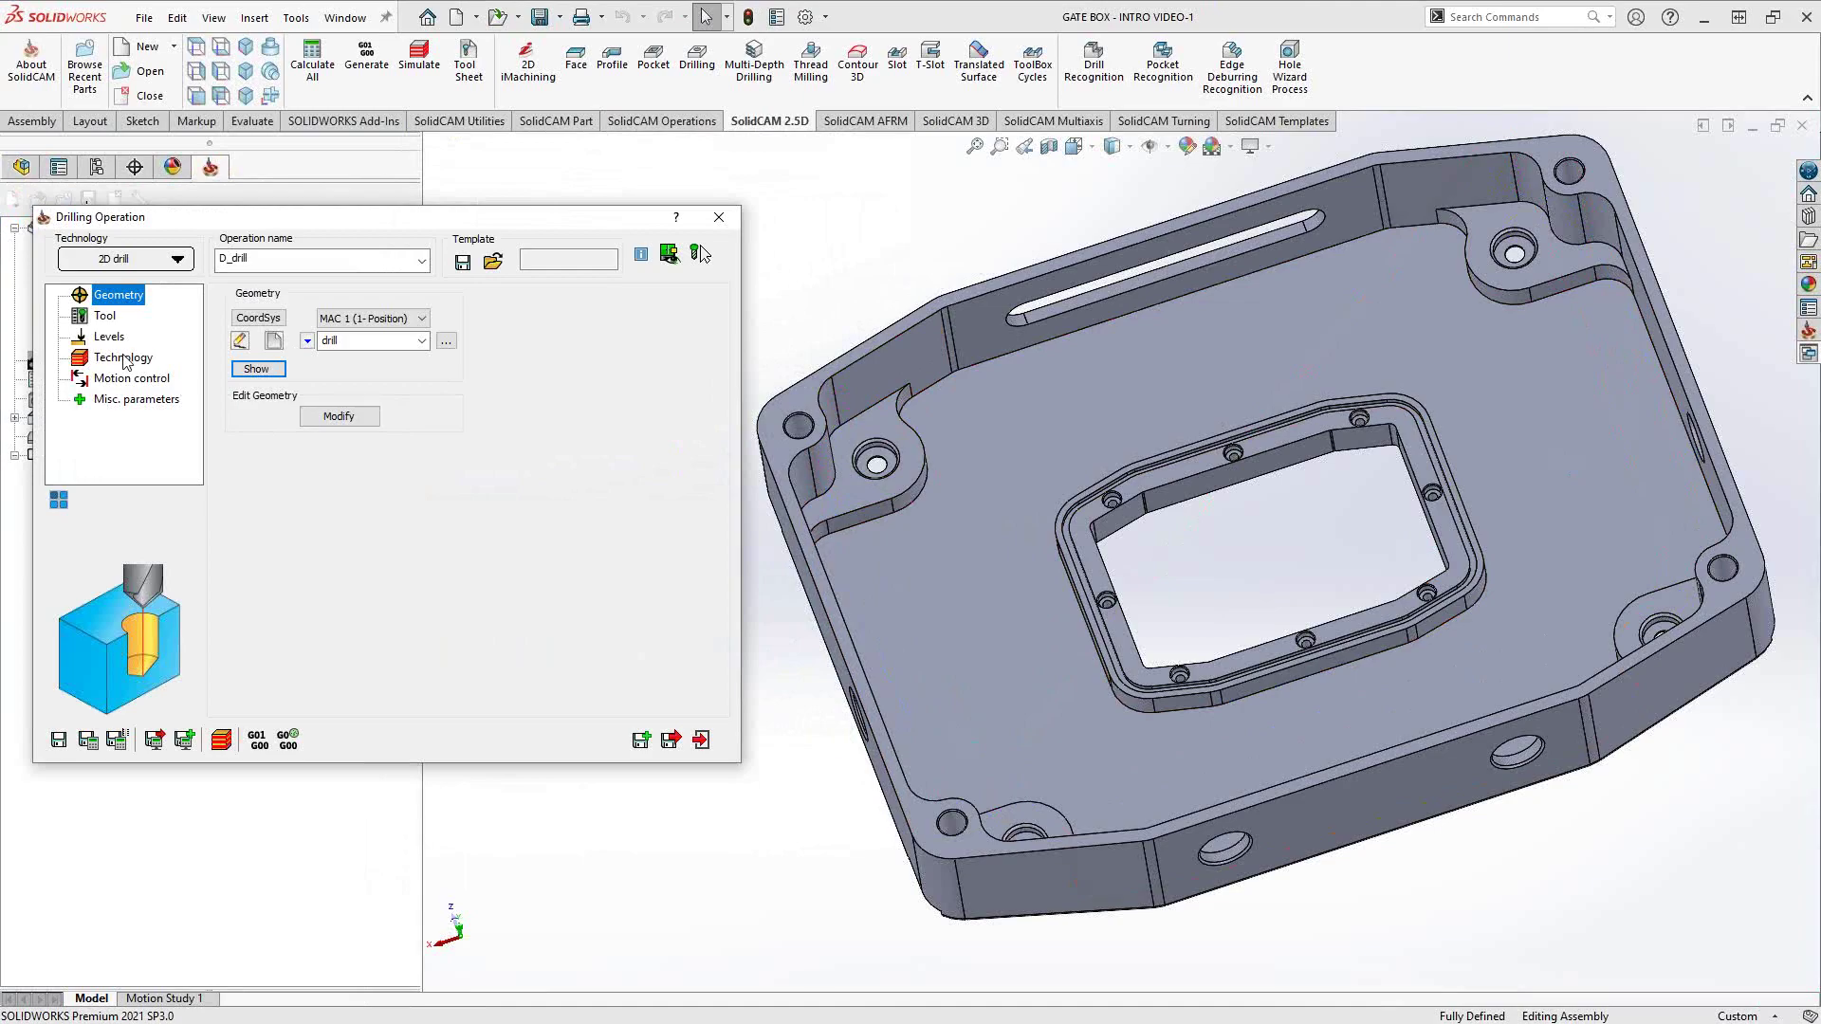
left_click(123, 357)
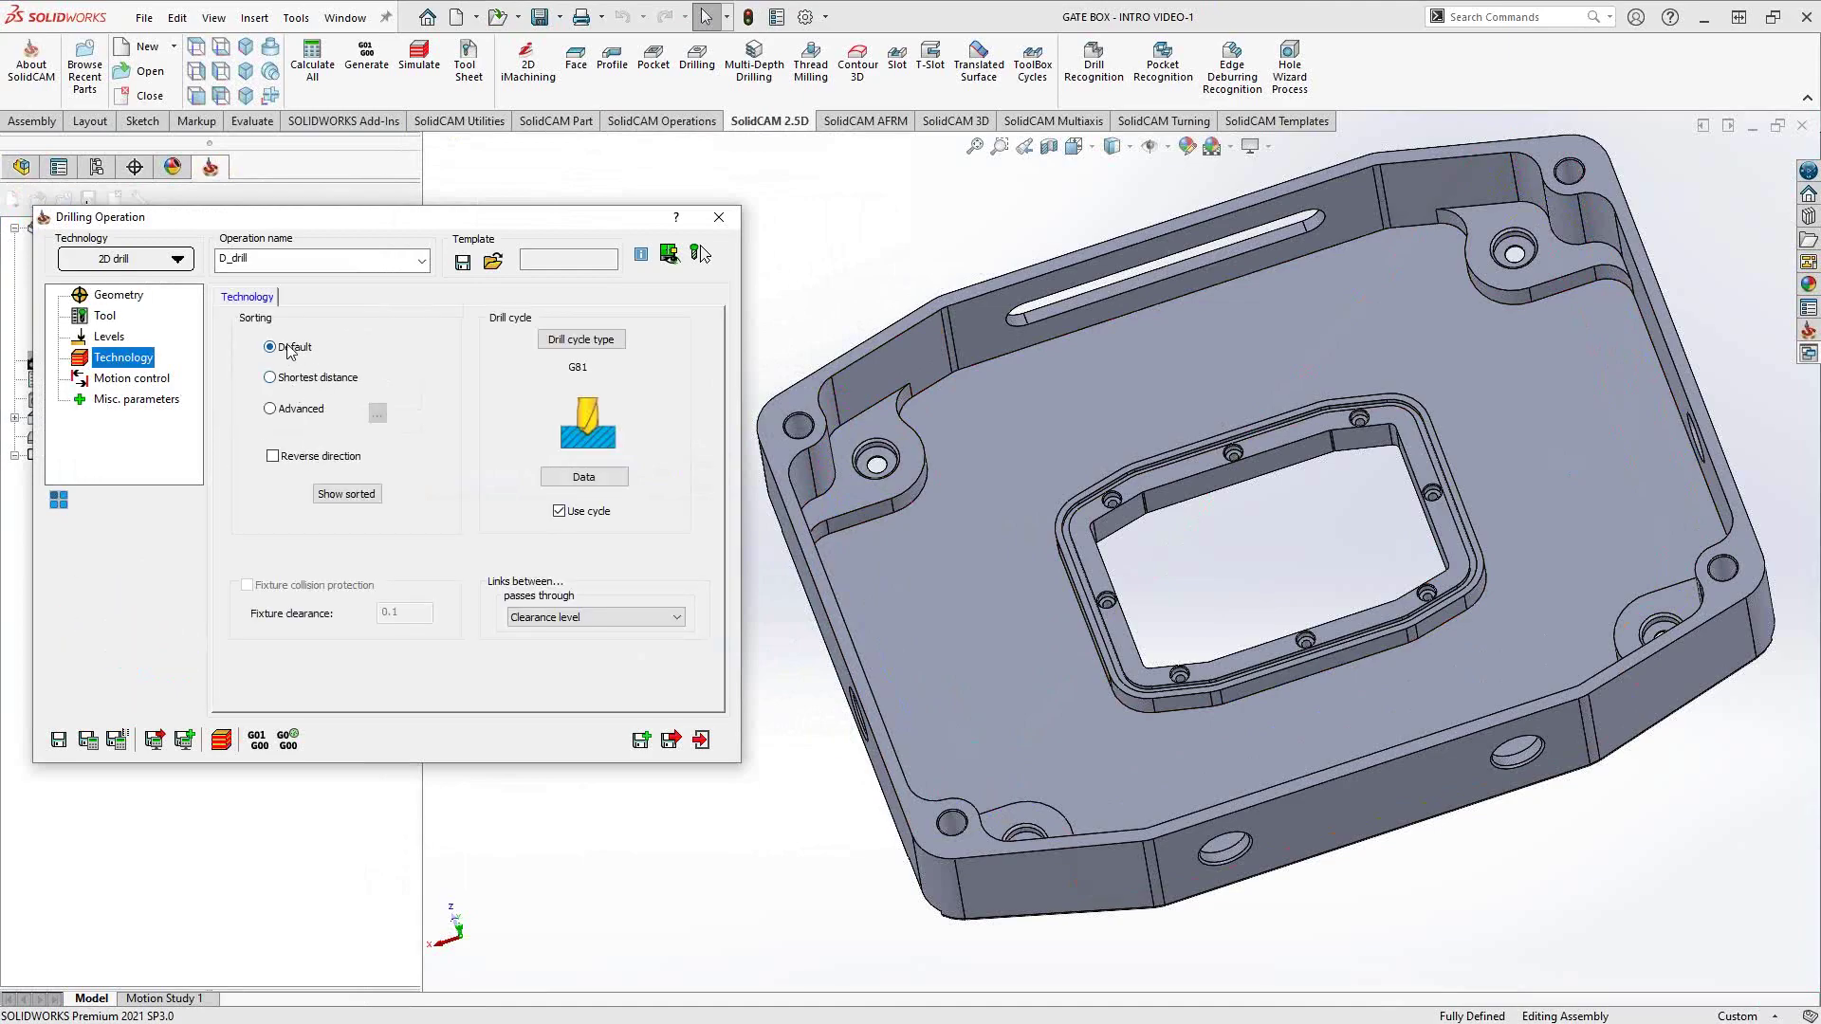
mouse_move(295, 361)
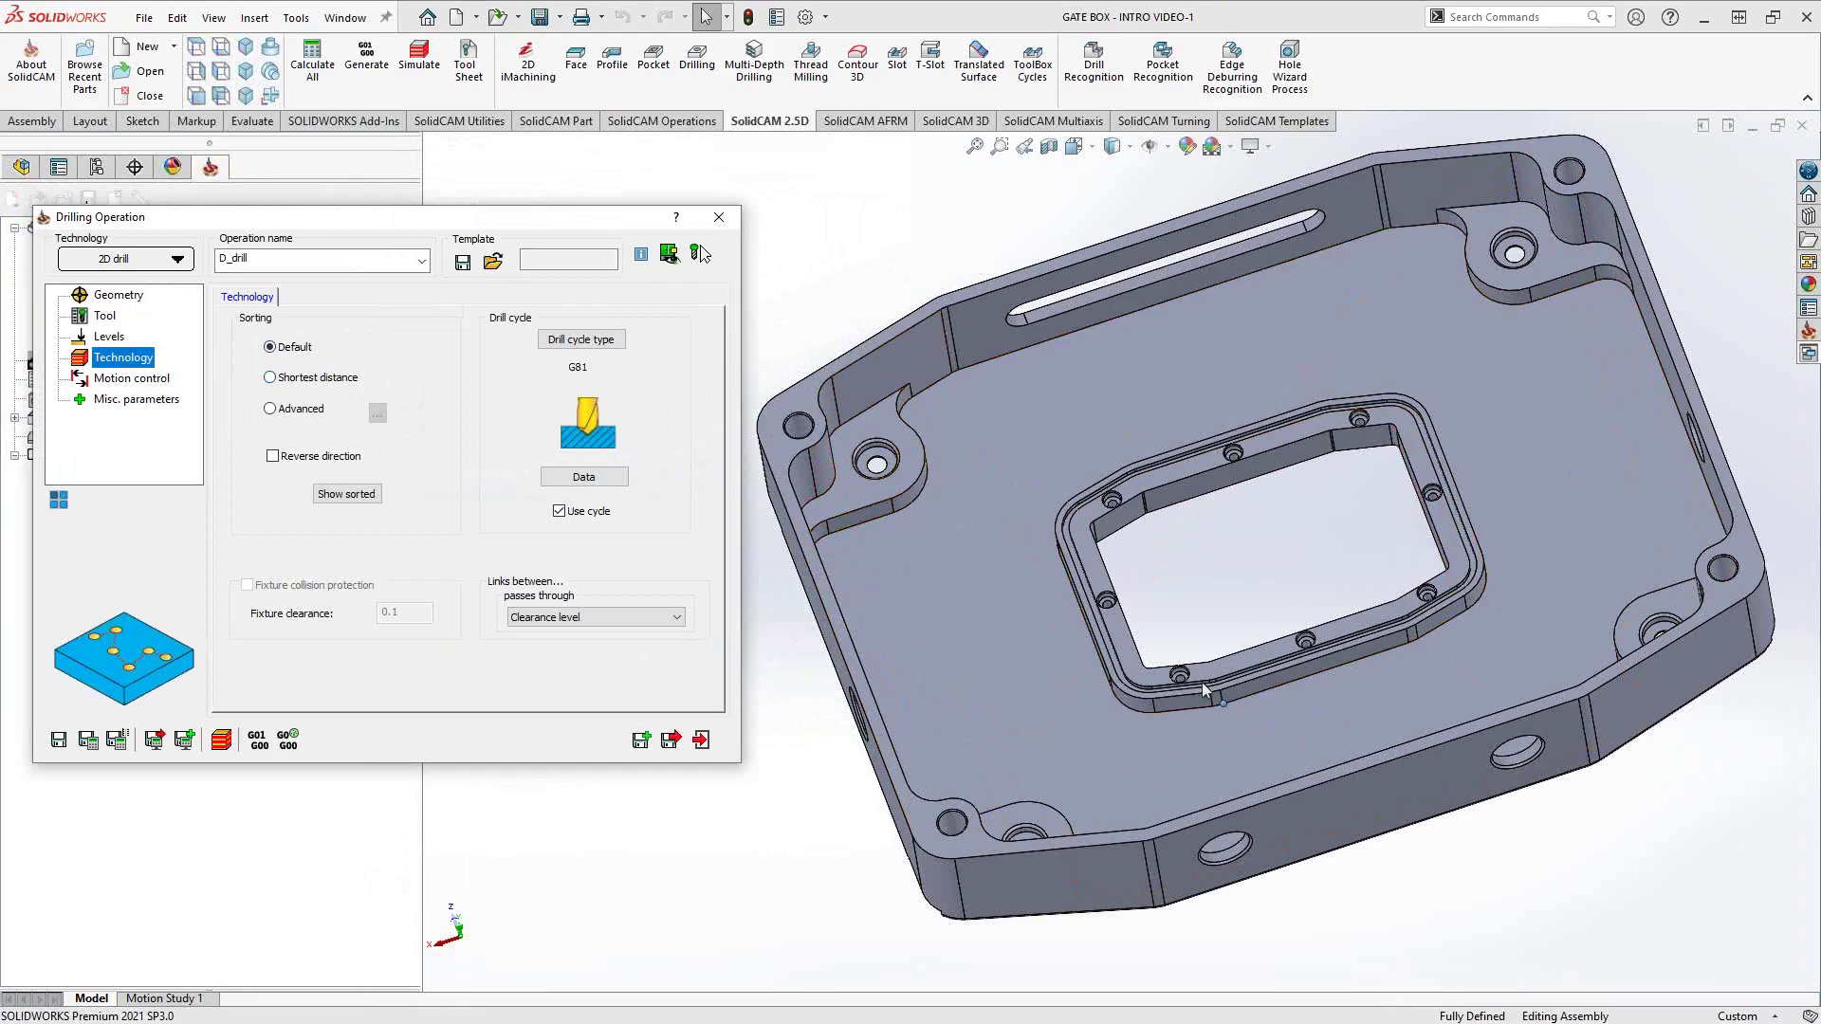
left_click(116, 297)
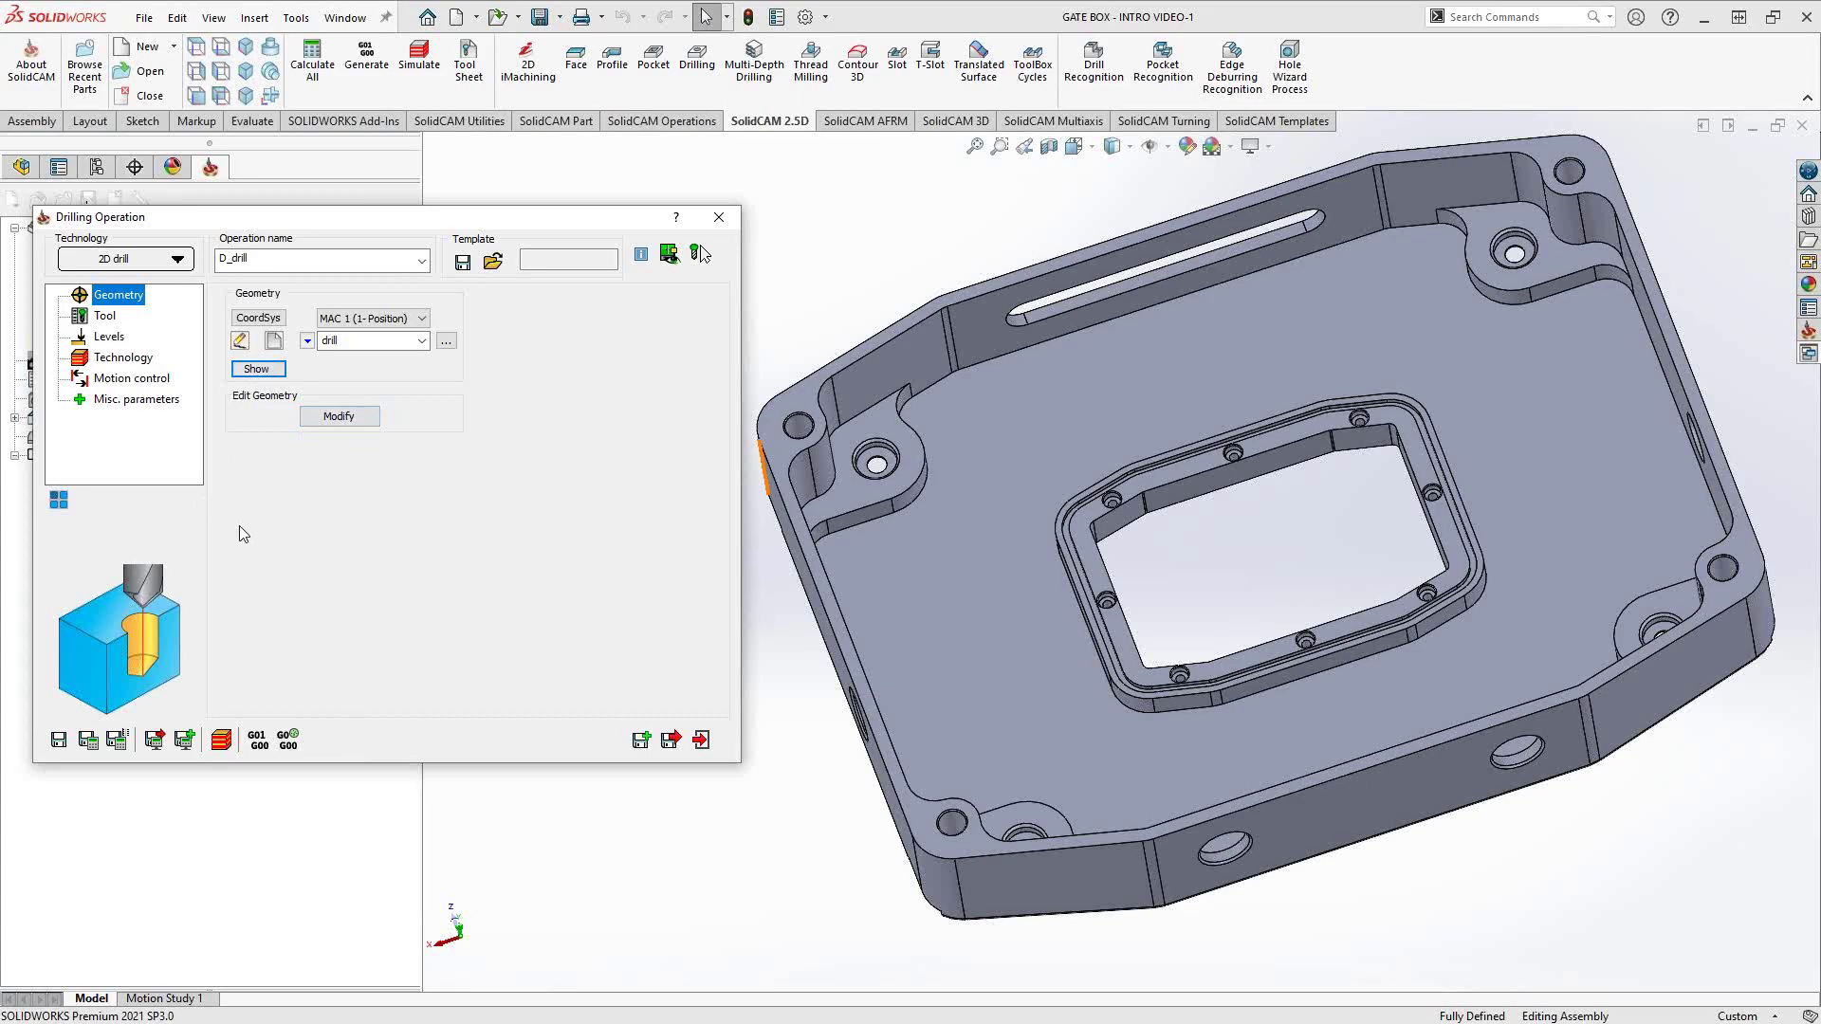
left_click_drag(391, 219, 661, 294)
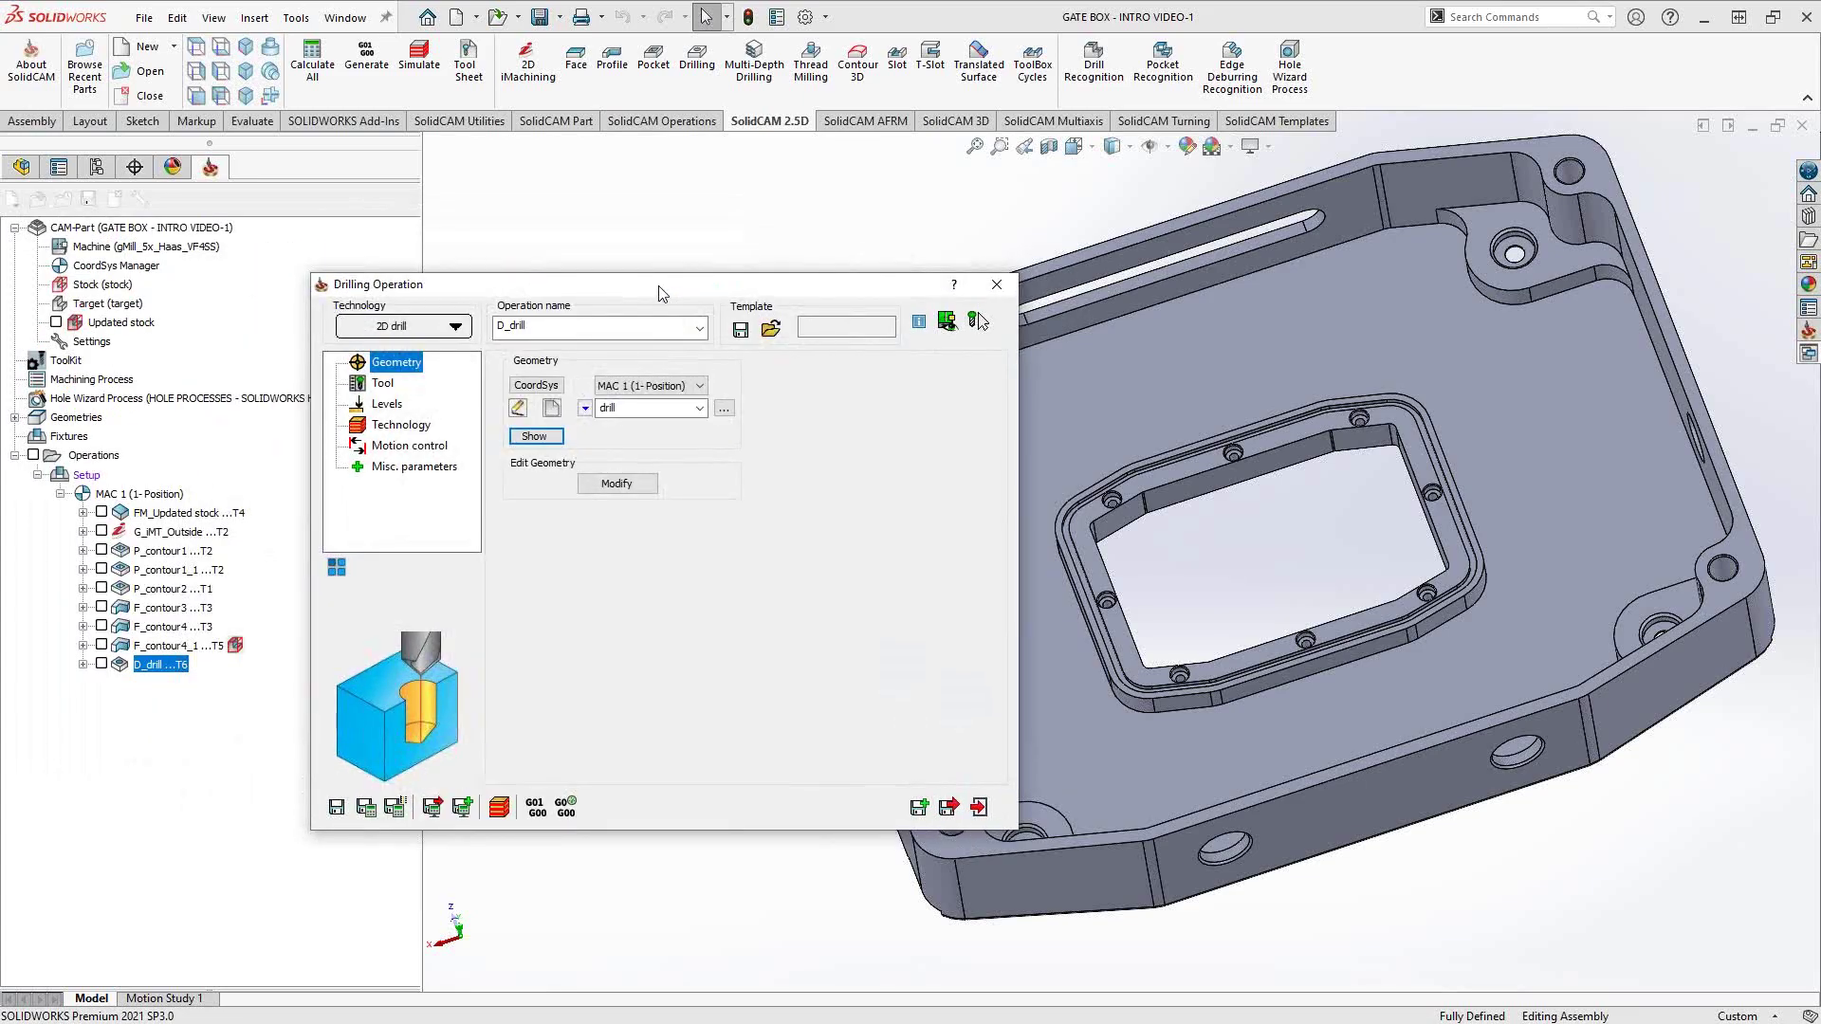